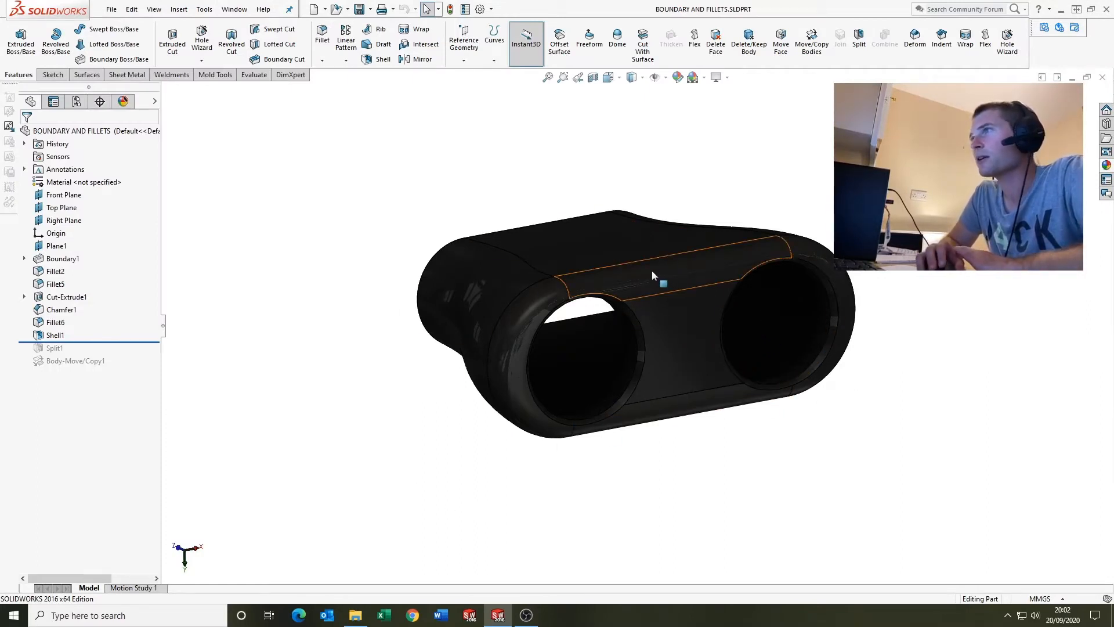
Step: Roll the part's feature history back to just after the Boundary1 feature
scroll(651, 270, "down", 3)
scroll(647, 282, "up", 2)
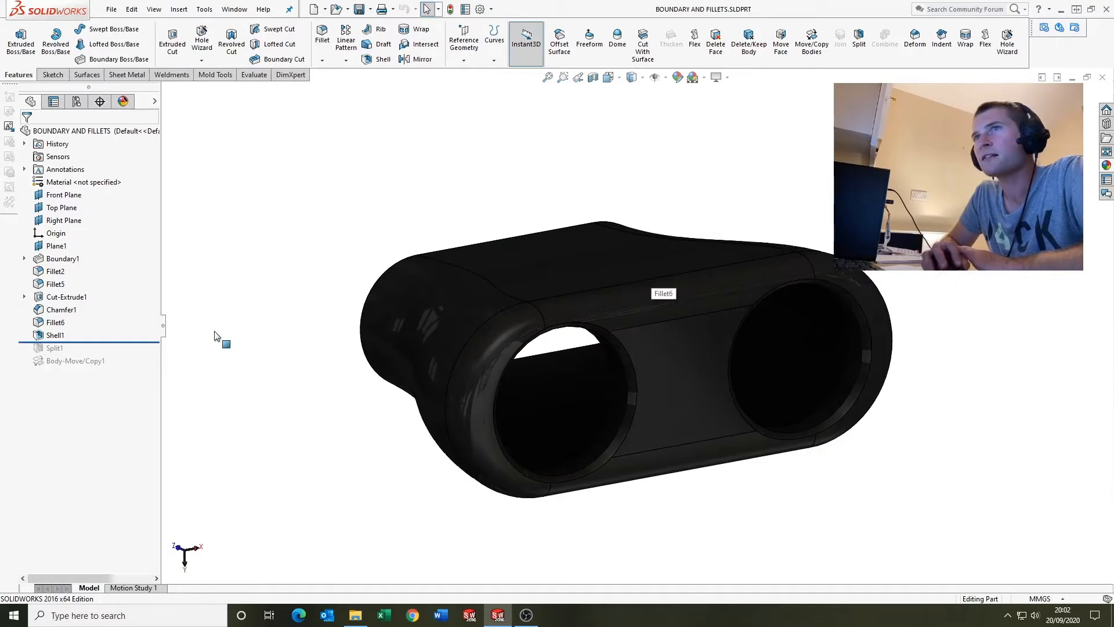
left_click(58, 259)
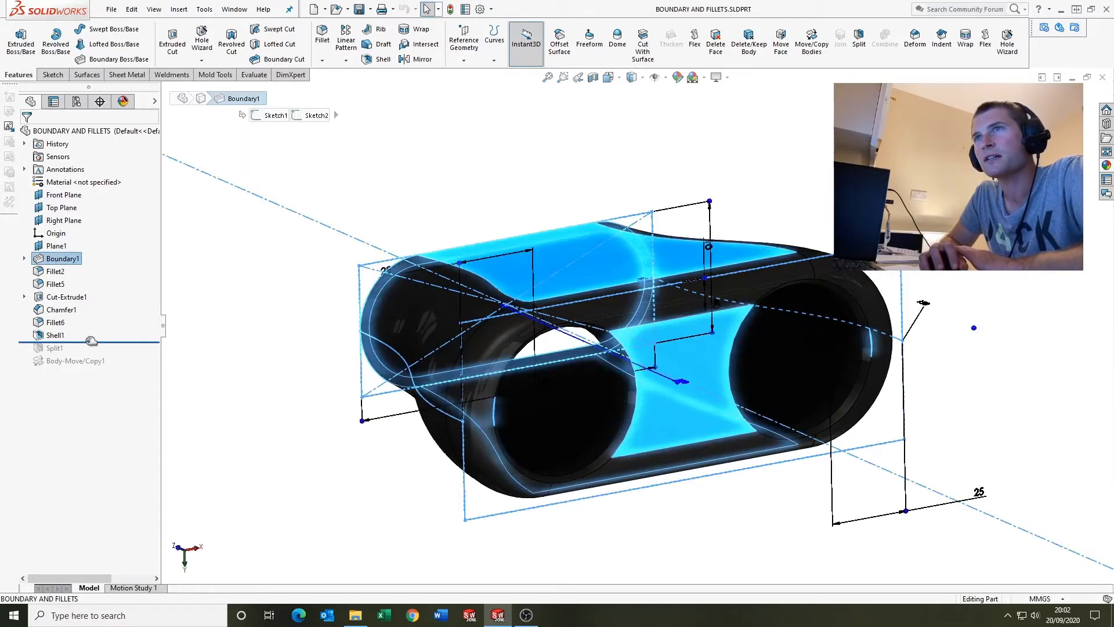
left_click_drag(102, 258, 102, 265)
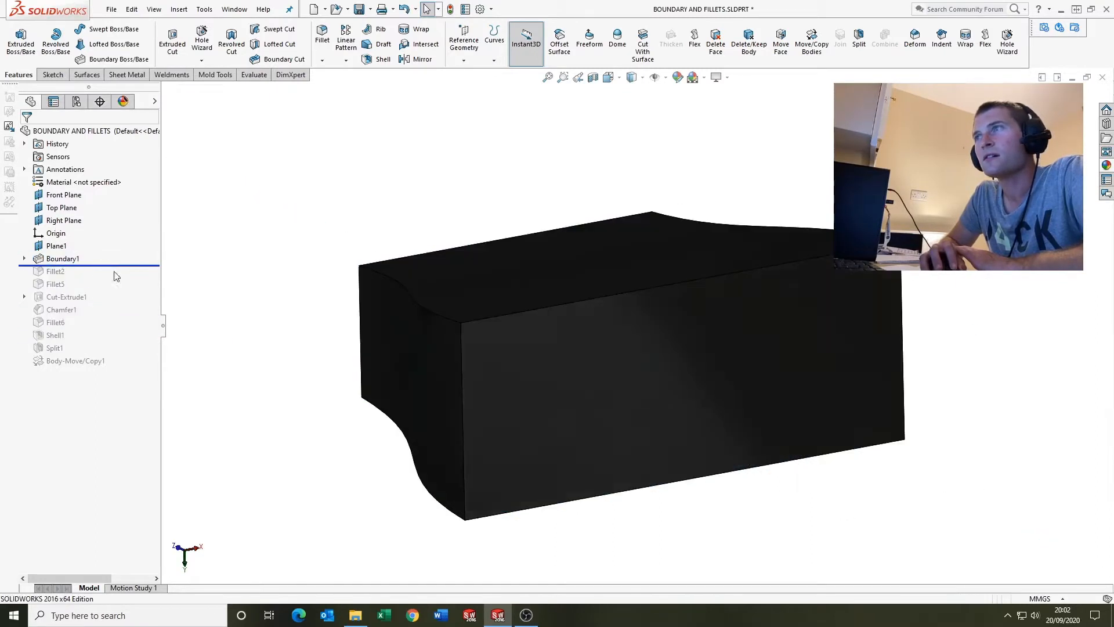
Step: Examine the three sketches that define the Boundary1 feature and inspect the resulting solid from several sides
left_click(23, 259)
left_click(71, 271)
scroll(367, 333, "up", 2)
mouse_move(367, 334)
middle_mouse_down()
mouse_move(524, 332)
mouse_move(549, 343)
middle_mouse_up()
scroll(561, 255, "up", 1)
middle_click_drag(561, 254, 573, 278)
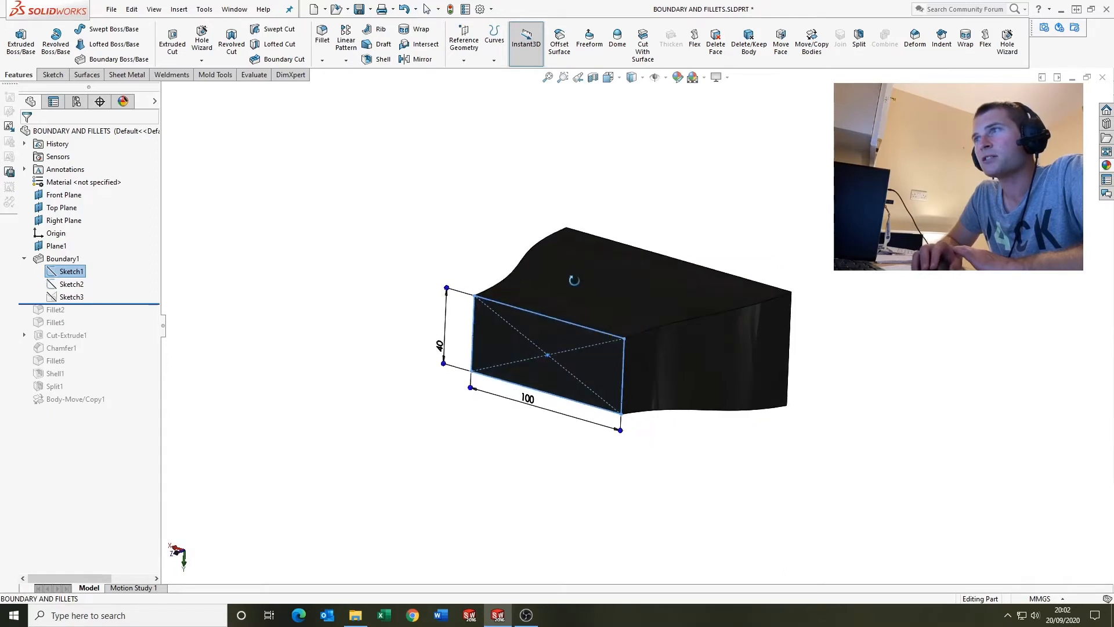
scroll(583, 284, "down", 1)
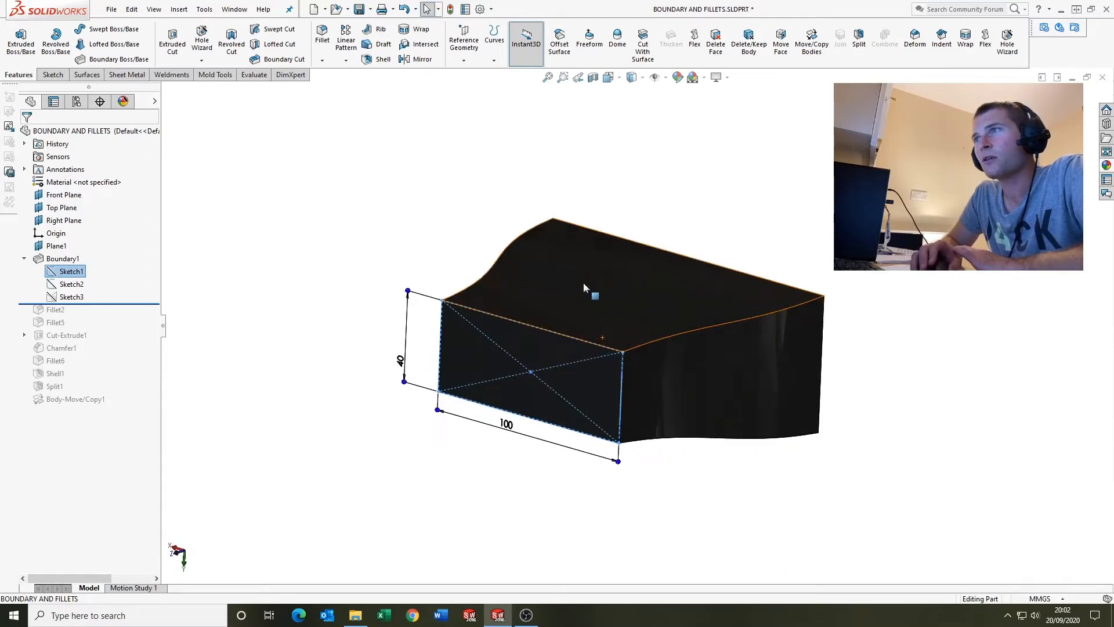
left_click(67, 284)
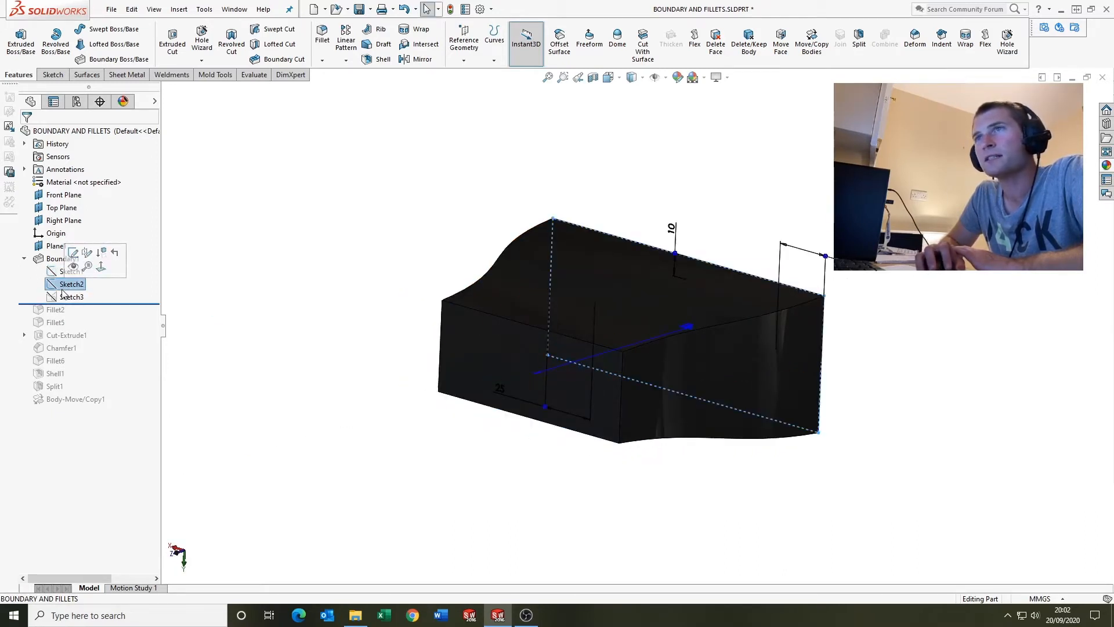
left_click(67, 297)
left_click(447, 199)
mouse_move(447, 199)
middle_mouse_down()
mouse_move(551, 279)
mouse_move(423, 271)
mouse_move(416, 298)
mouse_move(447, 299)
middle_mouse_up()
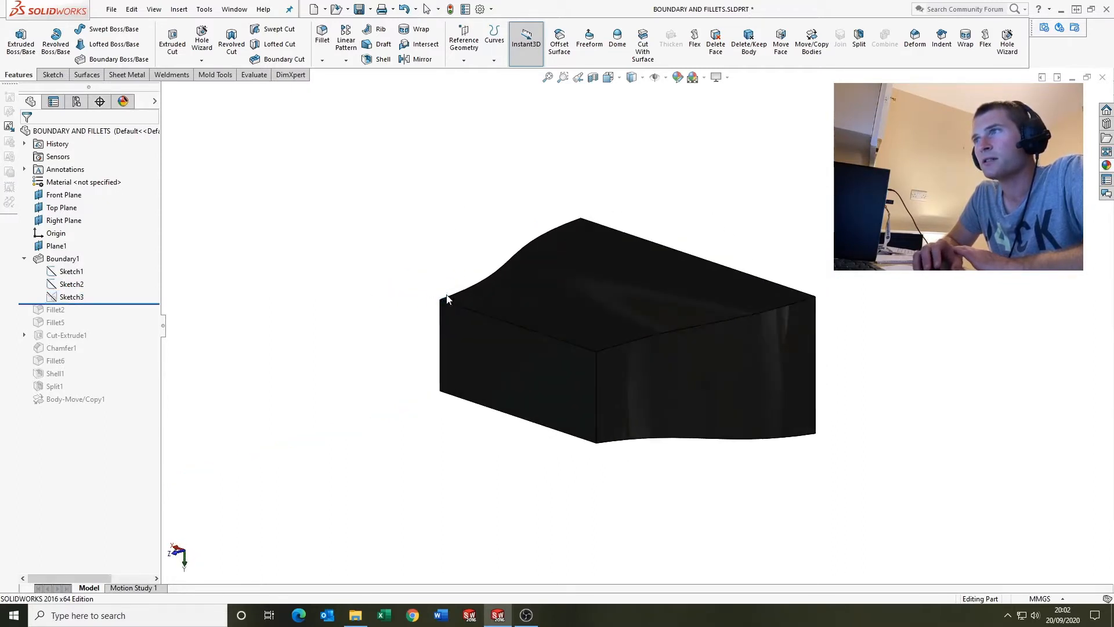
middle_click_drag(677, 275, 415, 308)
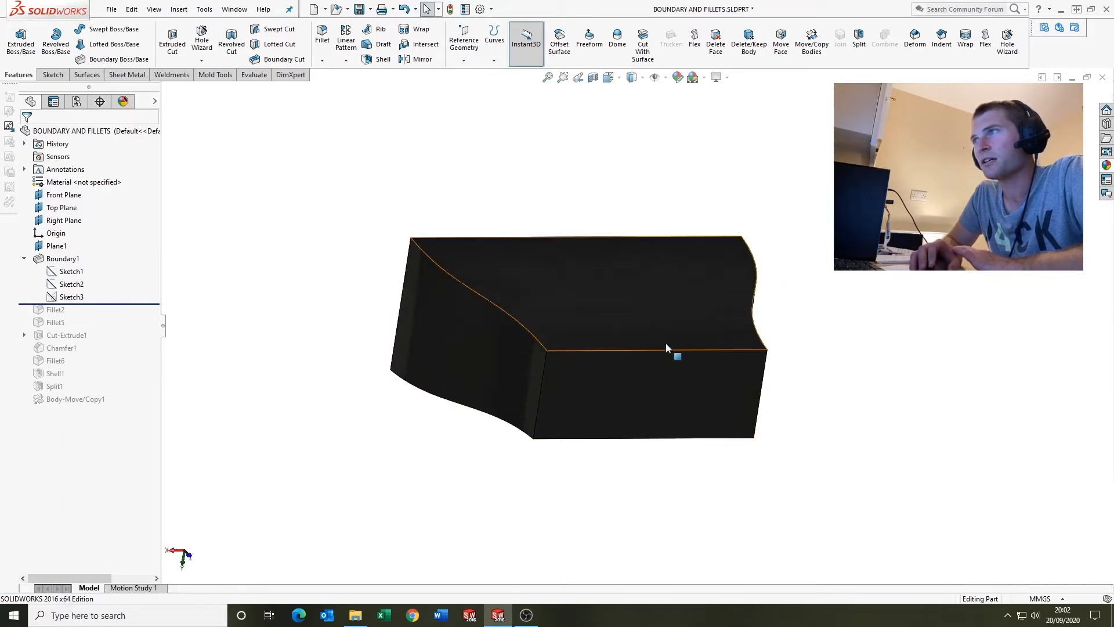
middle_click_drag(667, 342, 542, 402)
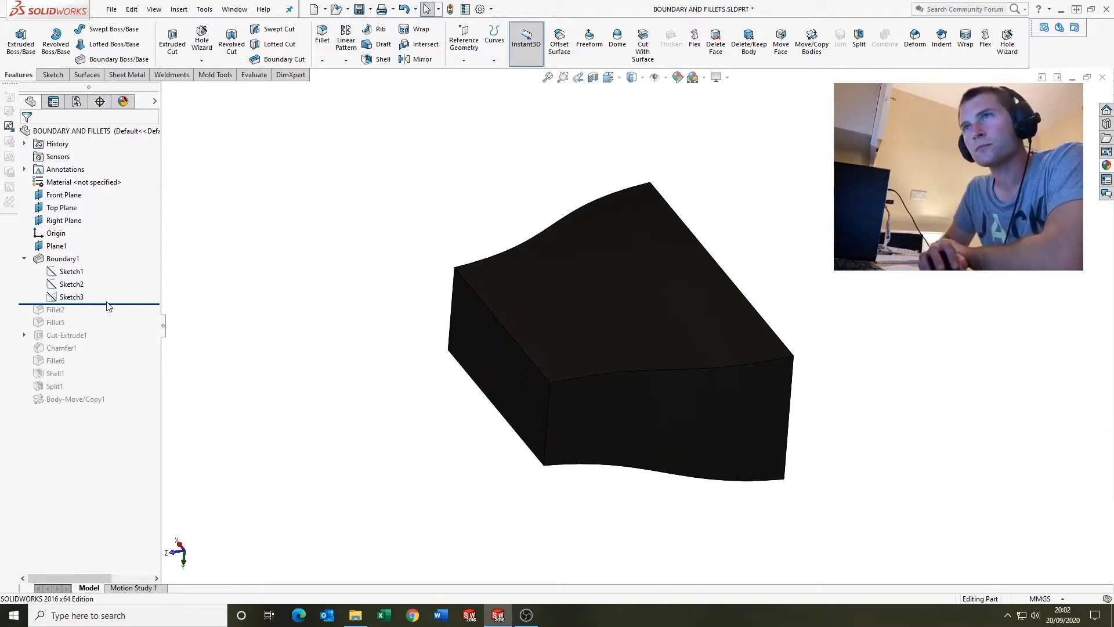
Step: Roll the feature history forward to just after Fillet5, and on to just after Fillet6, to review the shape
left_click_drag(113, 332, 112, 329)
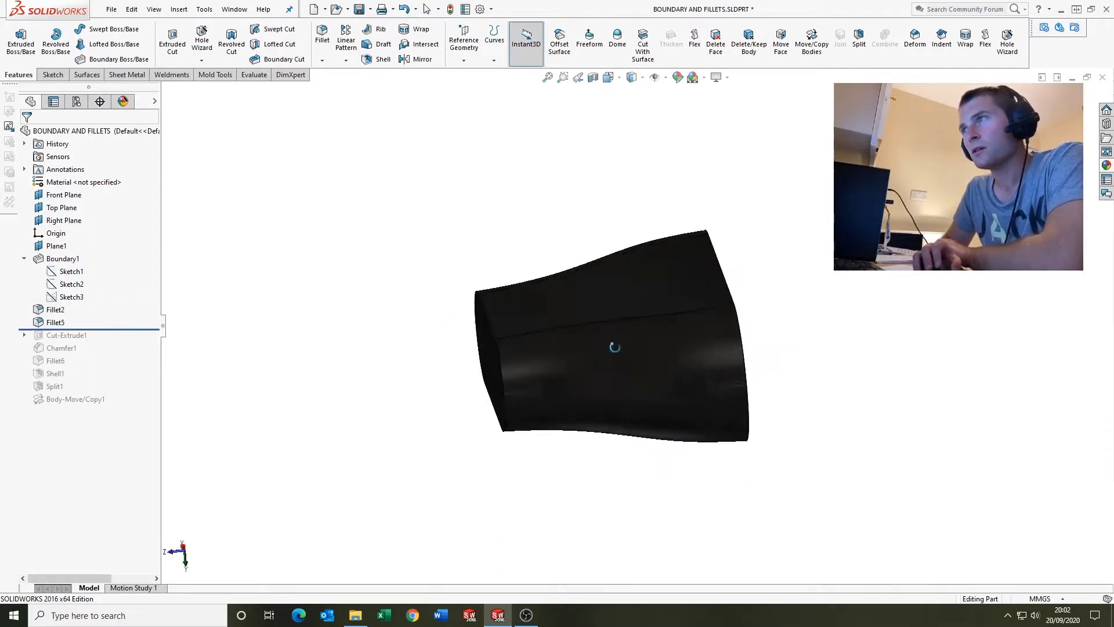
middle_click_drag(615, 343, 529, 373)
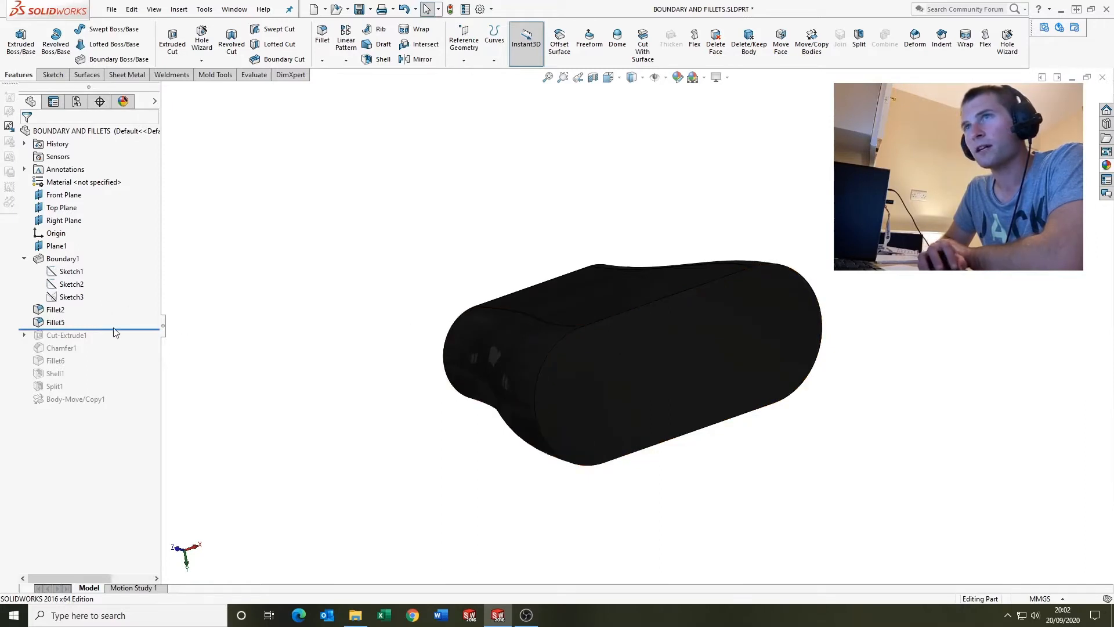
left_click_drag(123, 329, 112, 365)
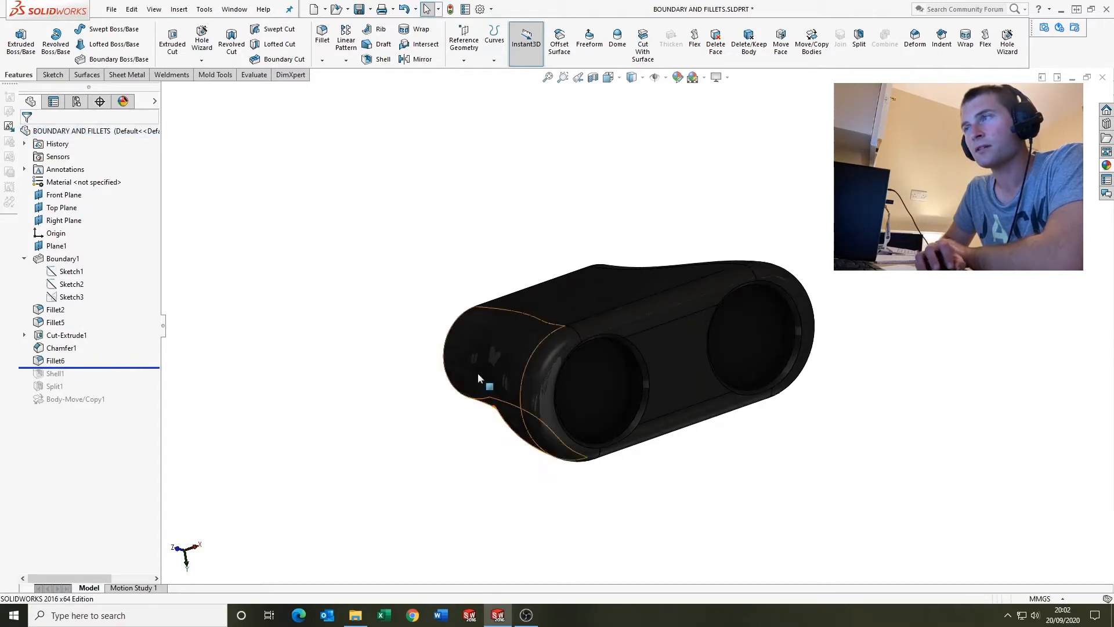
scroll(479, 372, "up", 2)
mouse_move(494, 367)
middle_mouse_down()
mouse_move(604, 321)
mouse_move(492, 363)
middle_mouse_up()
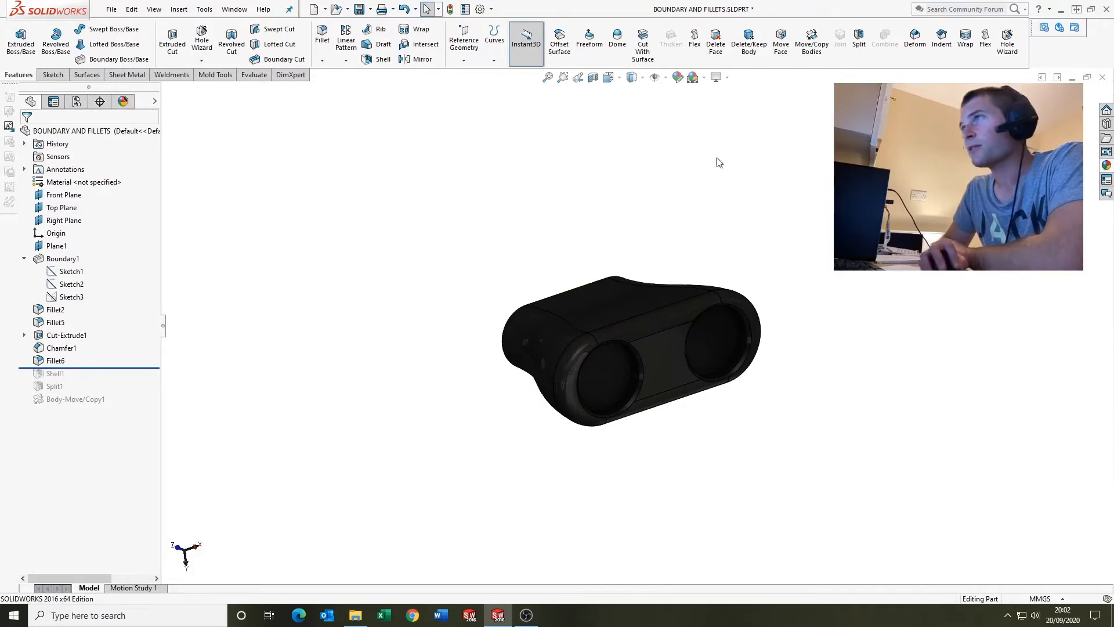
Step: Close the BOUNDARY AND FILLETS part without saving it and create a new part
left_click(1103, 78)
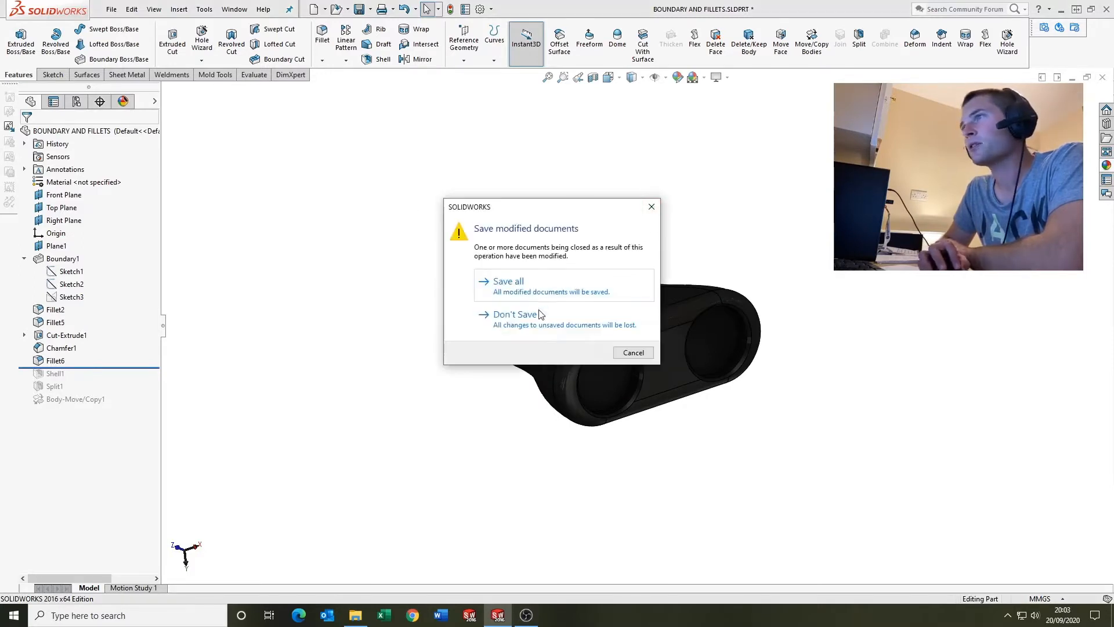
left_click(540, 314)
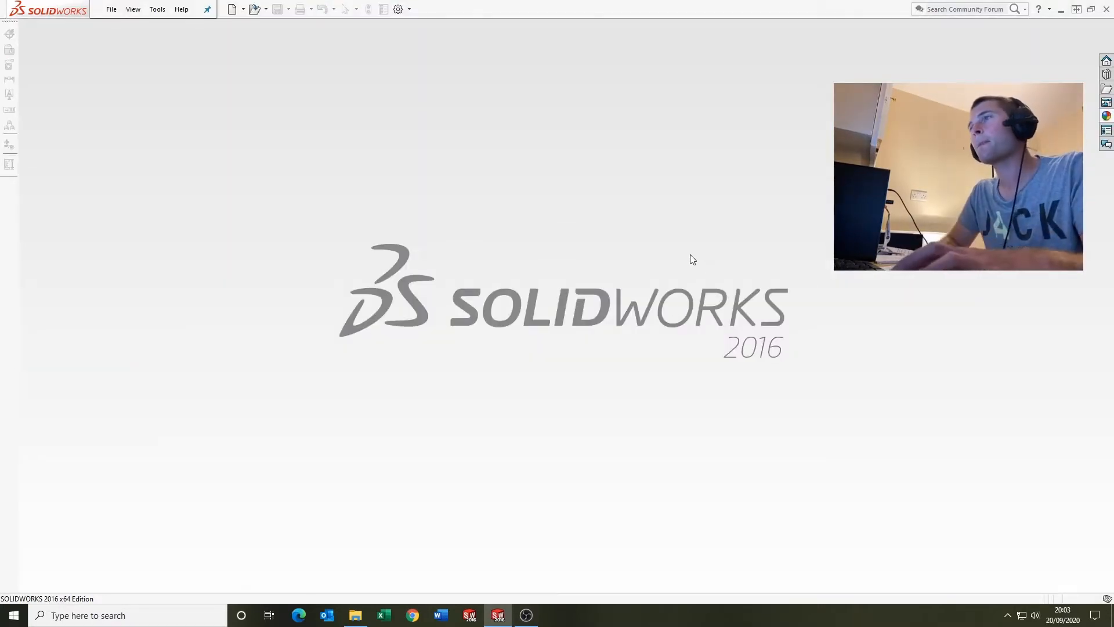
key("ctrl+n")
left_click(660, 435)
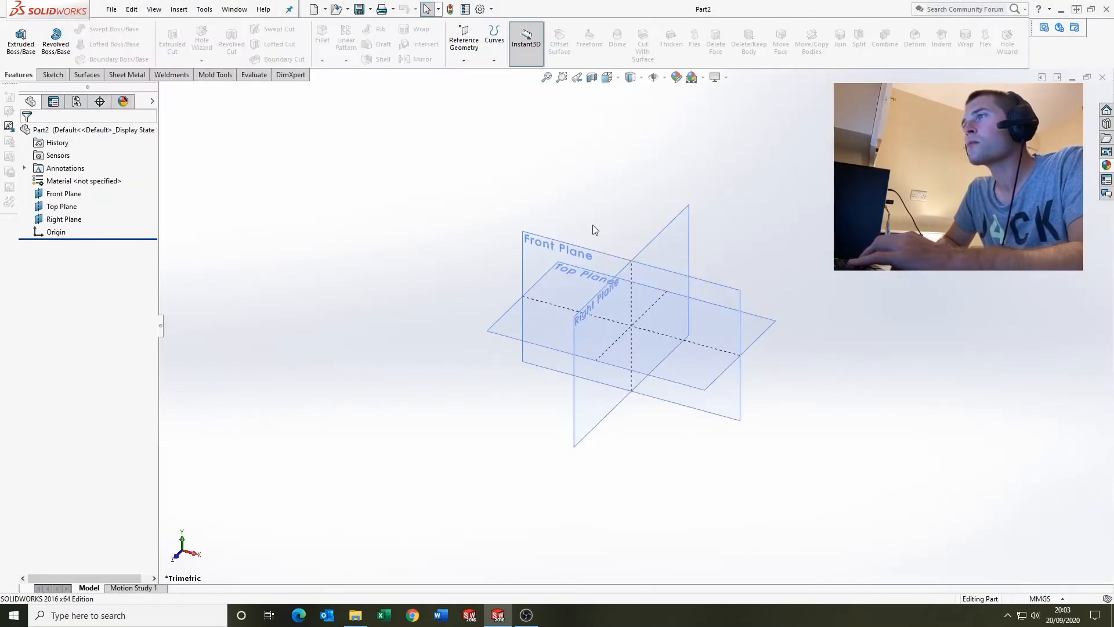
Step: Sketch a centre rectangle about 122 mm by 53 mm on the Front Plane, centred on the origin
left_click(544, 236)
left_click(53, 74)
left_click(16, 40)
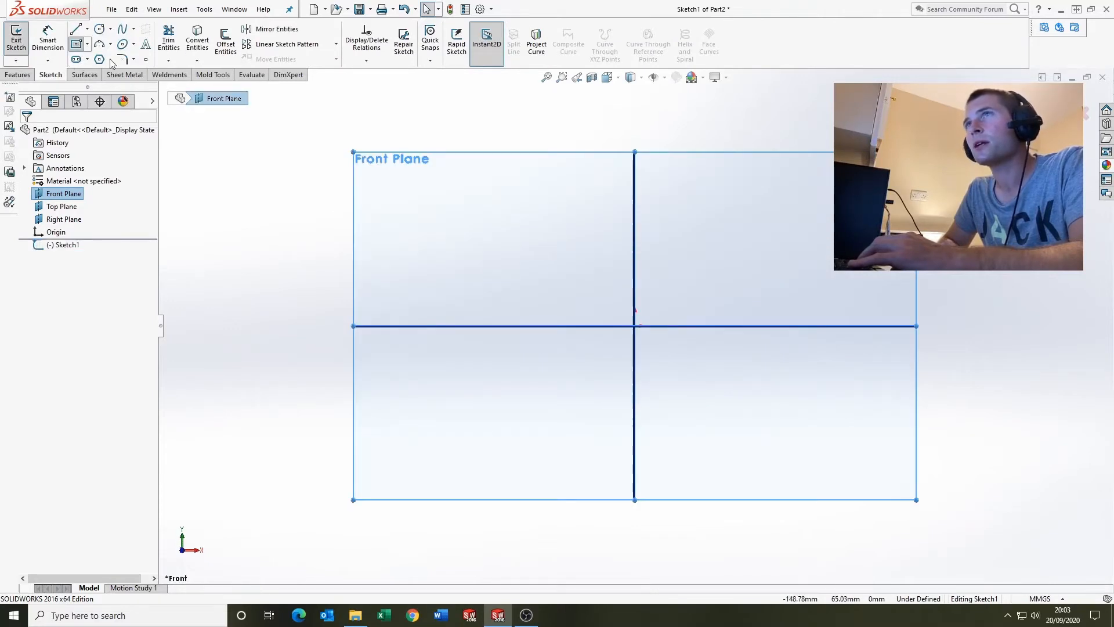
left_click(635, 326)
left_click(828, 409)
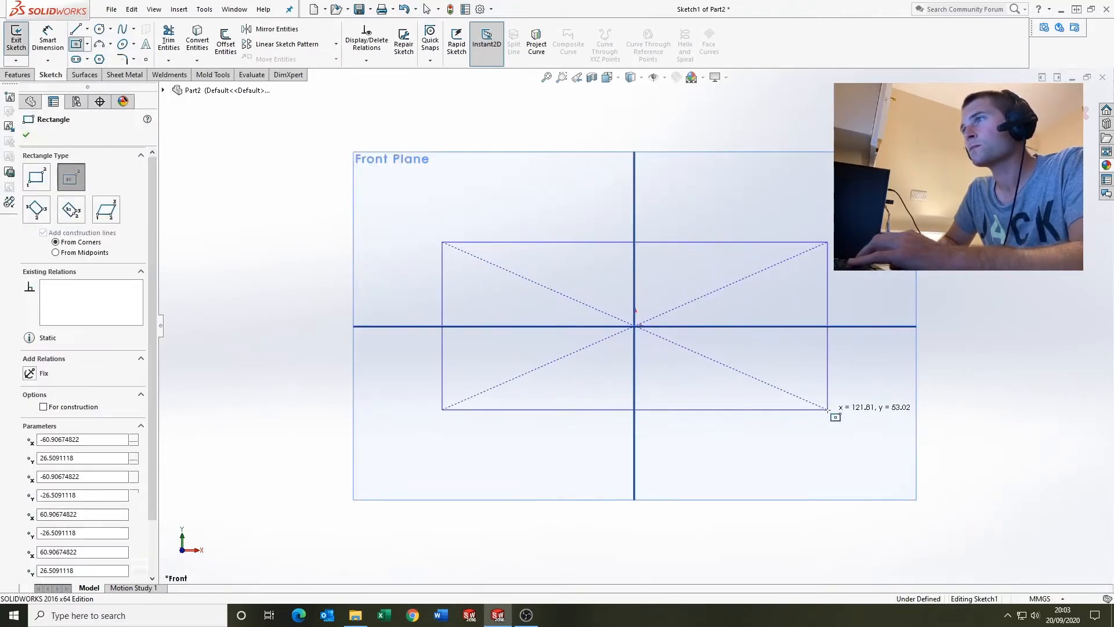
key("Escape")
Step: Dimension the rectangle to 100 mm wide and 40 mm high, and exit the sketch
left_click(48, 40)
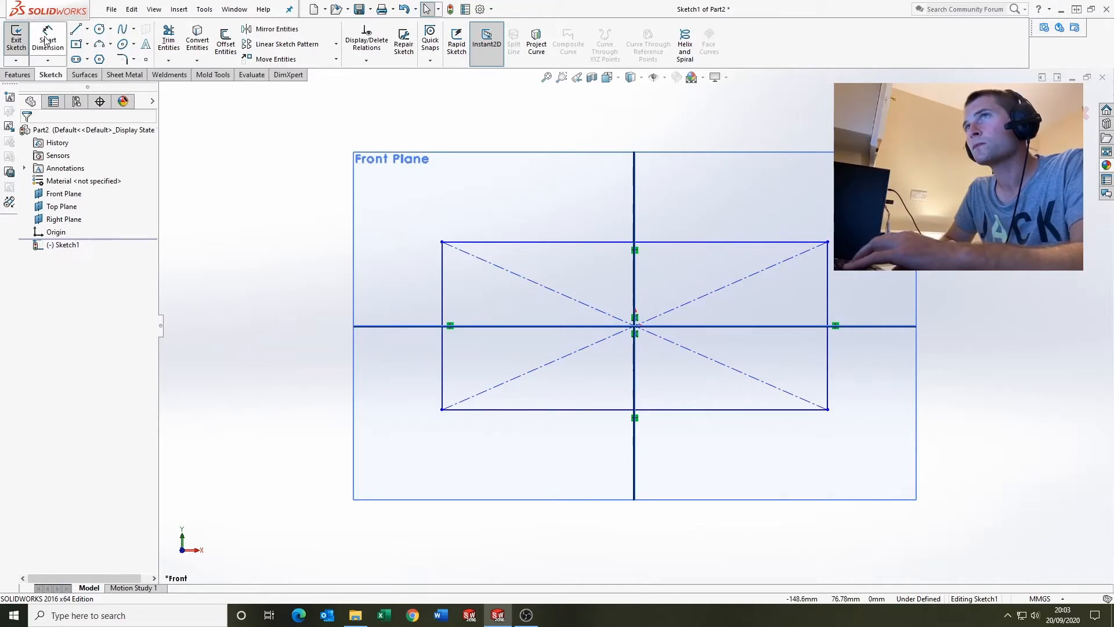
left_click(598, 242)
left_click(593, 221)
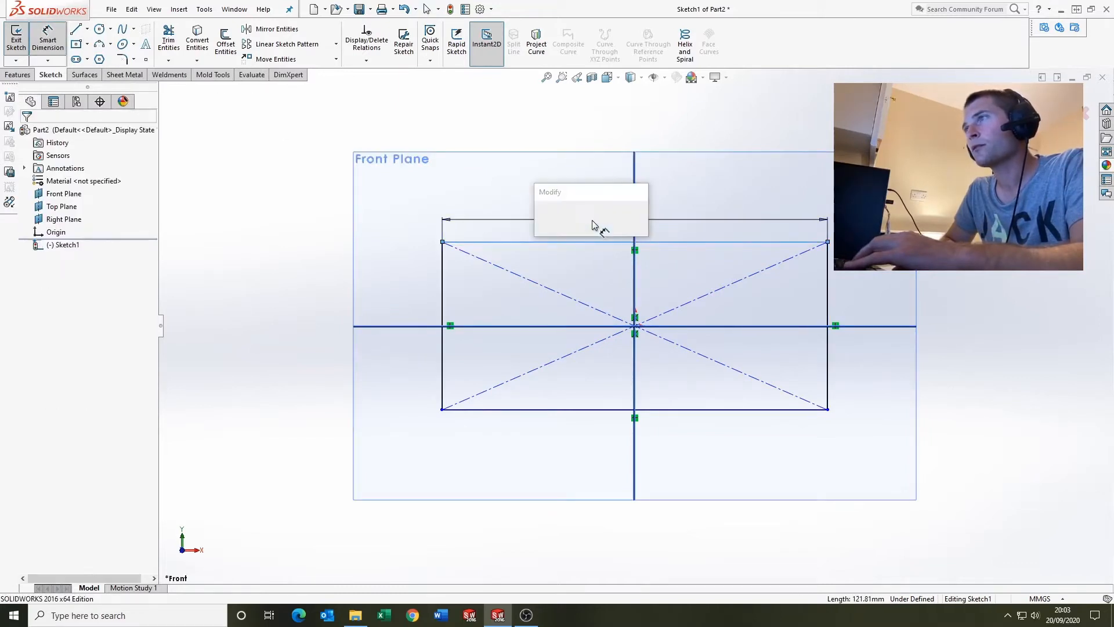
type("100")
key("Return")
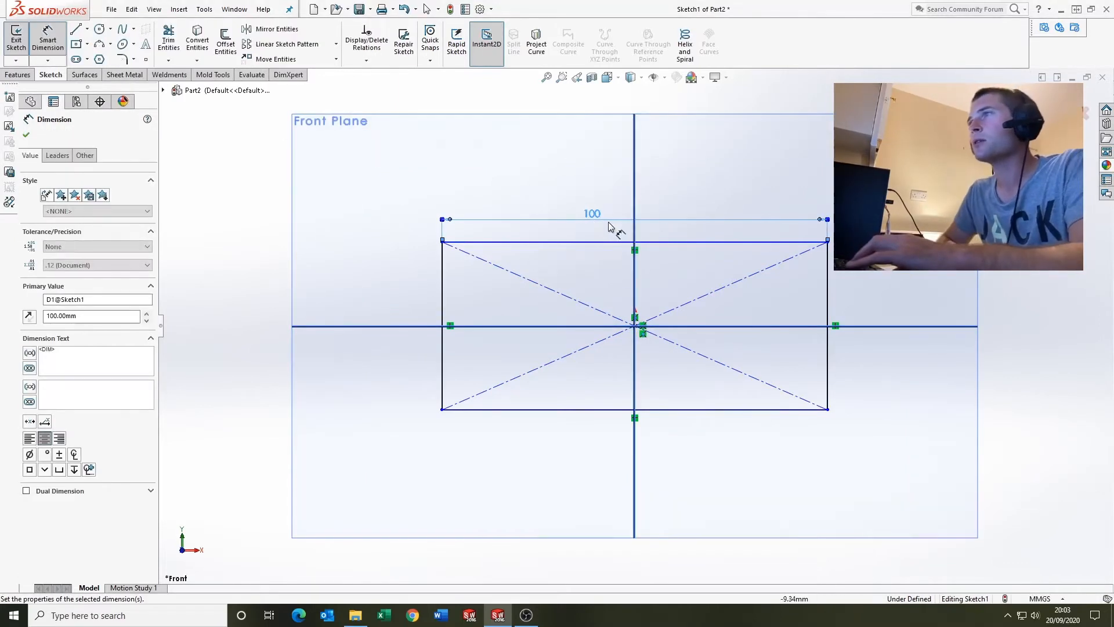
left_click(830, 278)
left_click(893, 284)
type("40")
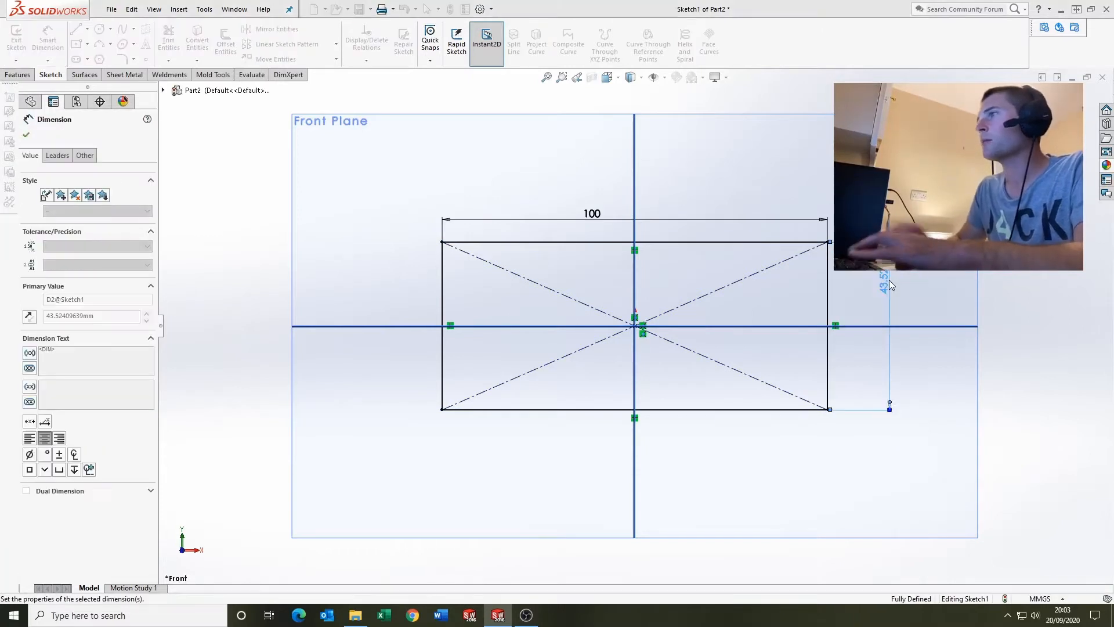
key("Return")
left_click(1063, 100)
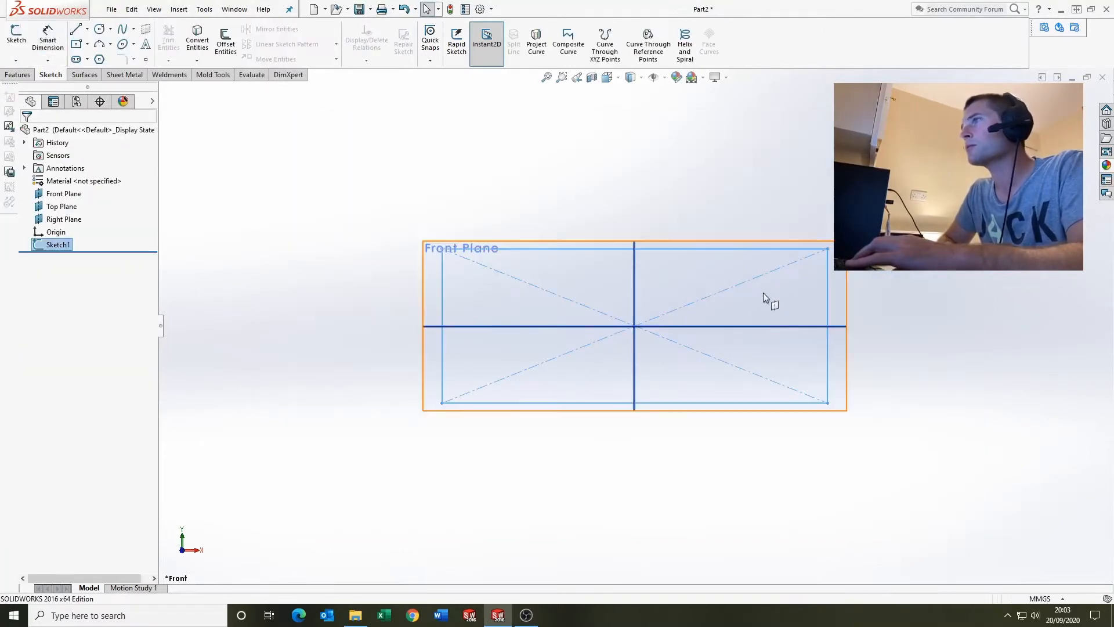
Step: Create a reference plane offset 100 mm from the Front Plane
mouse_move(764, 293)
middle_mouse_down()
mouse_move(719, 299)
mouse_move(671, 363)
middle_mouse_up()
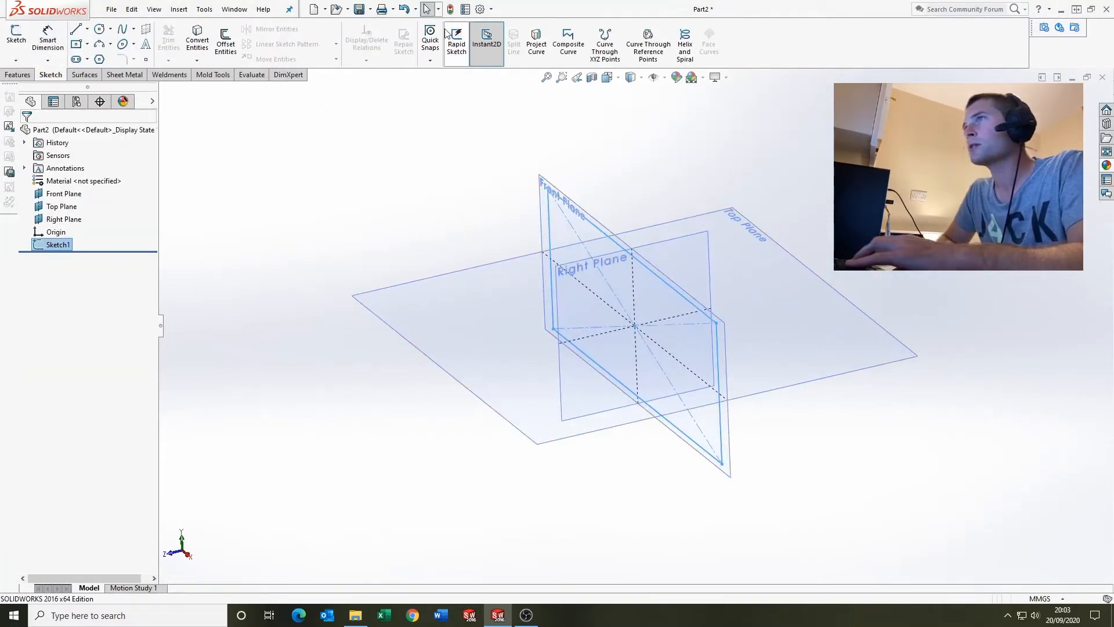
left_click(19, 75)
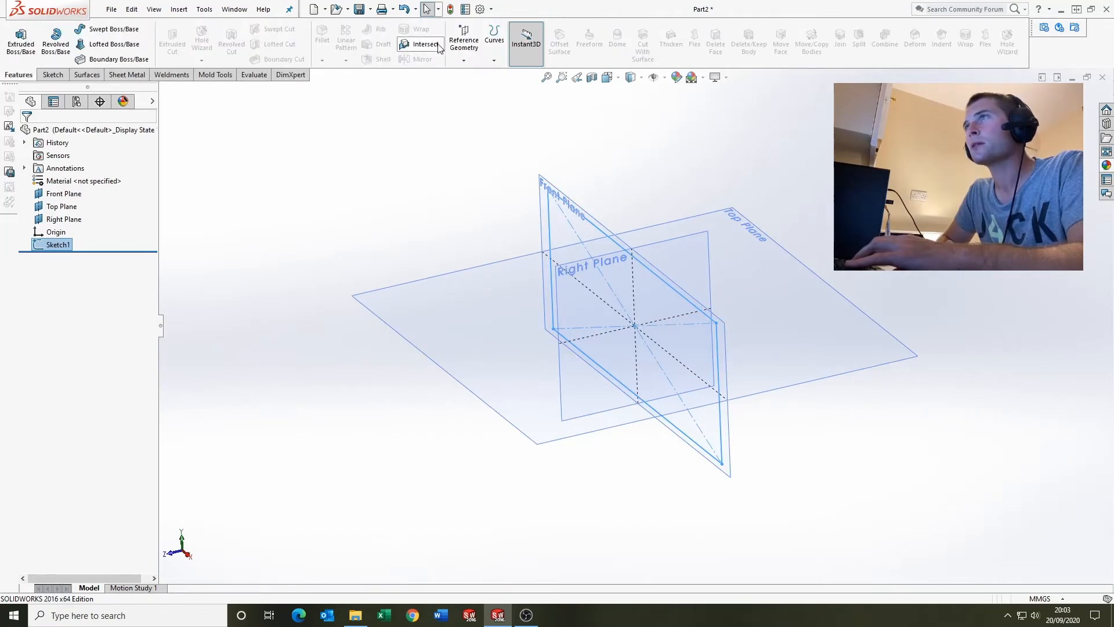
left_click(464, 42)
left_click(488, 72)
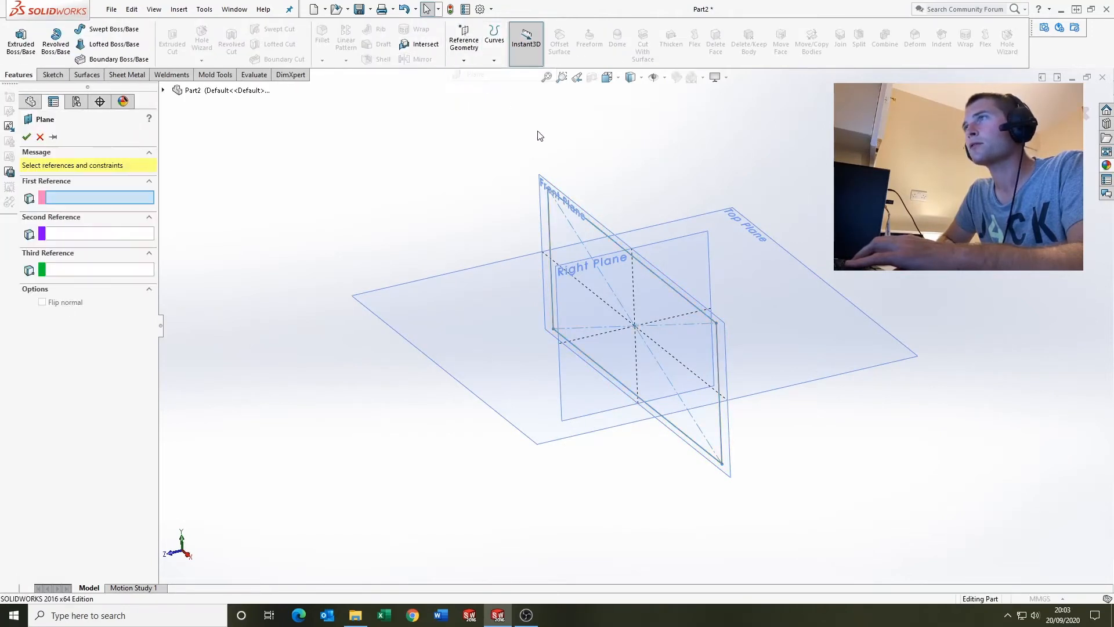
left_click(592, 229)
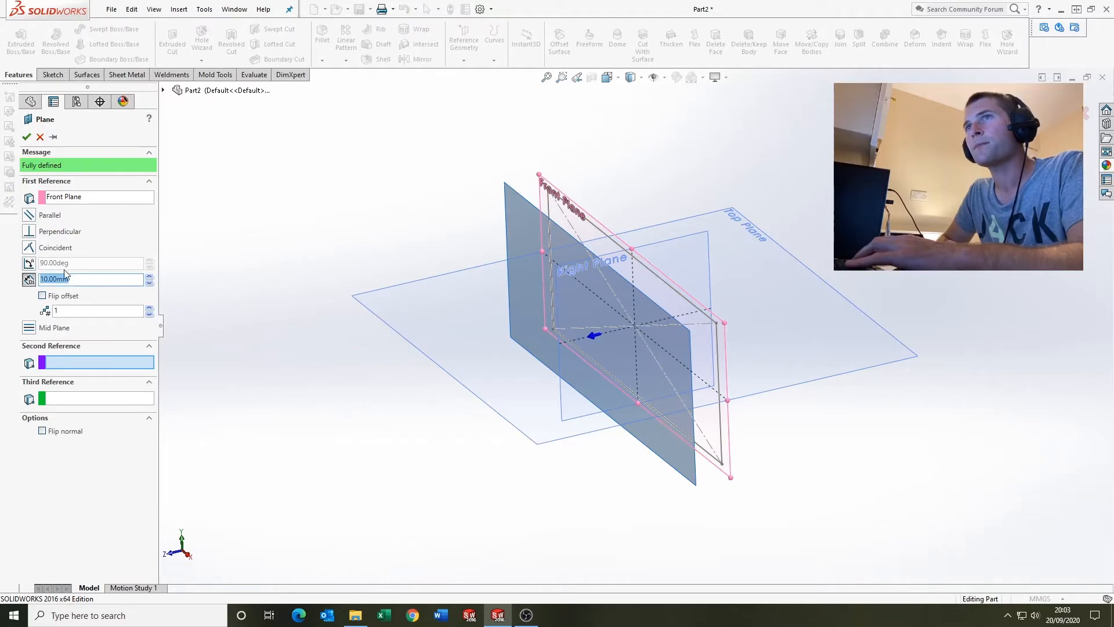
type("100")
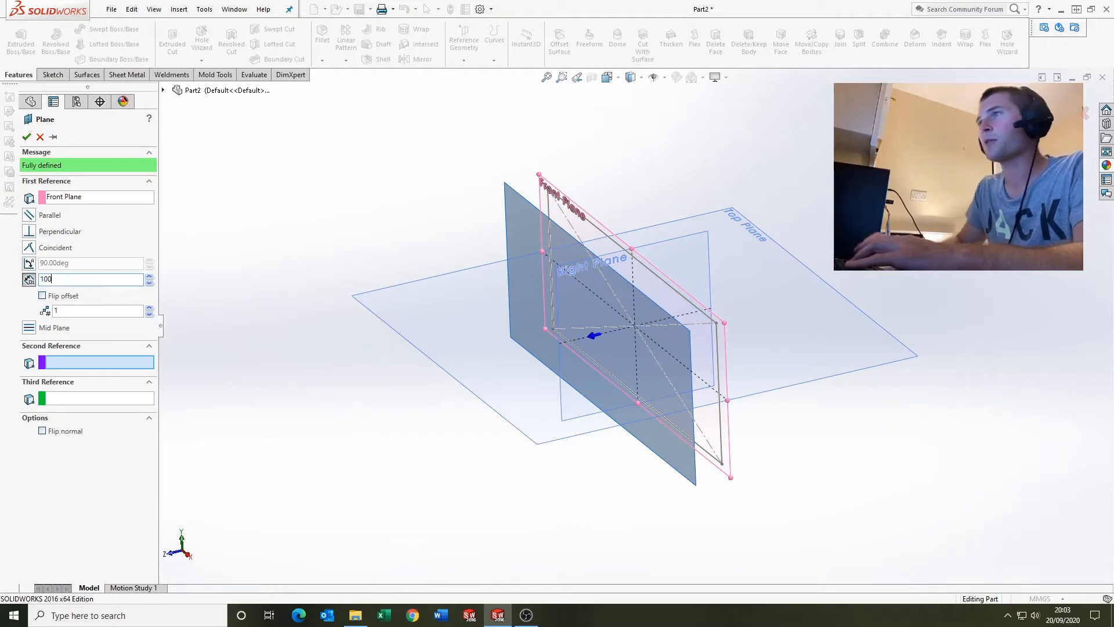
key("Return")
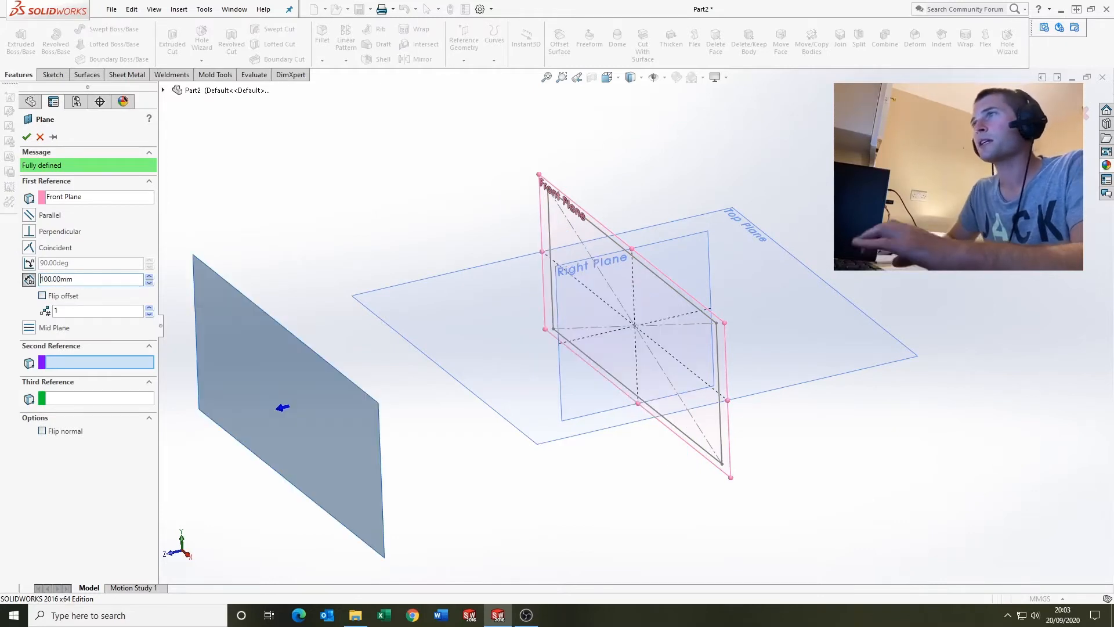
left_click(27, 137)
middle_click_drag(441, 371, 737, 397)
scroll(807, 267, "up", 2)
scroll(820, 260, "down", 2)
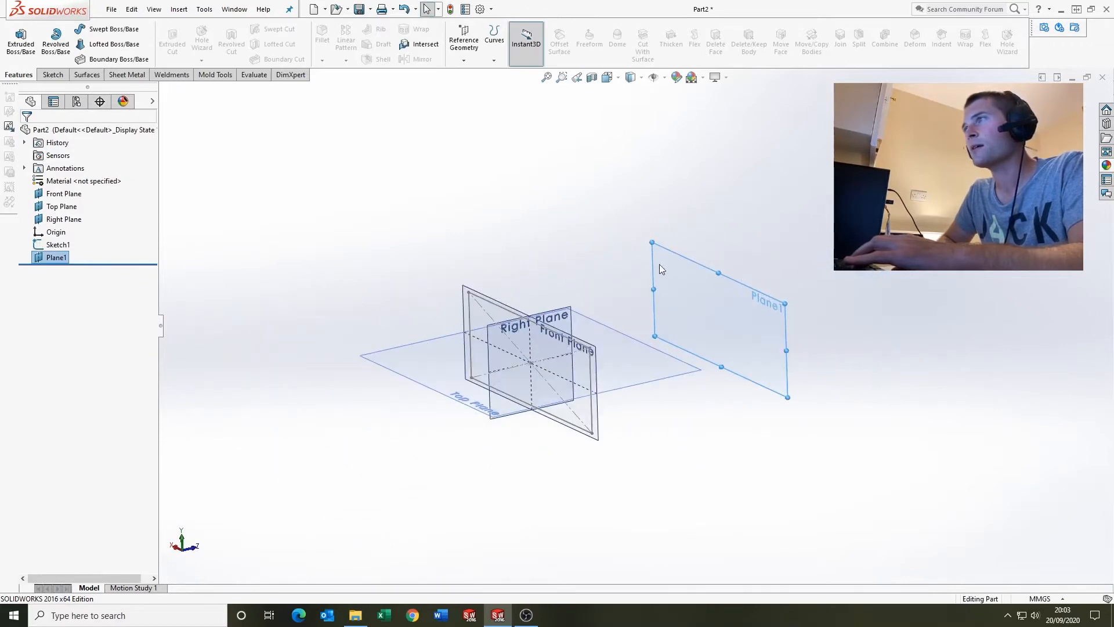
left_click(52, 75)
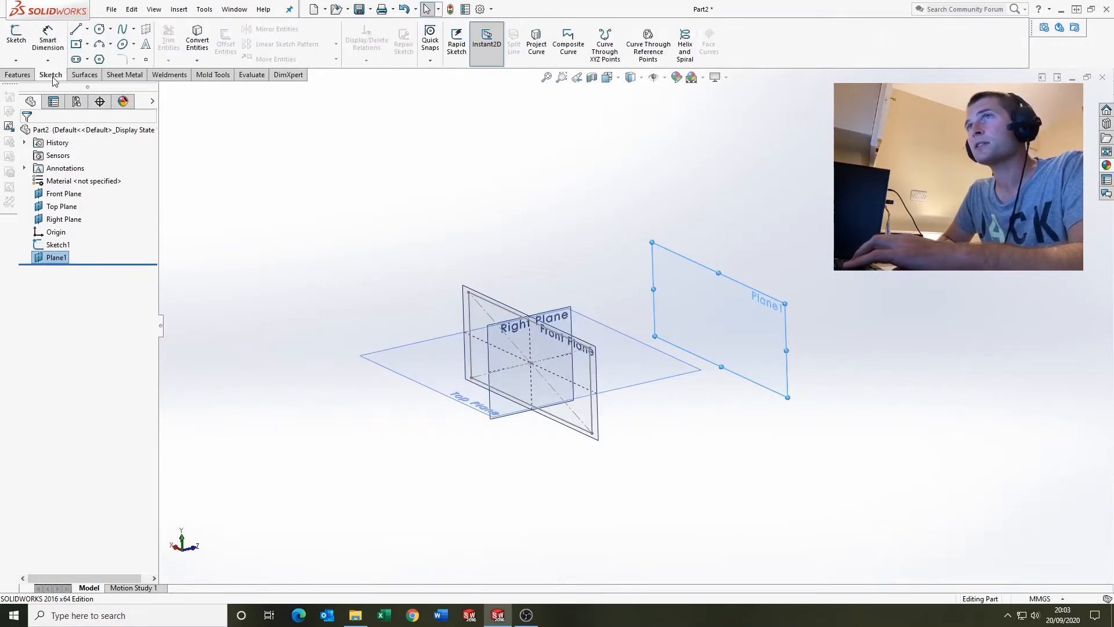
left_click(16, 36)
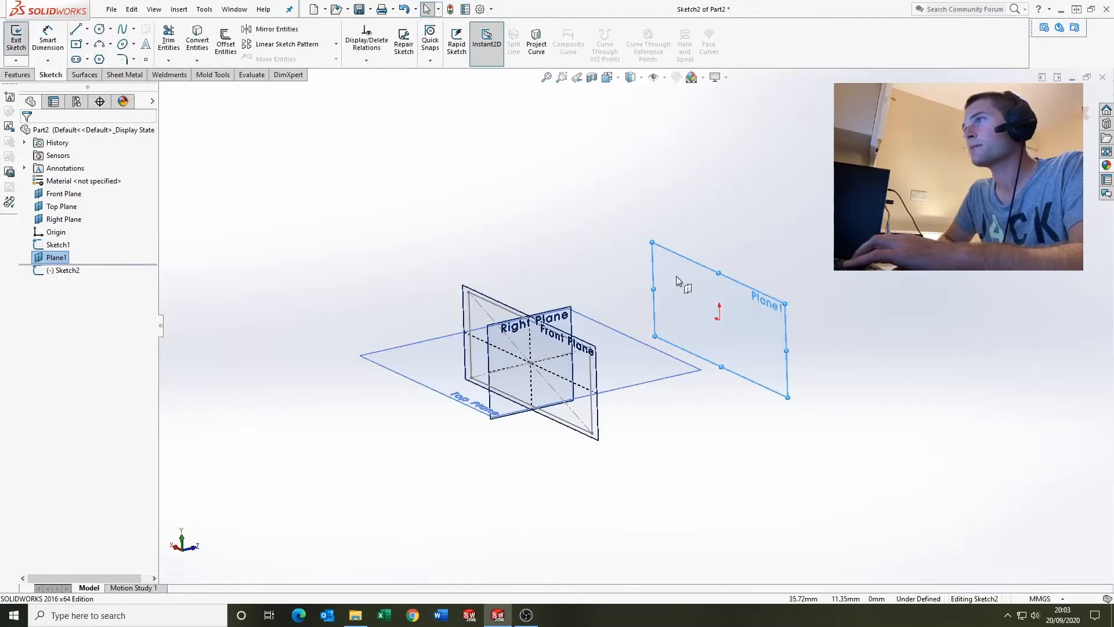
middle_click_drag(740, 342, 719, 338)
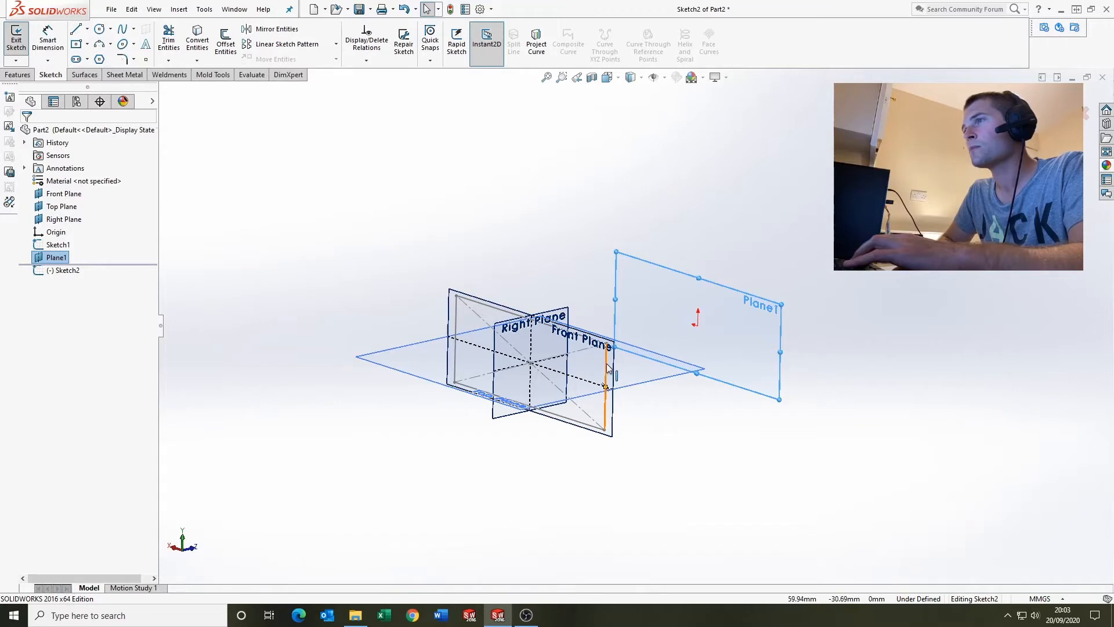
left_click(476, 302)
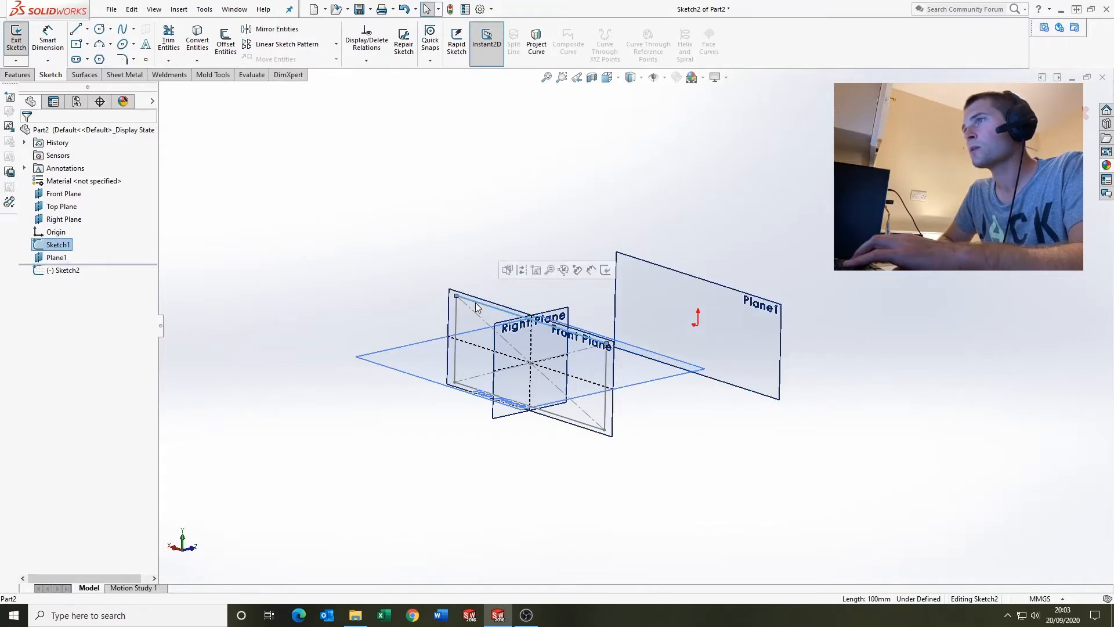
left_click(471, 388, "ctrl")
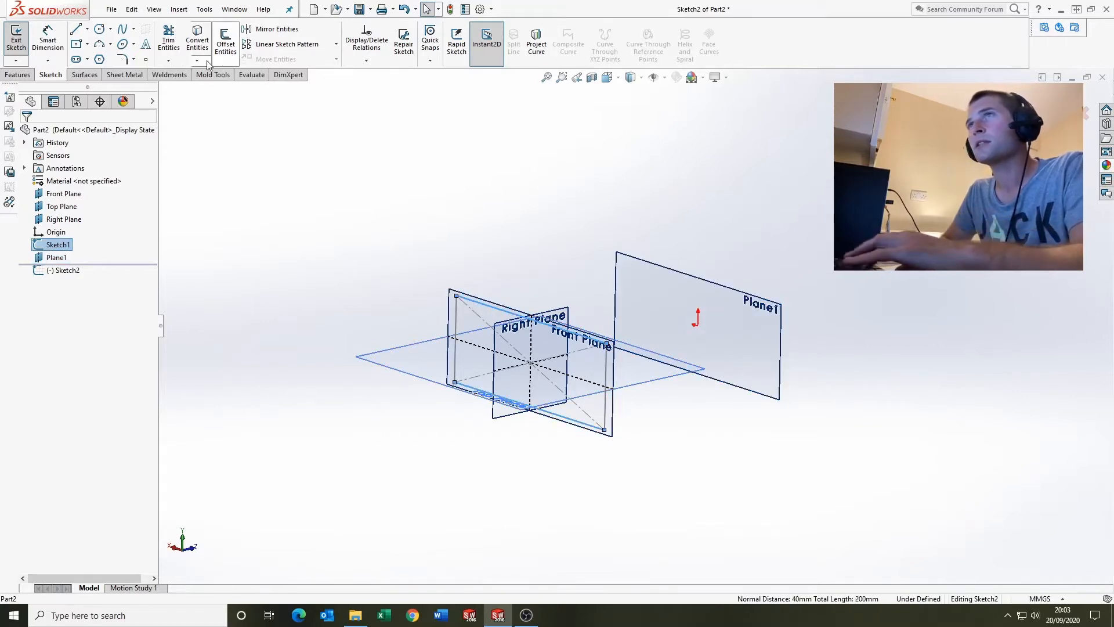
left_click(225, 45)
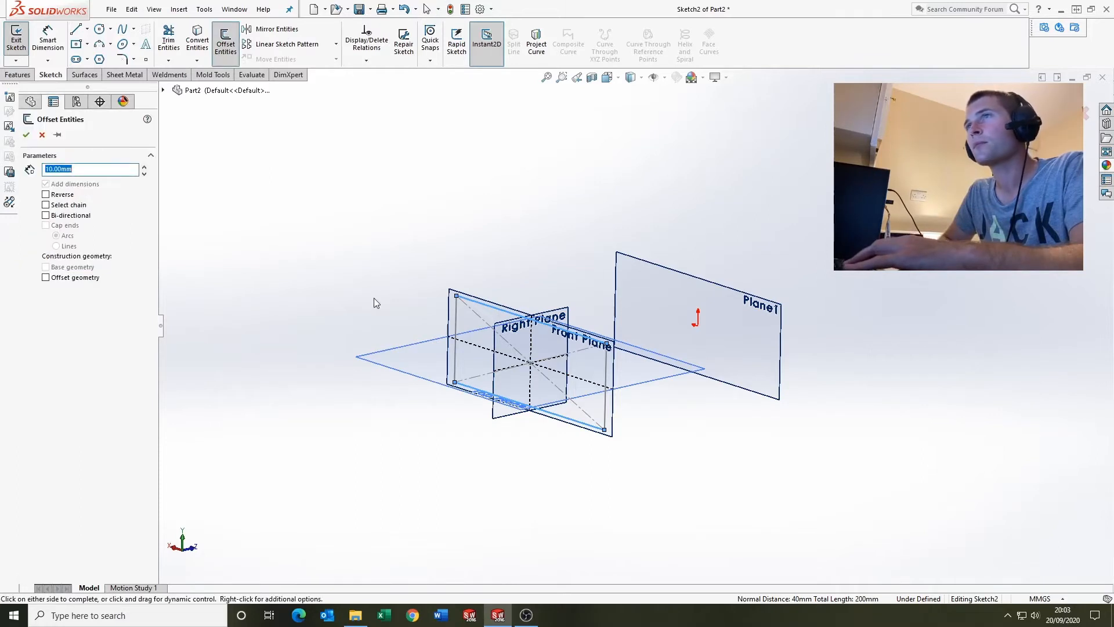
left_click(27, 136)
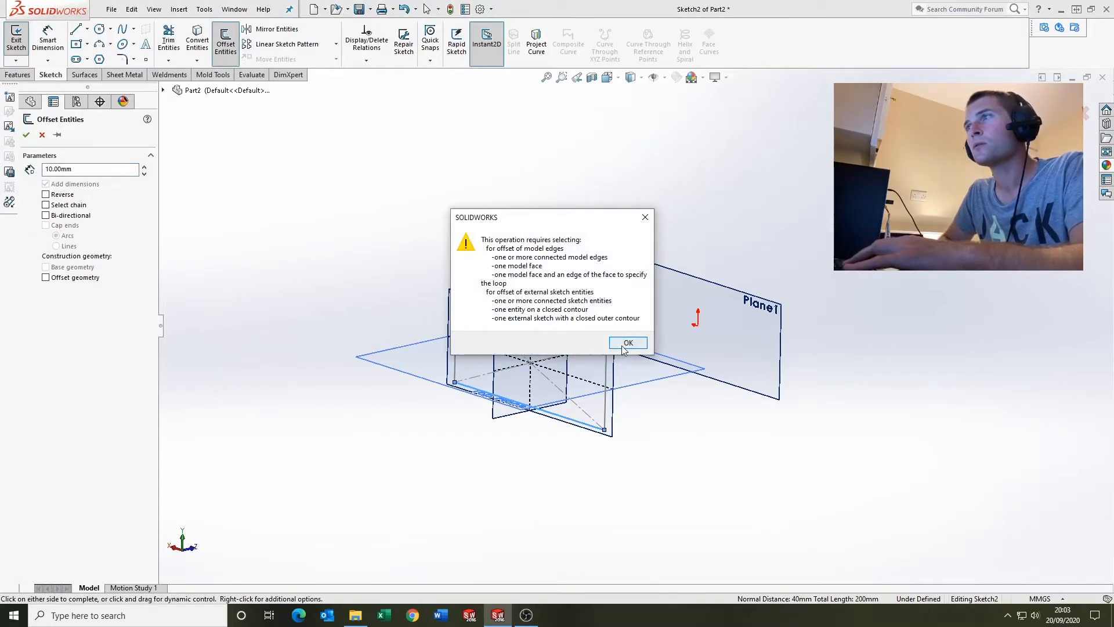
left_click(627, 343)
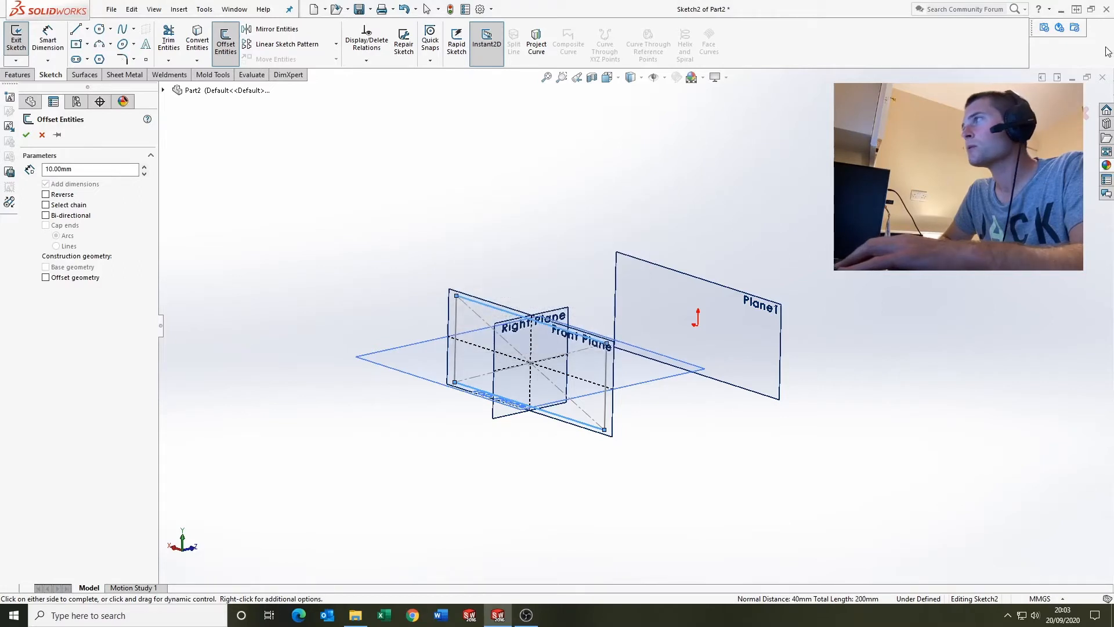
key("Escape")
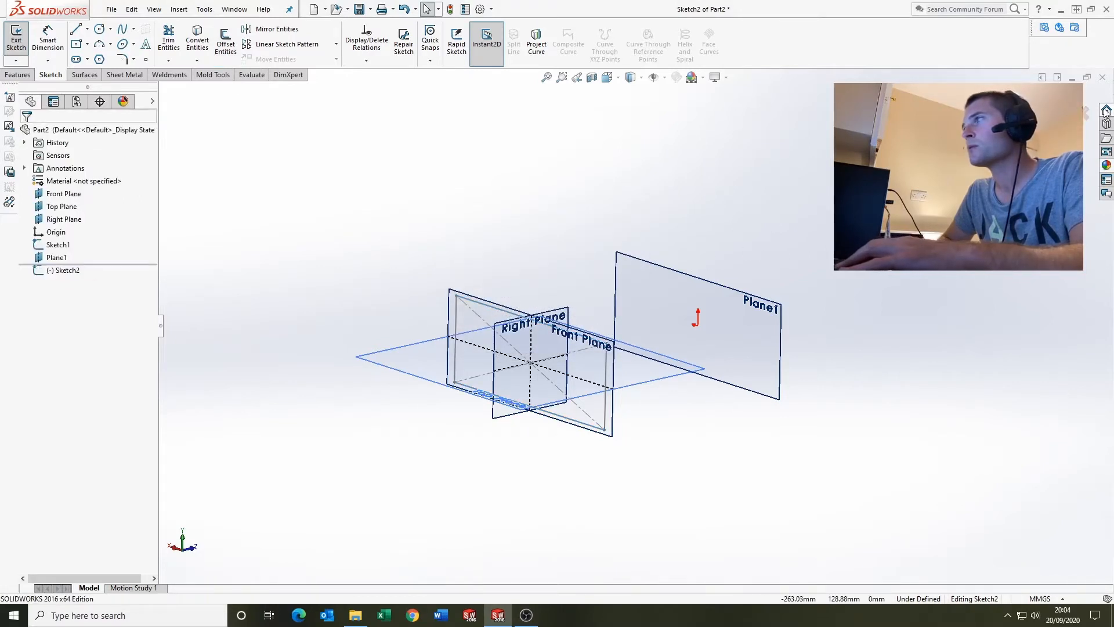
left_click(1087, 113)
left_click(564, 313)
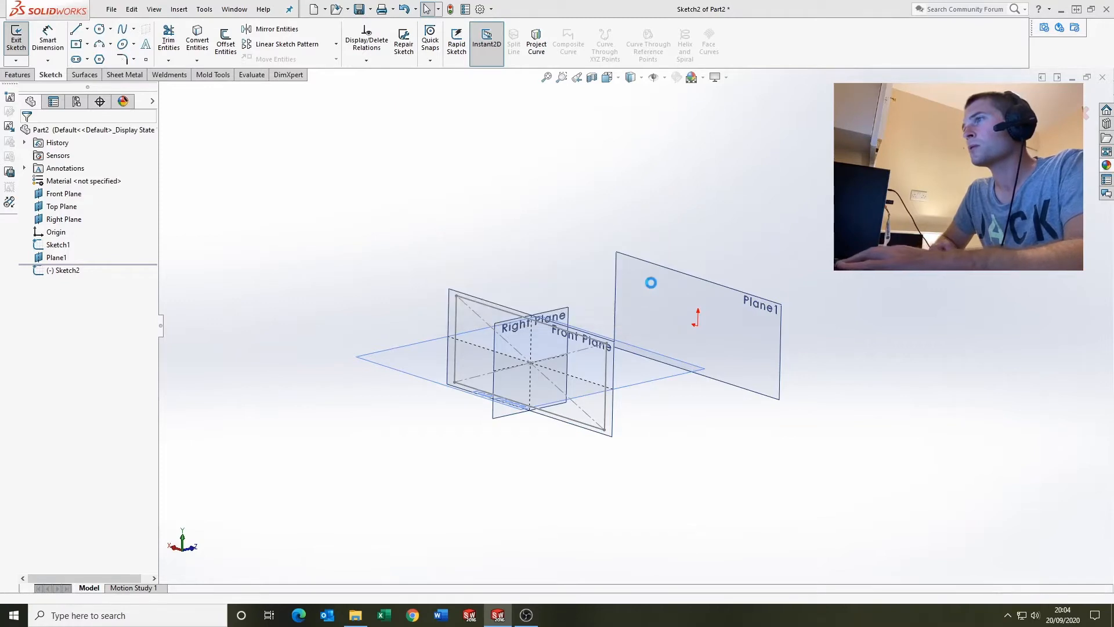
Step: Start a sketch on the offset plane and offset the rectangle's two long edges 10 mm outward onto it
left_click(650, 281)
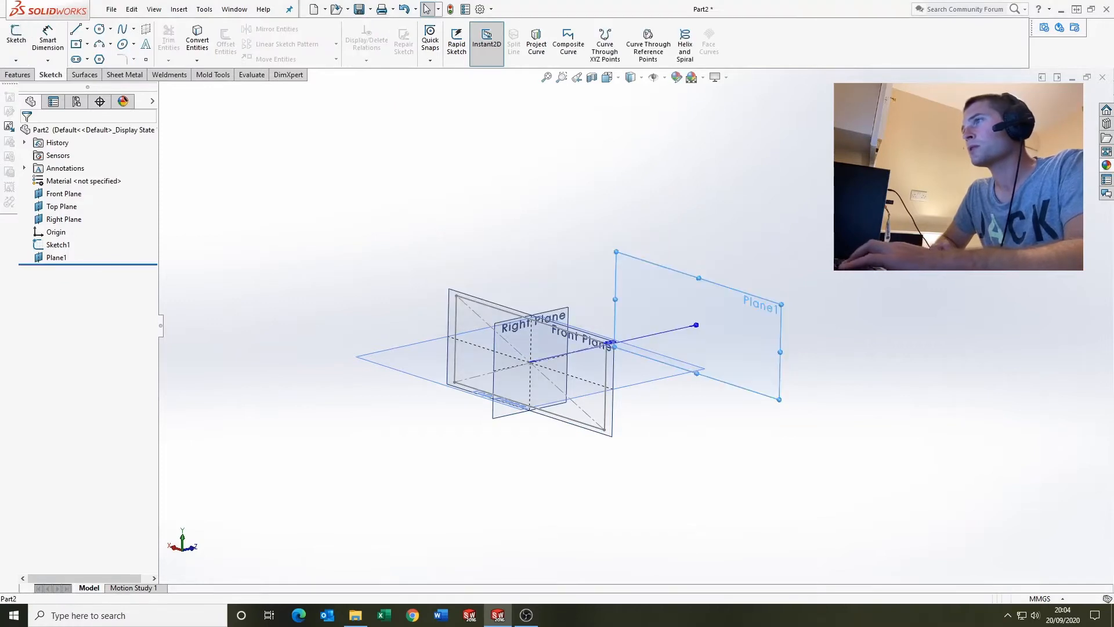
left_click(19, 50)
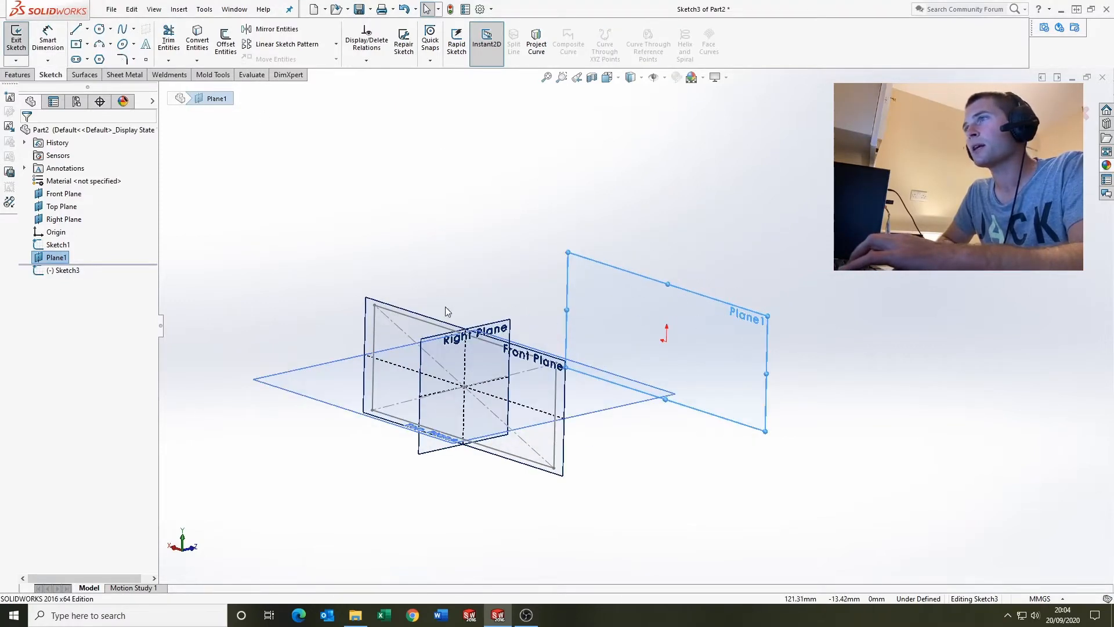
left_click(425, 321)
left_click(225, 42)
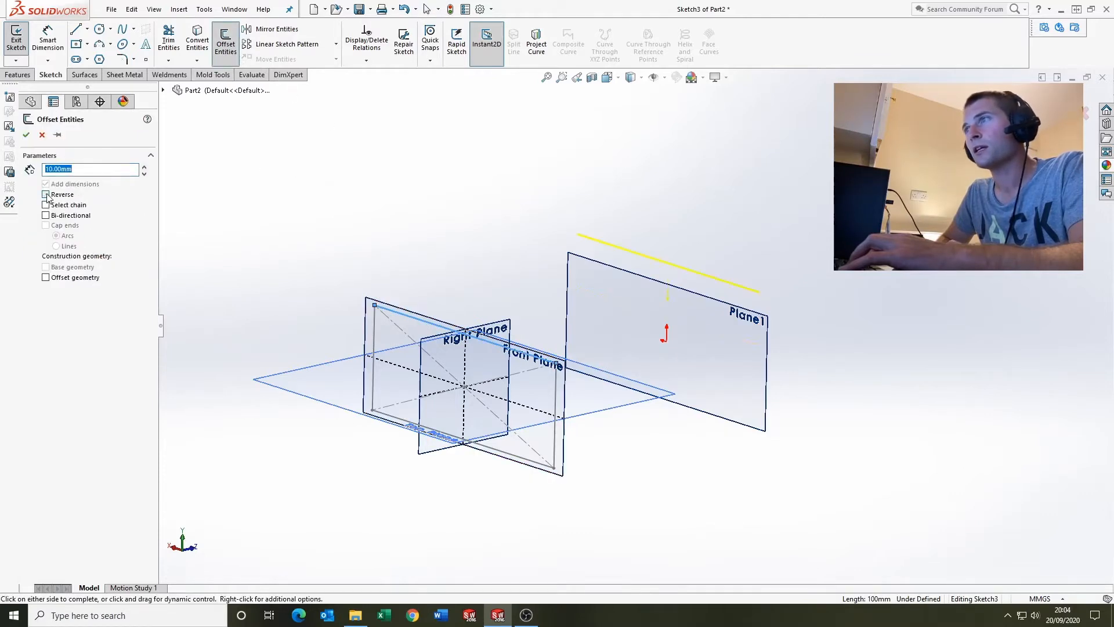
middle_click_drag(369, 245, 444, 221)
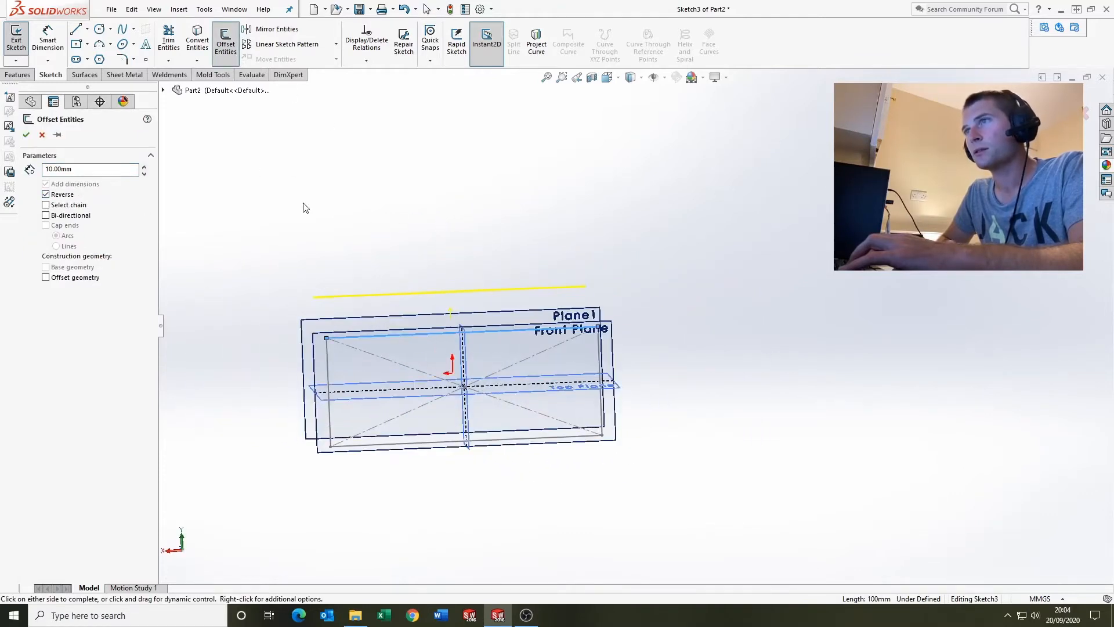
left_click(26, 135)
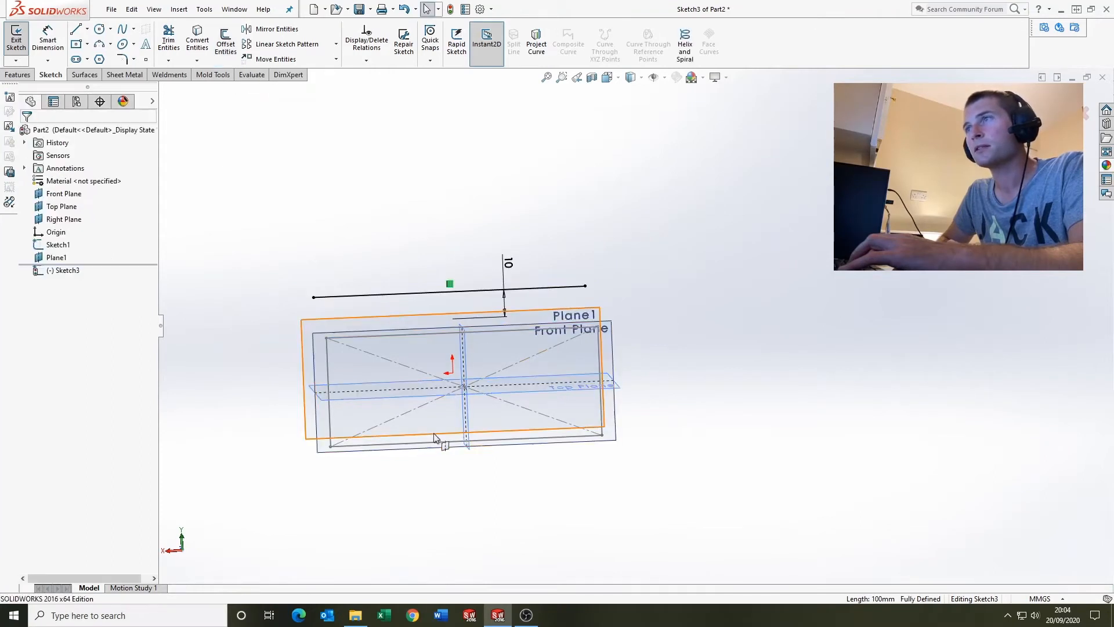
left_click(392, 444)
left_click(221, 45)
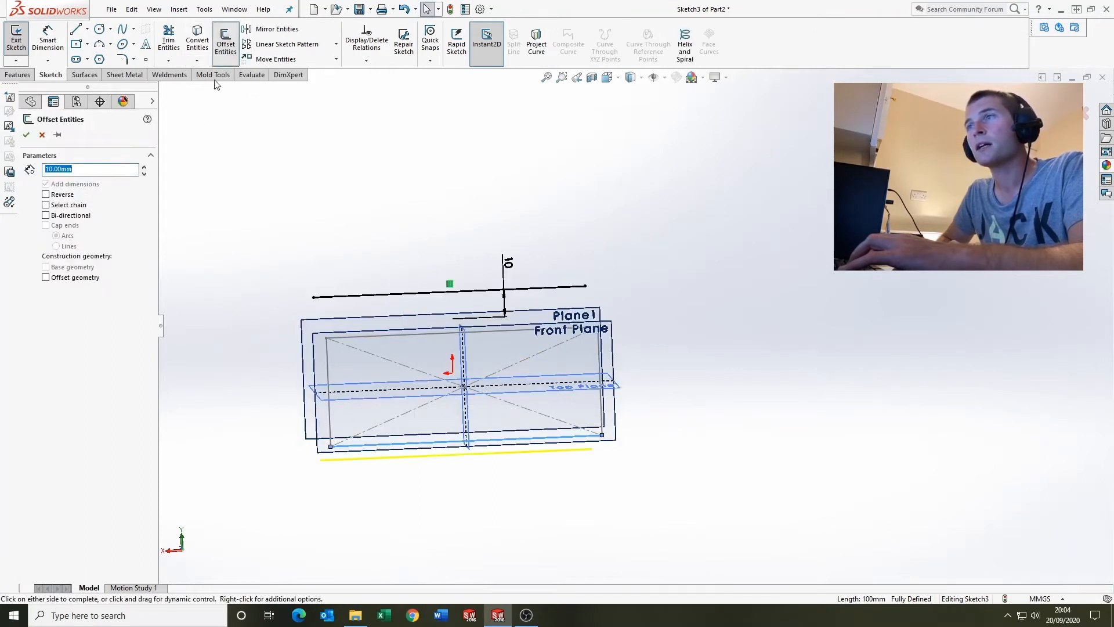
left_click(25, 137)
Step: Offset the rectangle's two short edges 25 mm outward in the same sketch
middle_click_drag(644, 455, 554, 316)
left_click(650, 326)
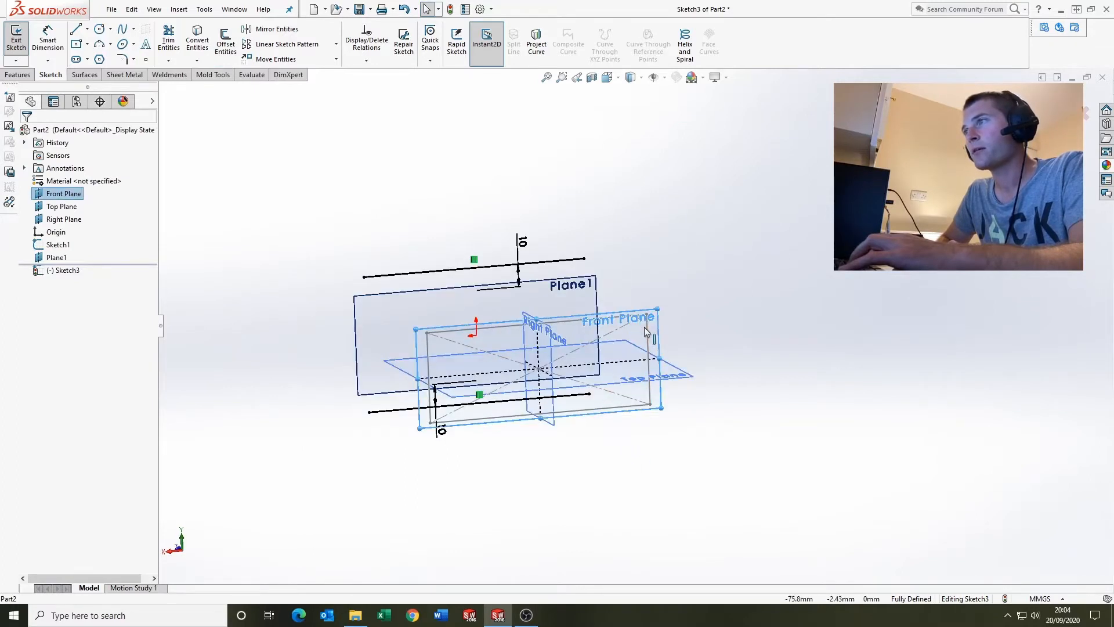
left_click(648, 342)
left_click(237, 50)
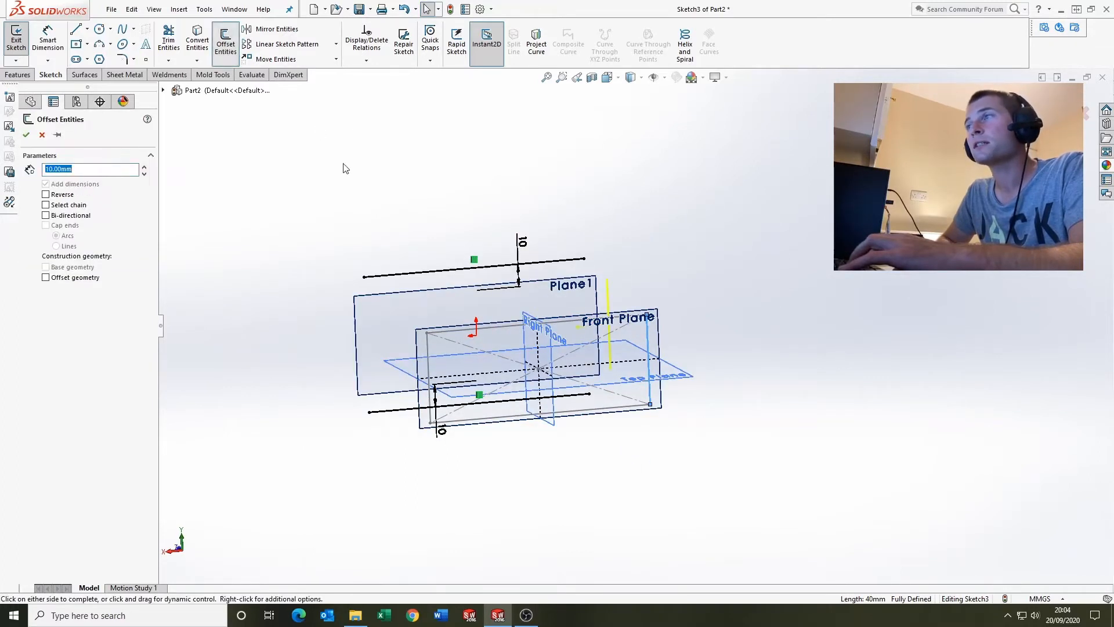
type("20")
key("Return")
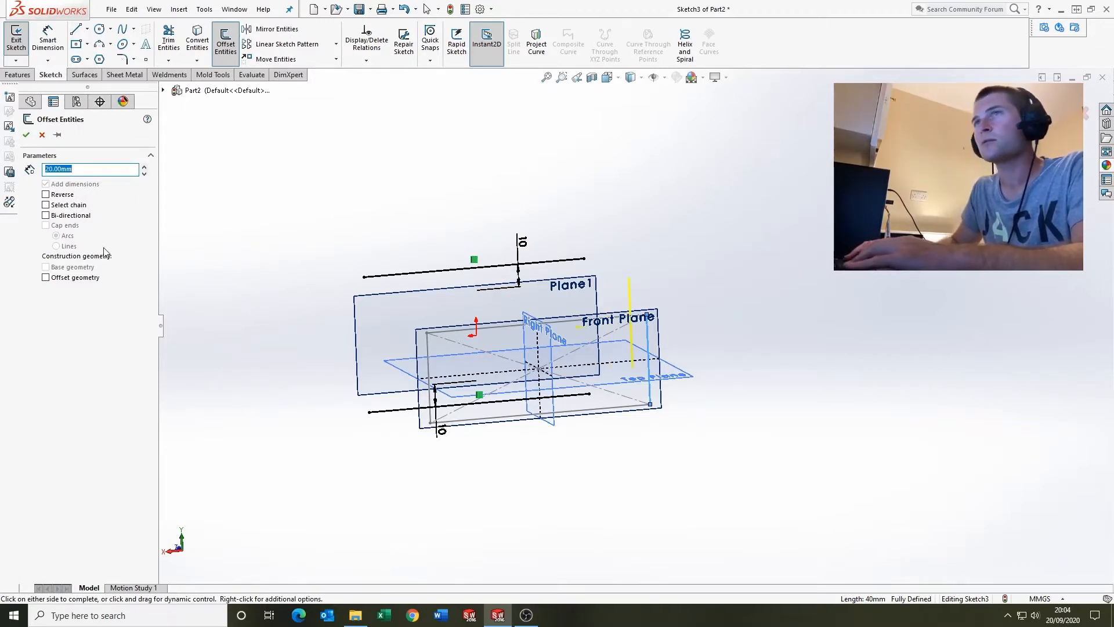
type("25")
key("Return")
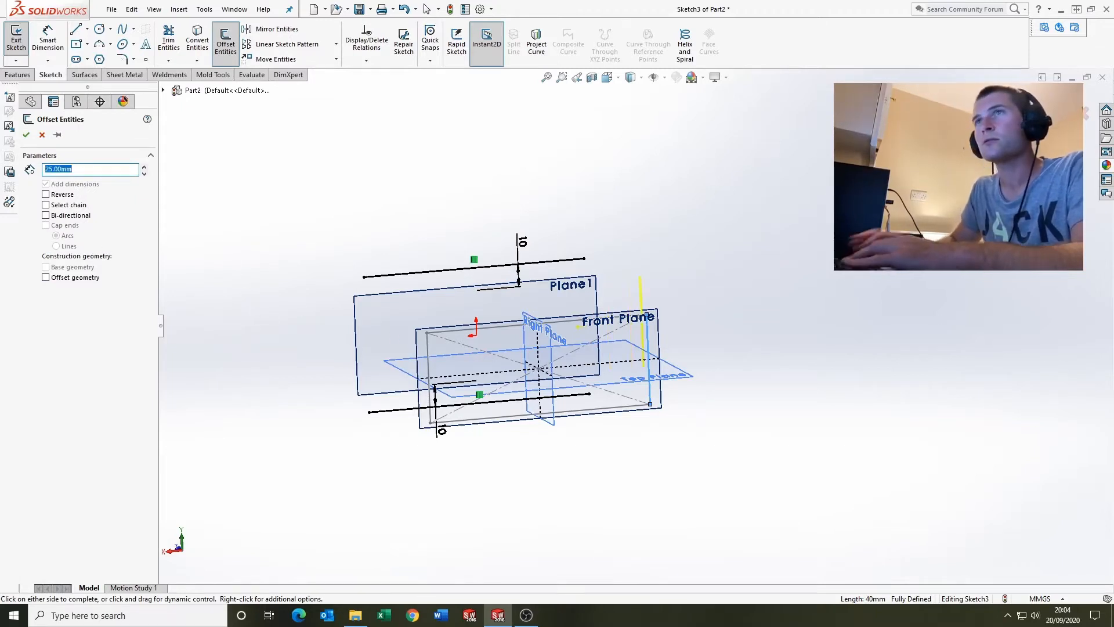
left_click(25, 135)
left_click(427, 346)
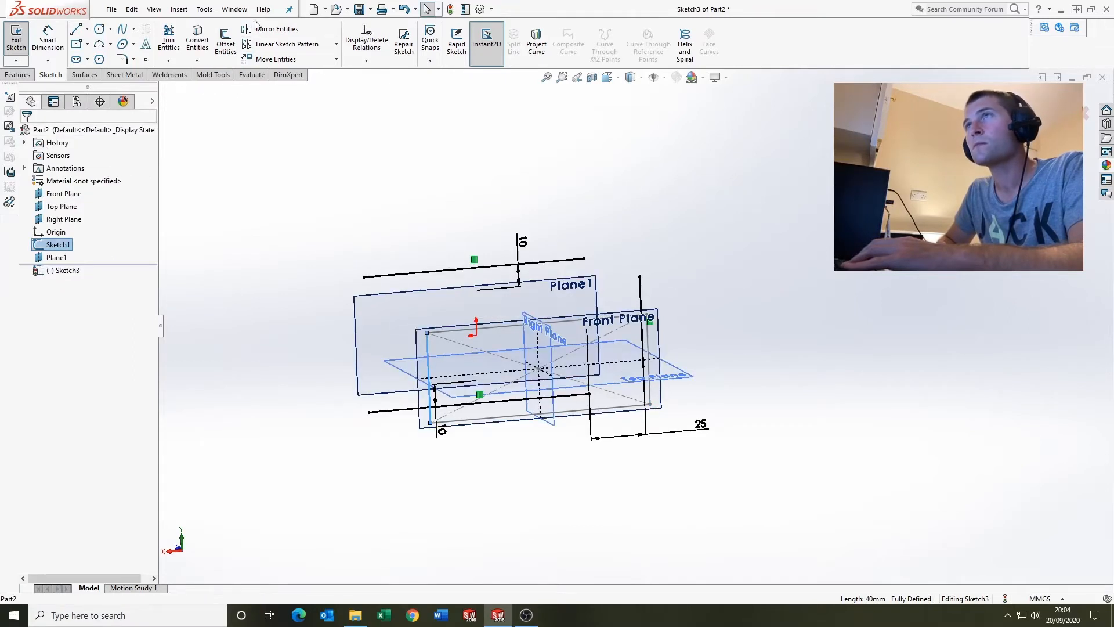
left_click(225, 41)
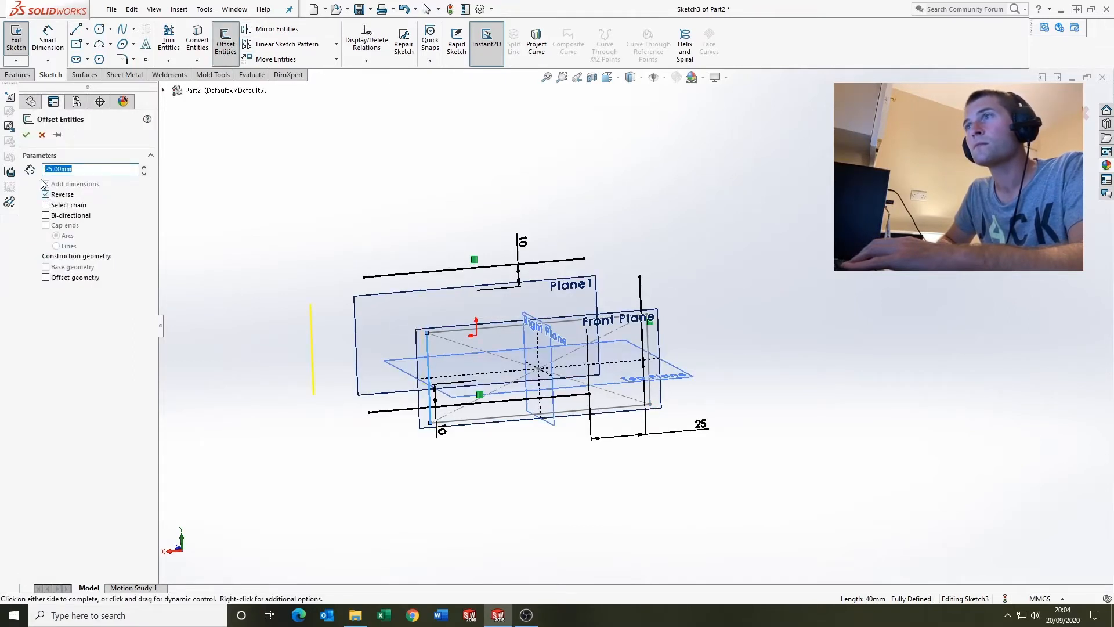
scroll(571, 377, "up", 3)
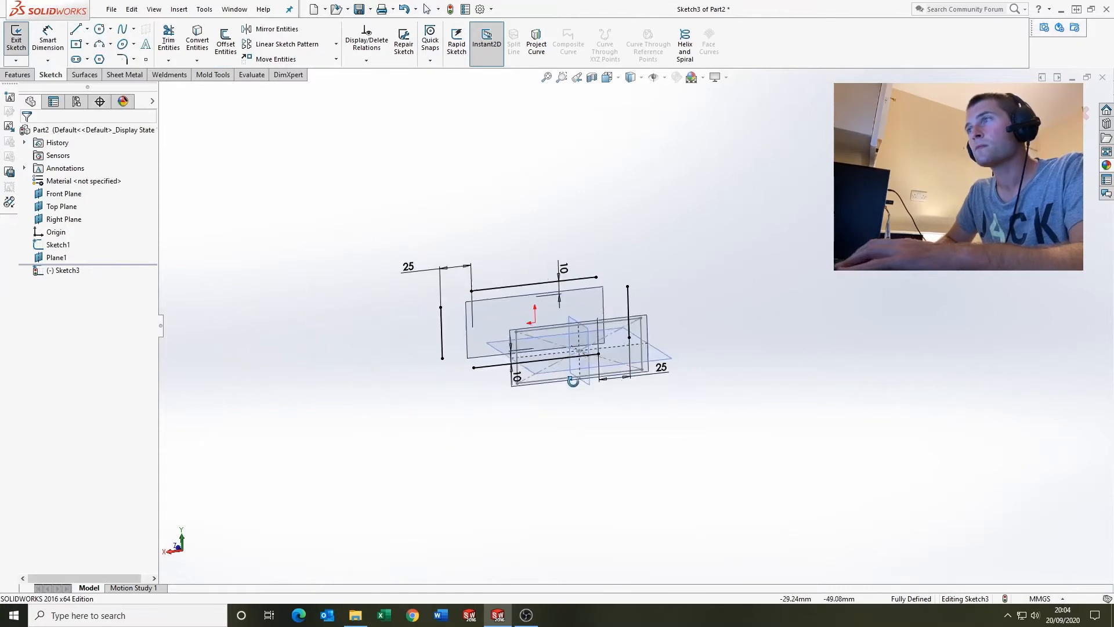
Step: View the sketch face-on and stretch the ends of the four offset lines so they cross at every corner
key("ctrl+8")
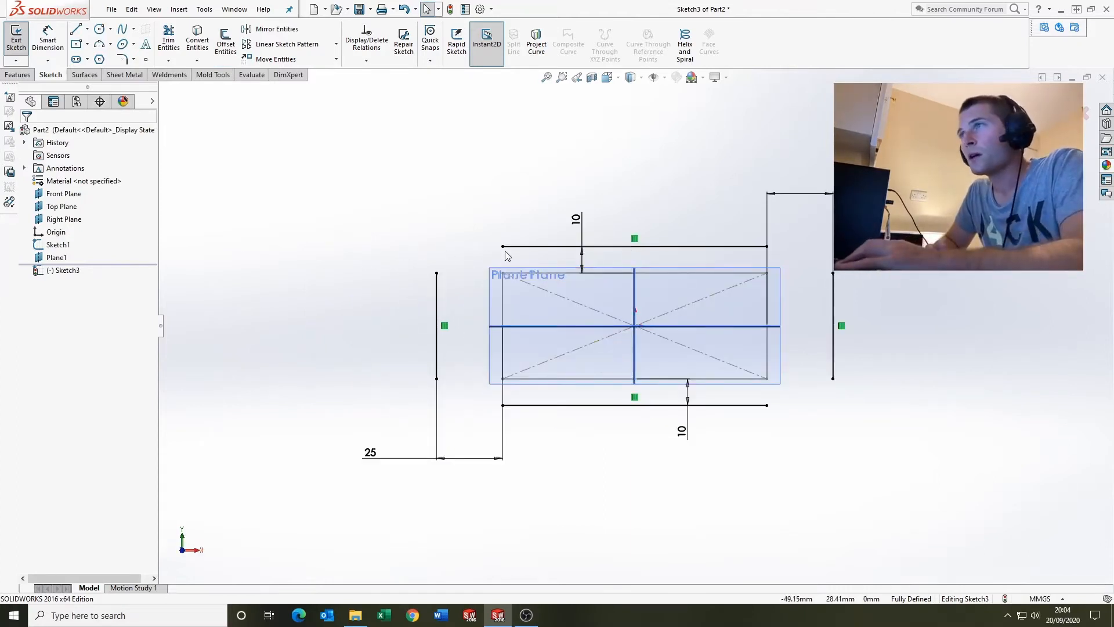
left_click_drag(505, 251, 346, 250)
left_click_drag(437, 273, 437, 192)
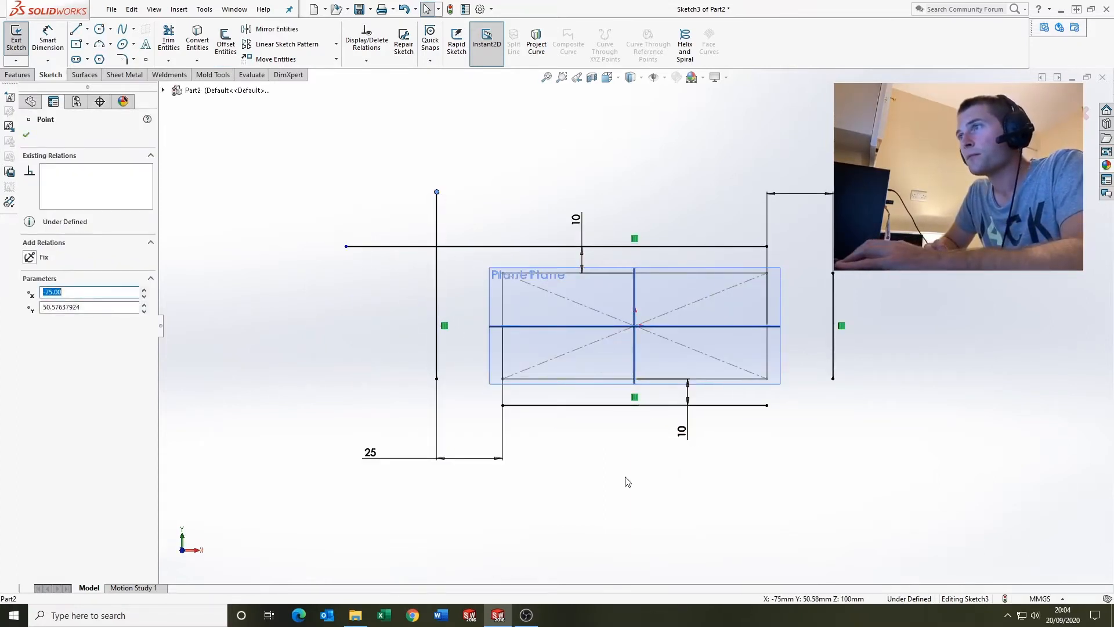
left_click_drag(503, 406, 329, 405)
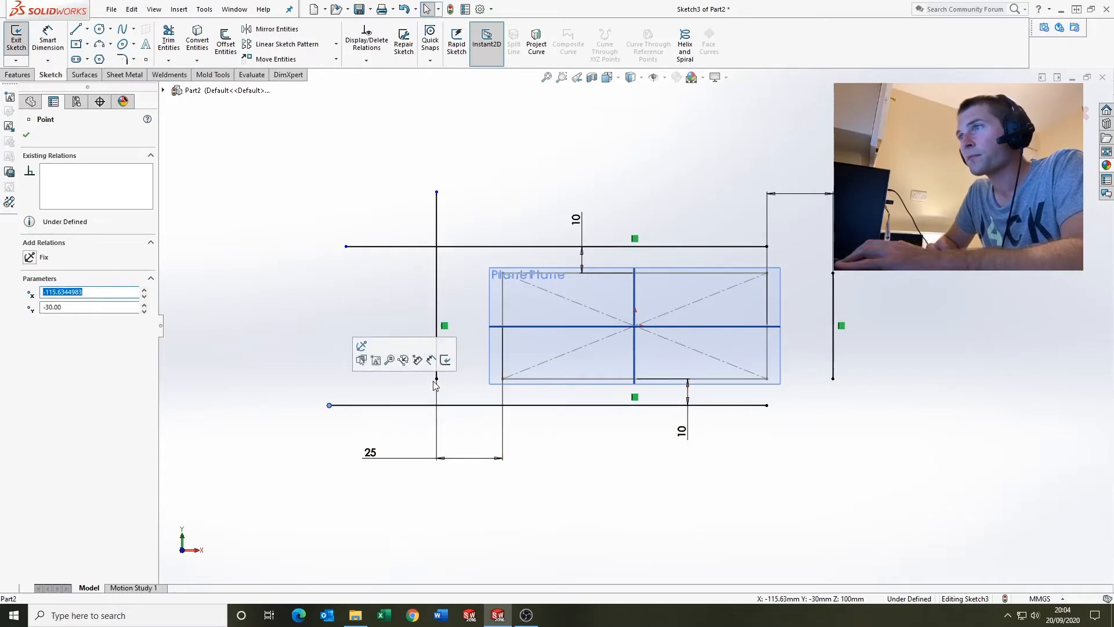
left_click_drag(436, 379, 436, 438)
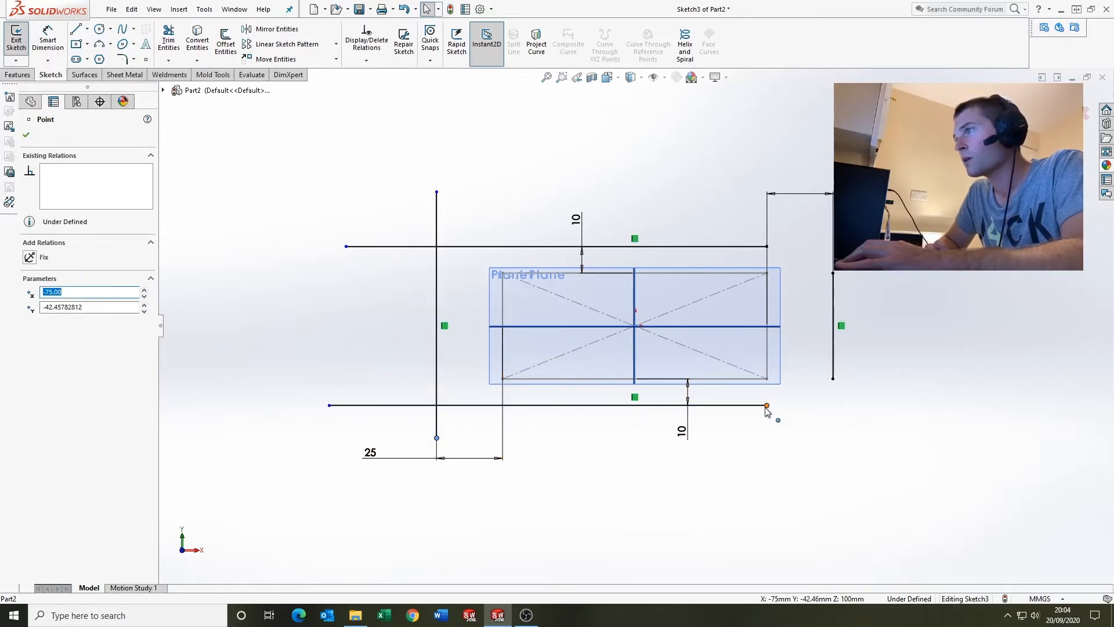
left_click_drag(766, 406, 989, 405)
left_click_drag(834, 379, 834, 450)
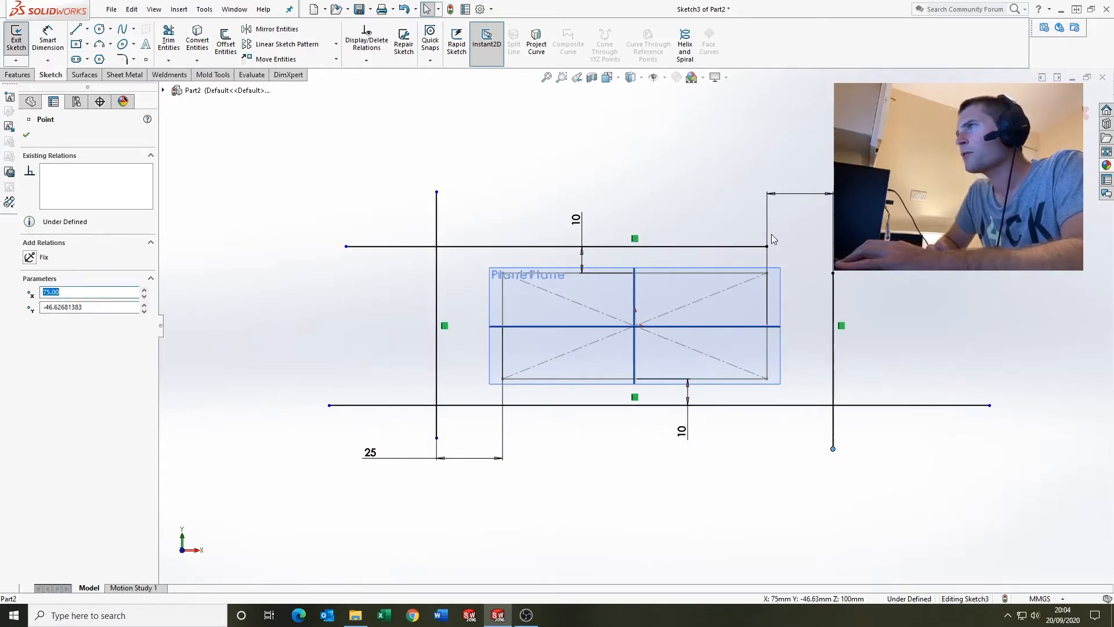
left_click_drag(767, 246, 997, 246)
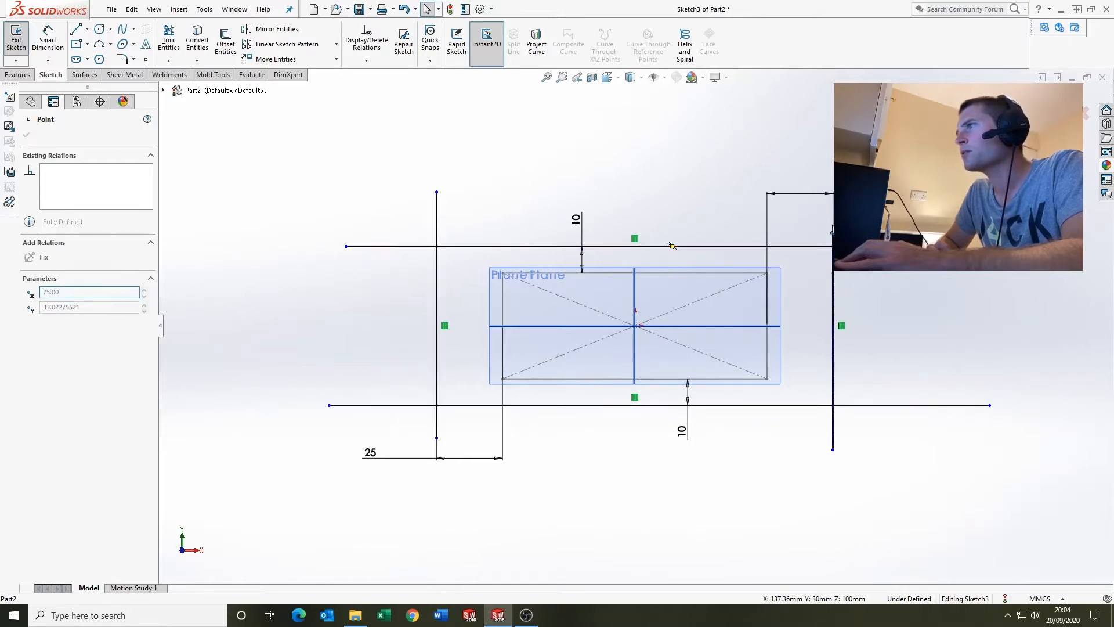
left_click(833, 209)
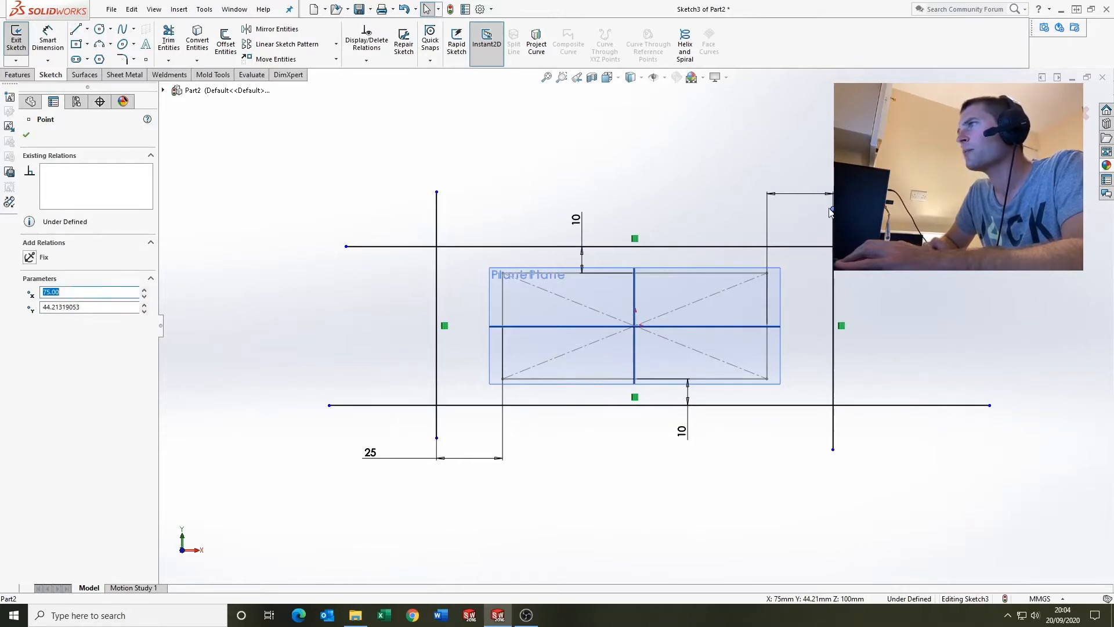
Step: Power-trim the overhanging ends of the four offset lines into a closed rectangle and exit the sketch
left_click(169, 61)
left_click(177, 73)
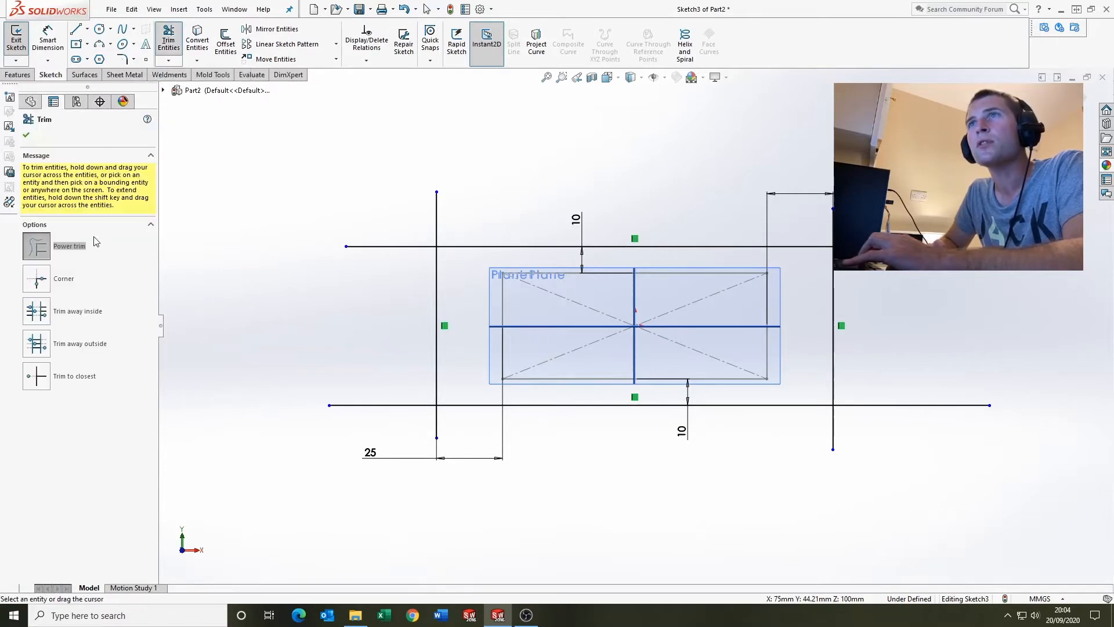
scroll(460, 188, "down", 2)
left_click_drag(416, 260, 346, 308)
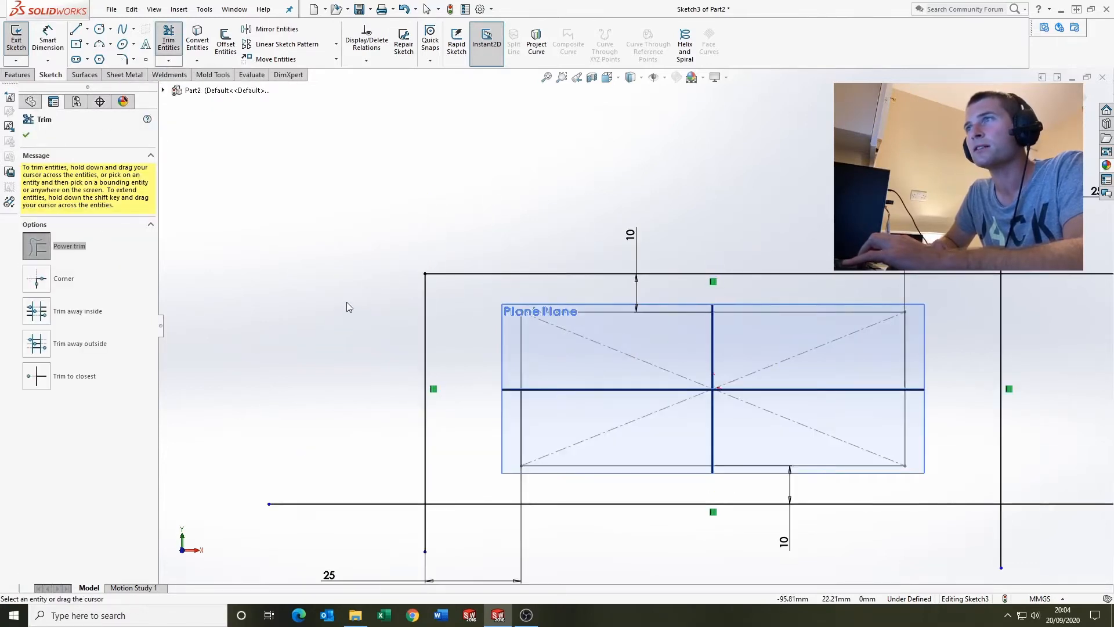
scroll(709, 244, "up", 3)
scroll(562, 410, "down", 2)
scroll(459, 327, "up", 4)
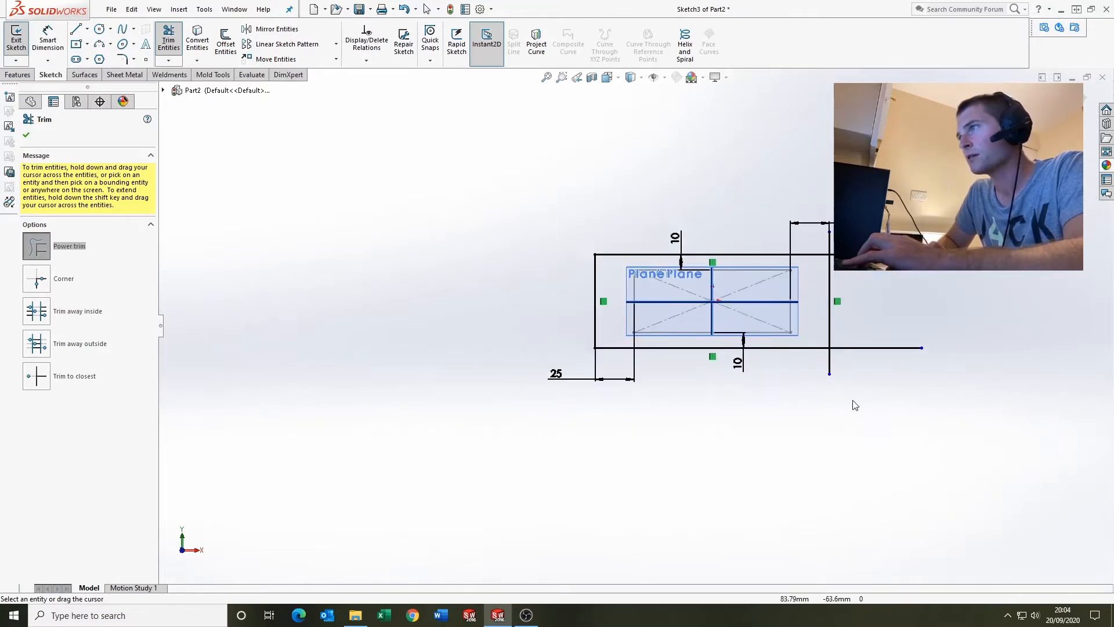
scroll(859, 397, "down", 5)
scroll(603, 400, "up", 4)
scroll(688, 192, "down", 4)
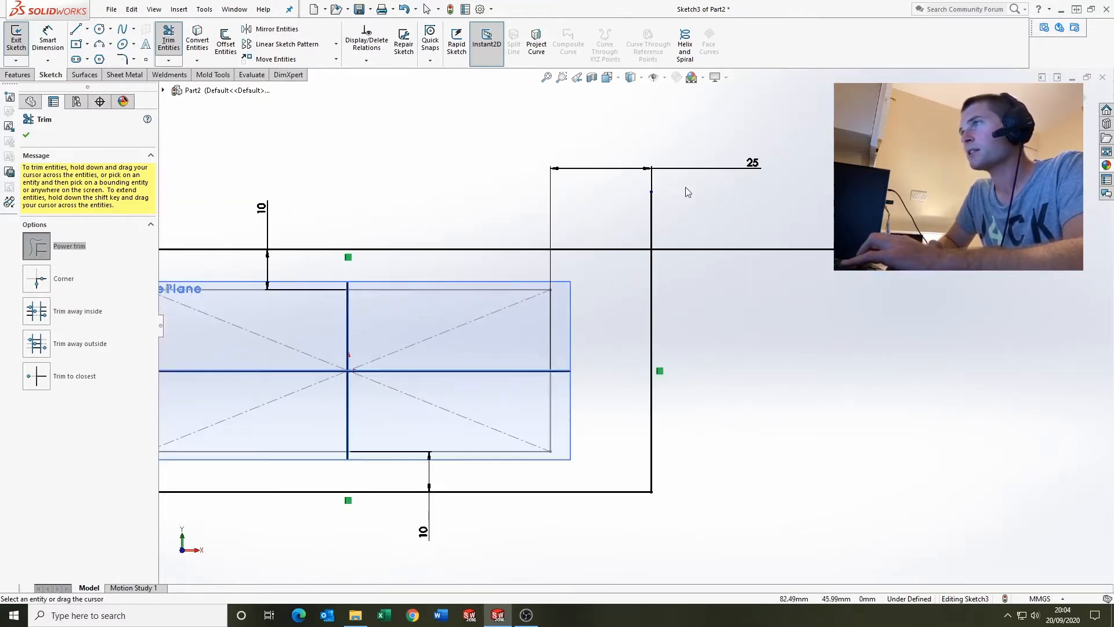
left_click_drag(640, 225, 766, 231)
scroll(634, 326, "up", 3)
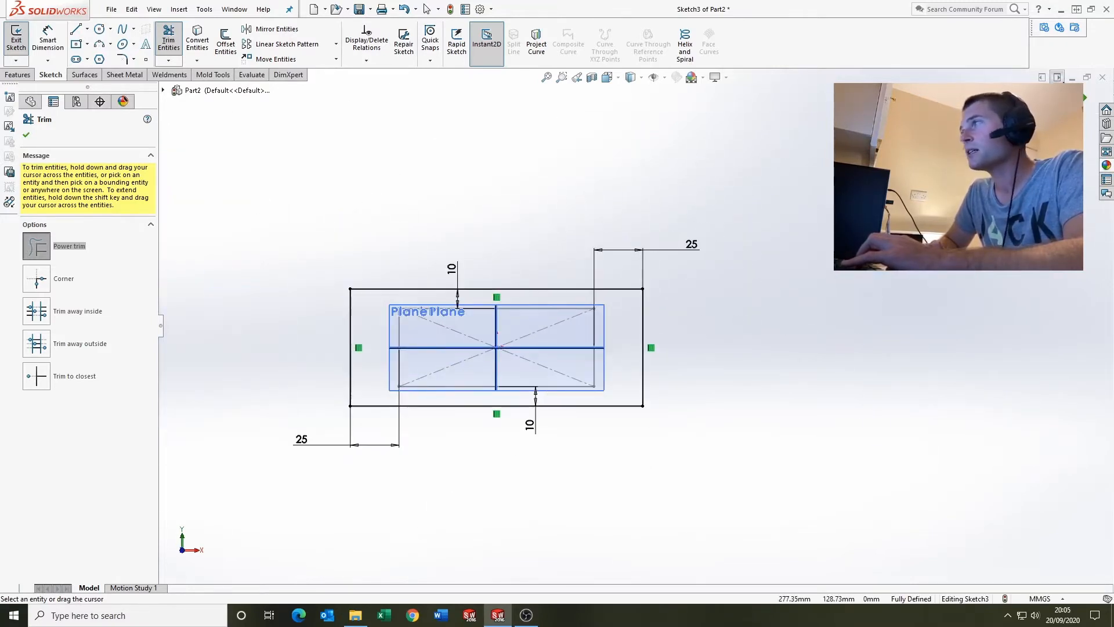
left_click(1074, 97)
left_click(758, 305)
Step: Start a sketch on the Top Plane and draw a two-point spline from the small rectangle's short side to the large rectangle's matching side
scroll(632, 327, "up", 3)
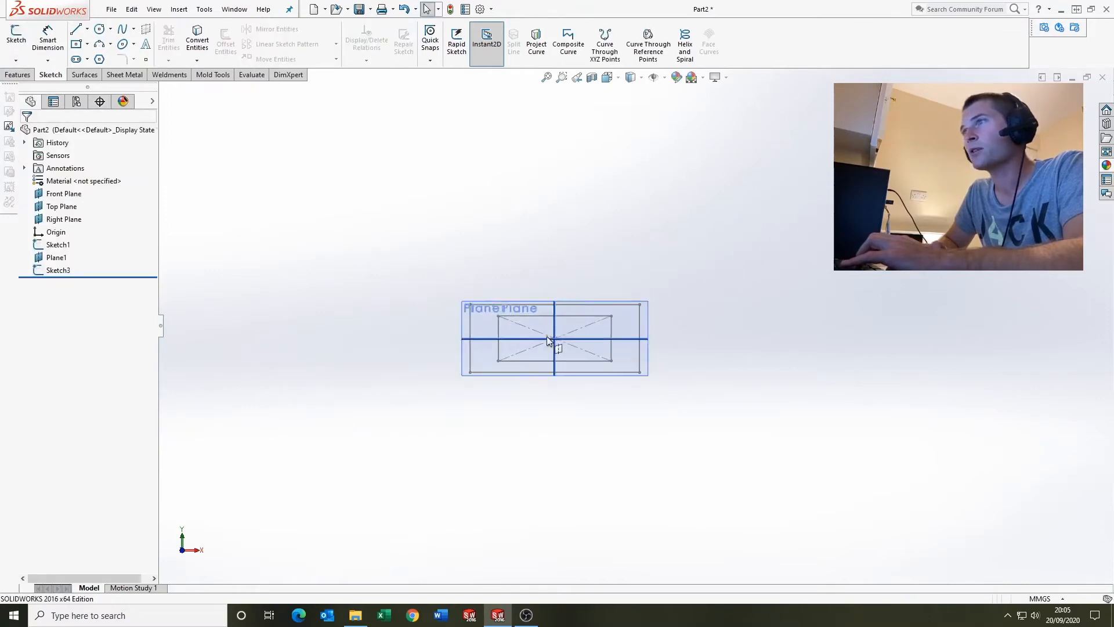
mouse_move(546, 336)
middle_mouse_down()
mouse_move(589, 332)
mouse_move(502, 323)
mouse_move(392, 360)
mouse_move(552, 316)
mouse_move(321, 353)
mouse_move(644, 334)
middle_mouse_up()
scroll(645, 334, "down", 3)
left_click(600, 392)
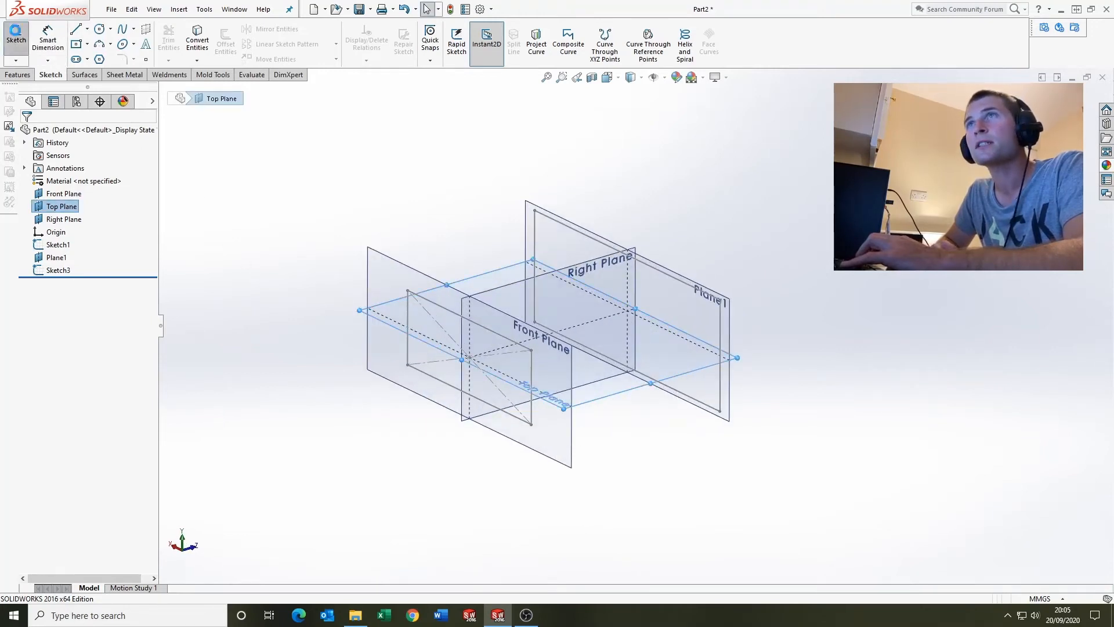
left_click(15, 34)
scroll(784, 449, "down", 2)
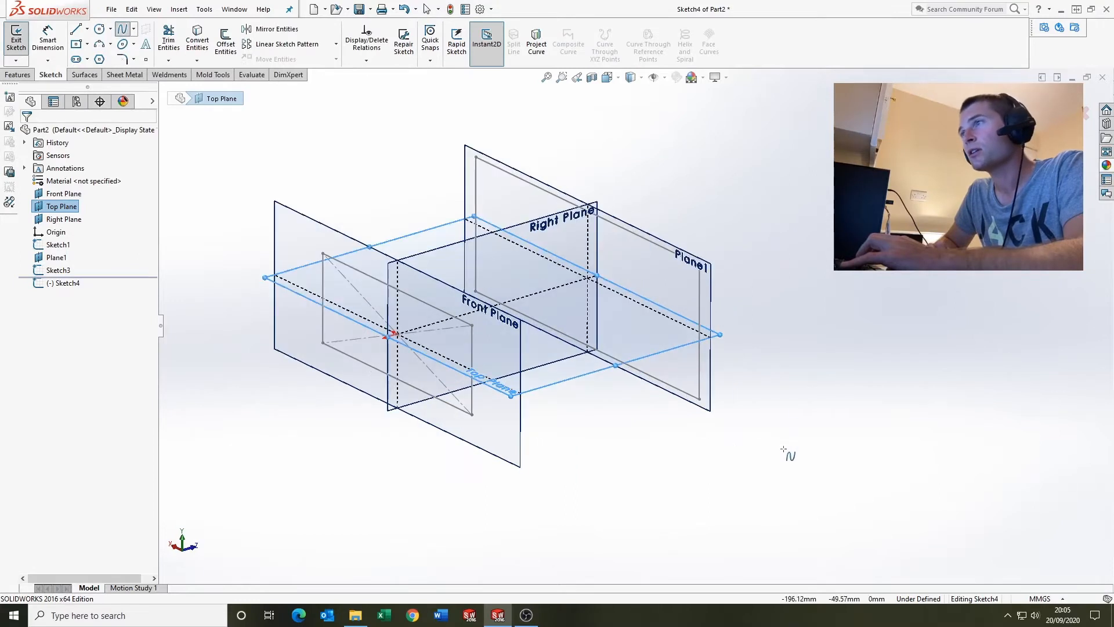
left_click(475, 356)
left_click(704, 319)
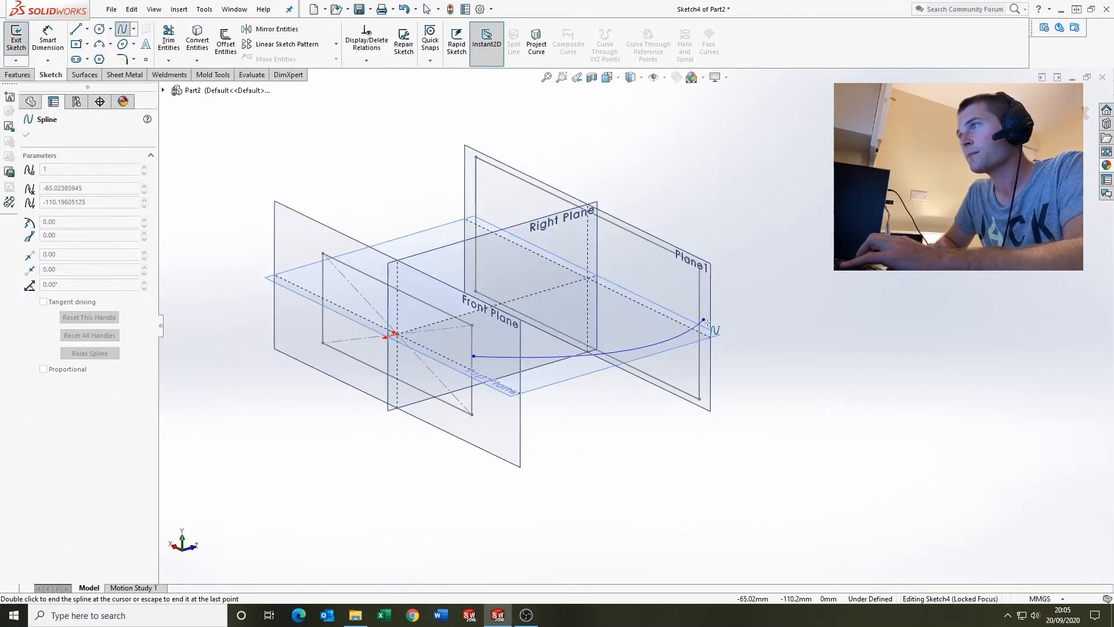
key("Escape")
key("Escape")
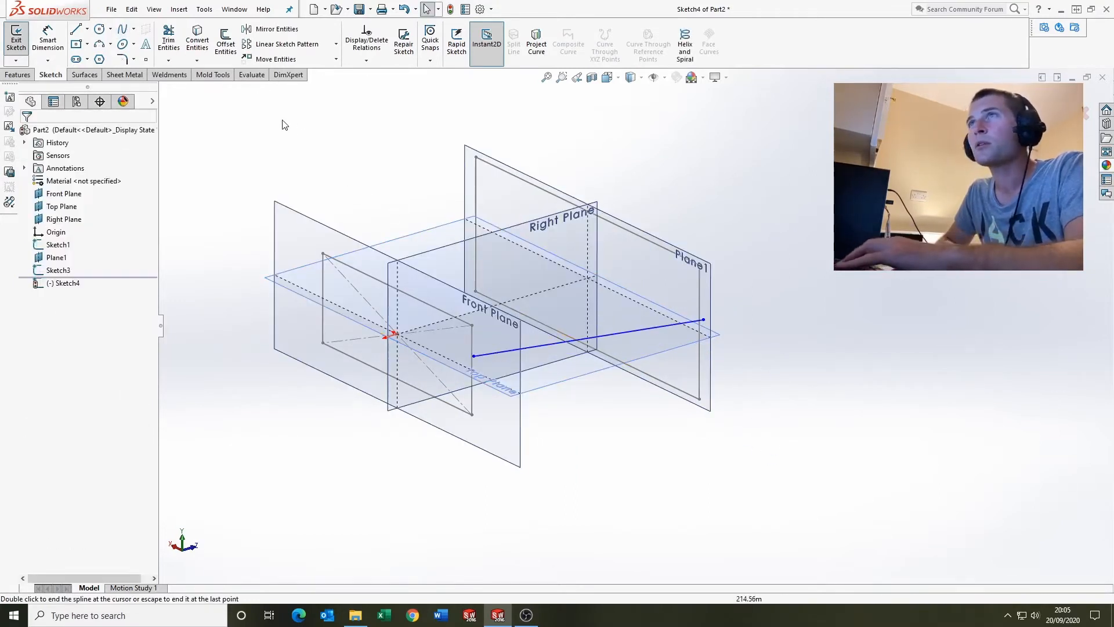
Step: Draw a second two-point spline between the two rectangles on the opposite side
left_click(453, 188)
left_click(296, 282)
key("Escape")
scroll(441, 293, "up", 4)
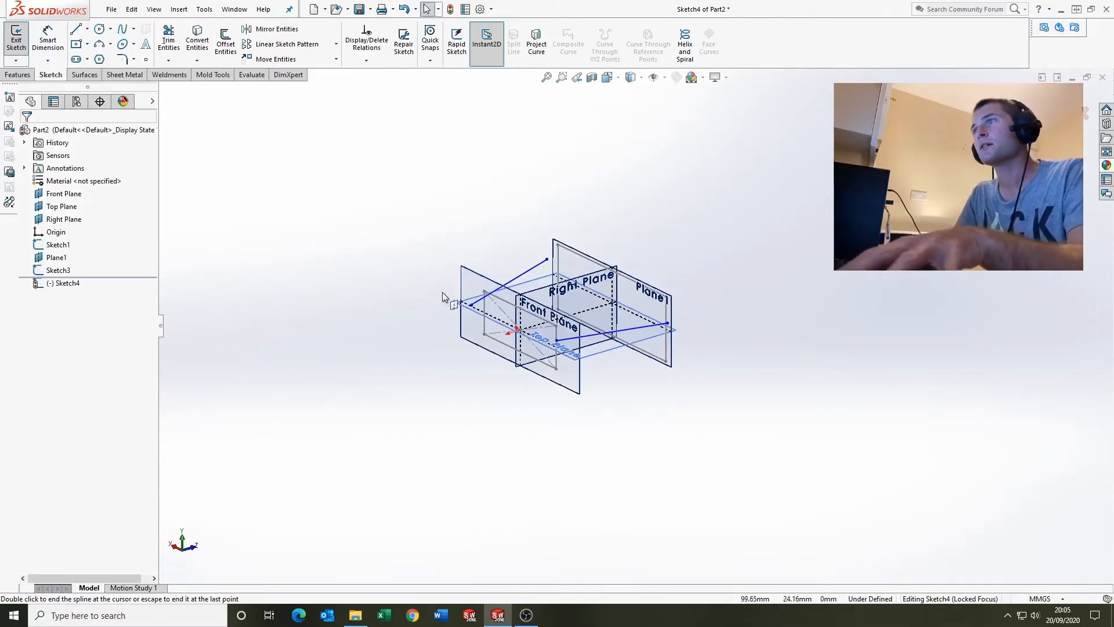
Step: Add a Pierce relation between the first spline's front endpoint and the short edge of the Front Plane rectangle
left_click(608, 77)
left_click(631, 218)
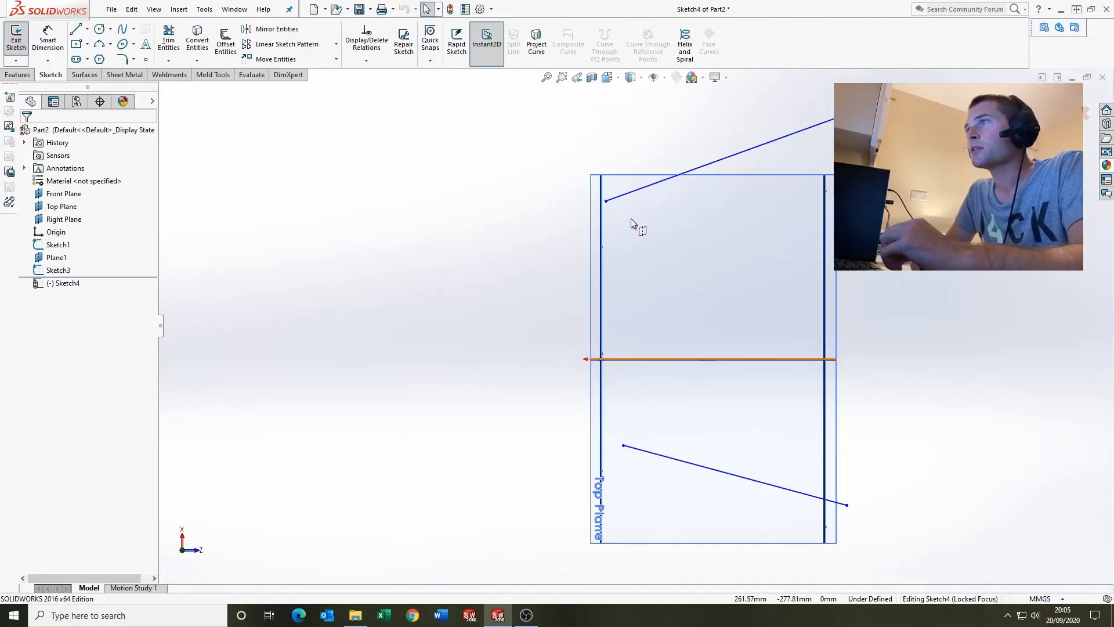
mouse_move(589, 416)
middle_mouse_down()
mouse_move(580, 417)
mouse_move(578, 365)
middle_mouse_up()
left_click(572, 358)
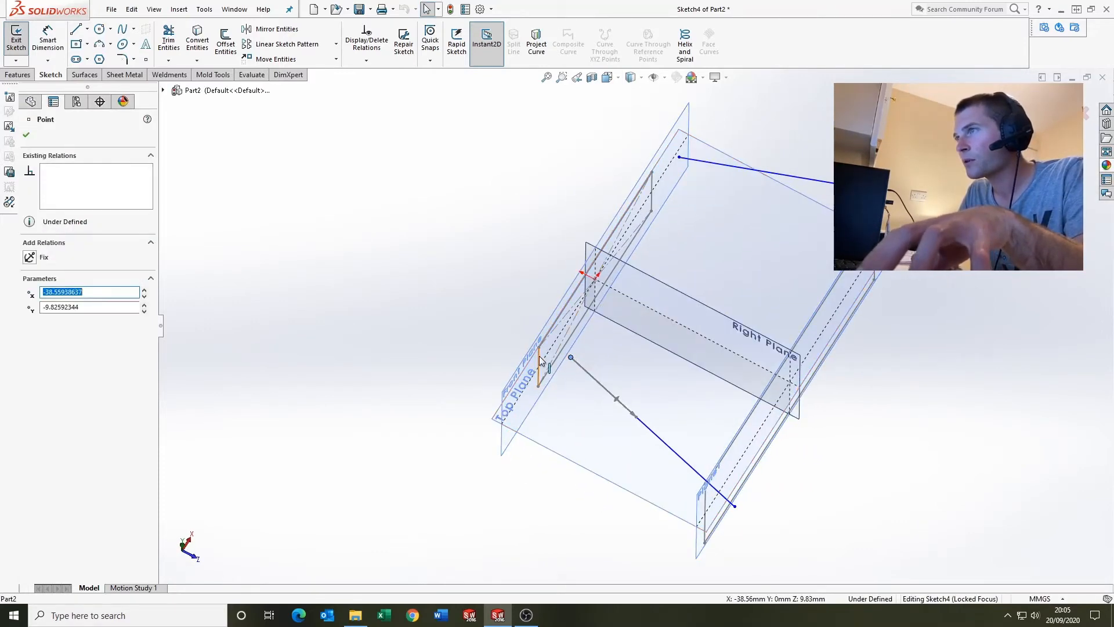
left_click(539, 357, "ctrl")
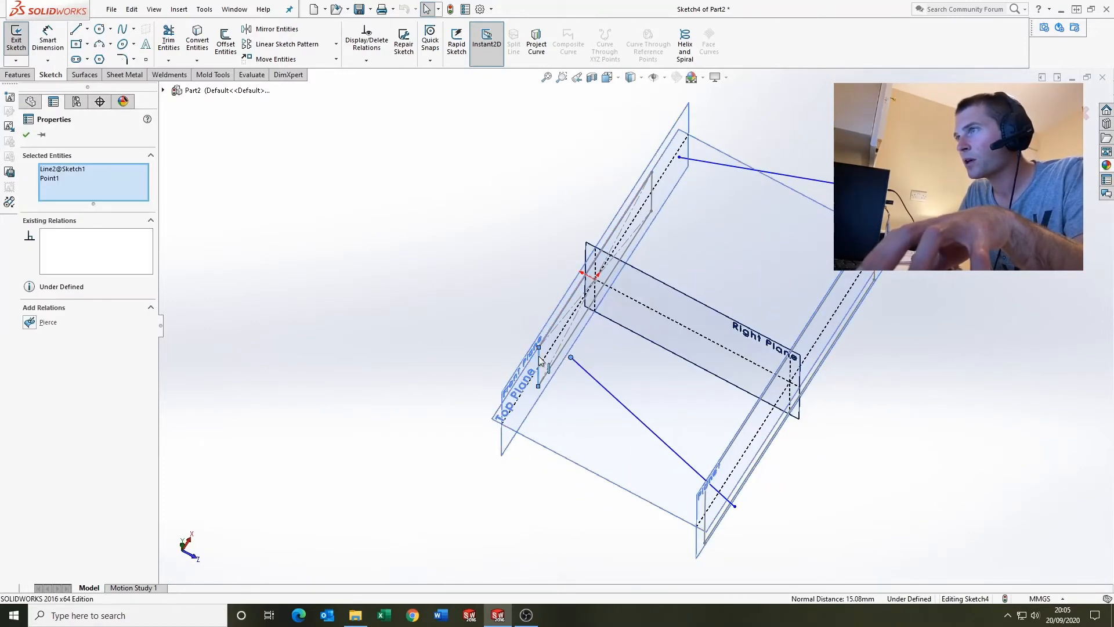
left_click(29, 323)
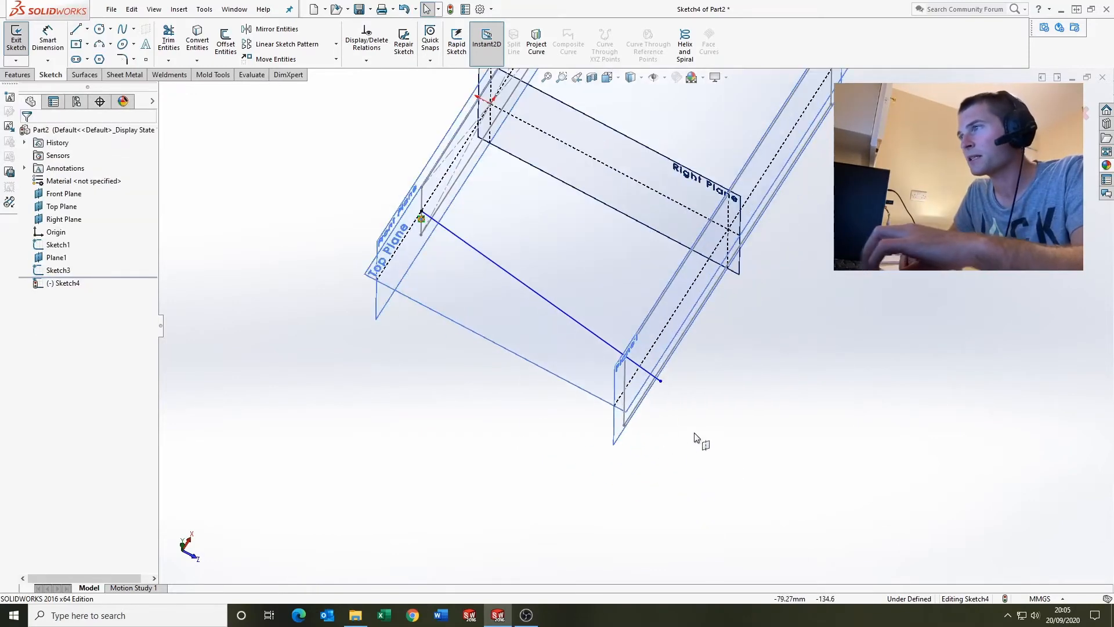
Step: Add a Pierce relation between the first spline's other endpoint and the short edge of the offset-plane rectangle
left_click(660, 381)
left_click(626, 373, "ctrl")
left_click(627, 376, "ctrl")
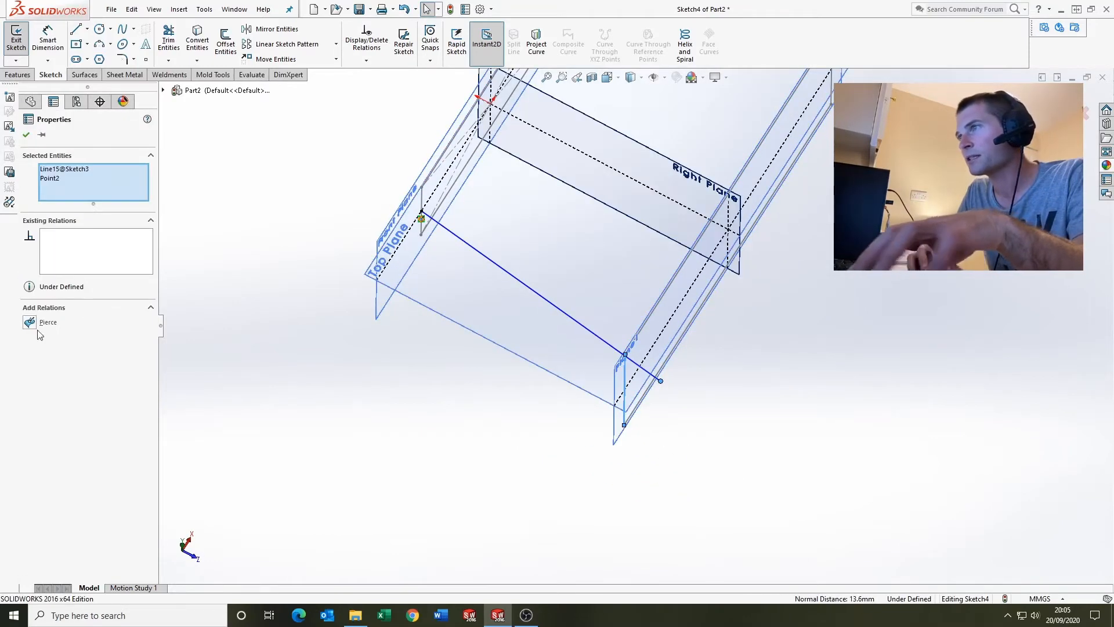
left_click(29, 322)
scroll(690, 292, "up", 4)
left_click(704, 289)
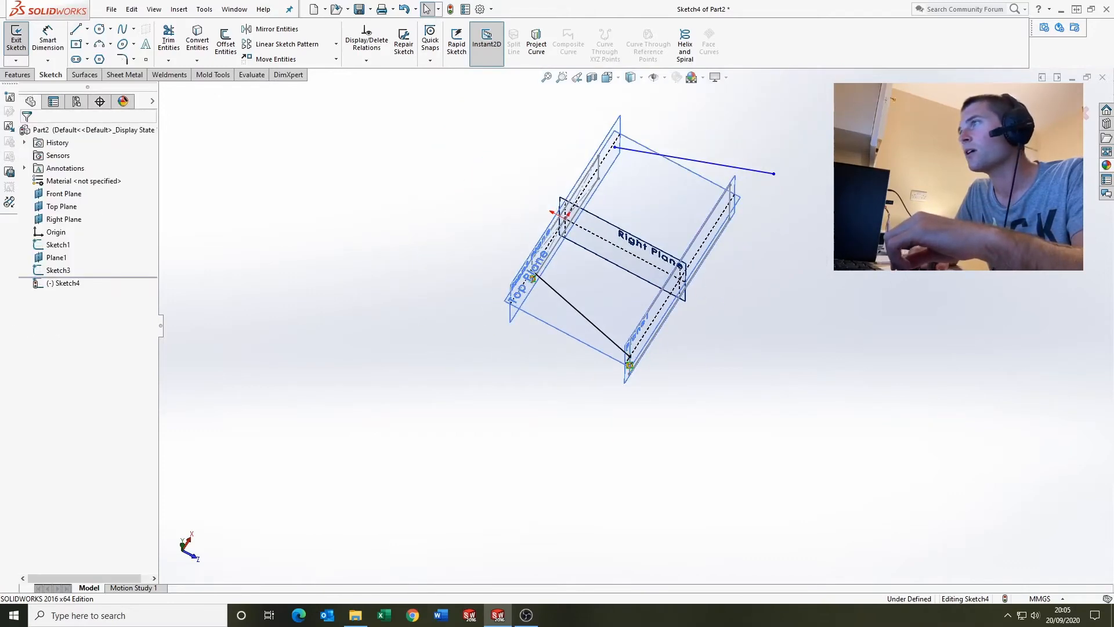
Step: Pierce the second spline's rear endpoint onto the opposite short edge of the offset-plane rectangle
scroll(773, 162, "down", 2)
left_click(708, 220)
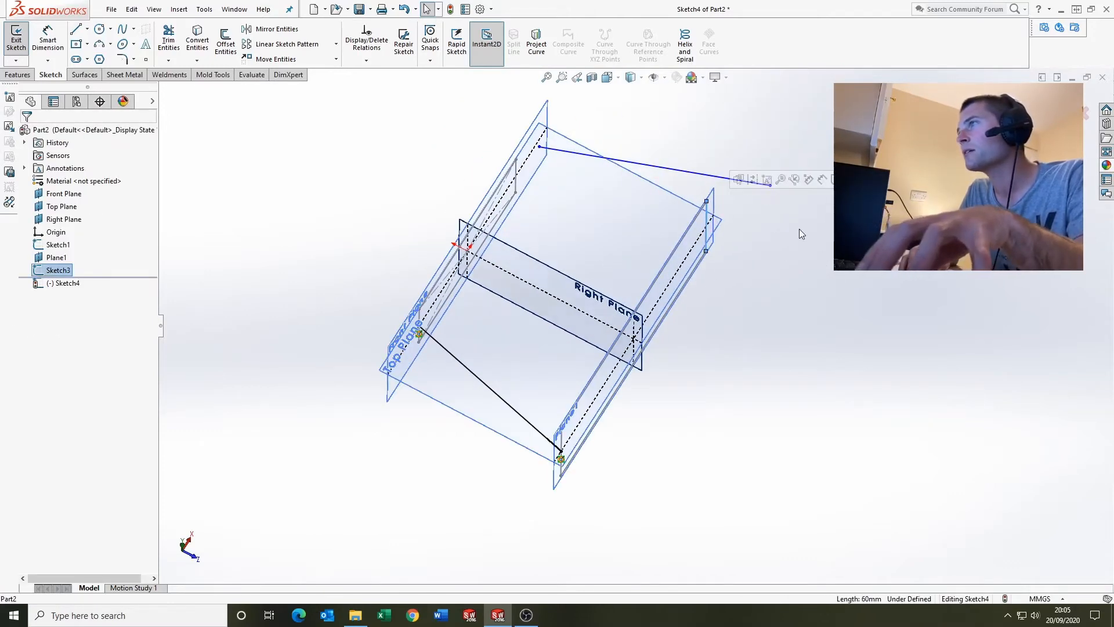
left_click(823, 207)
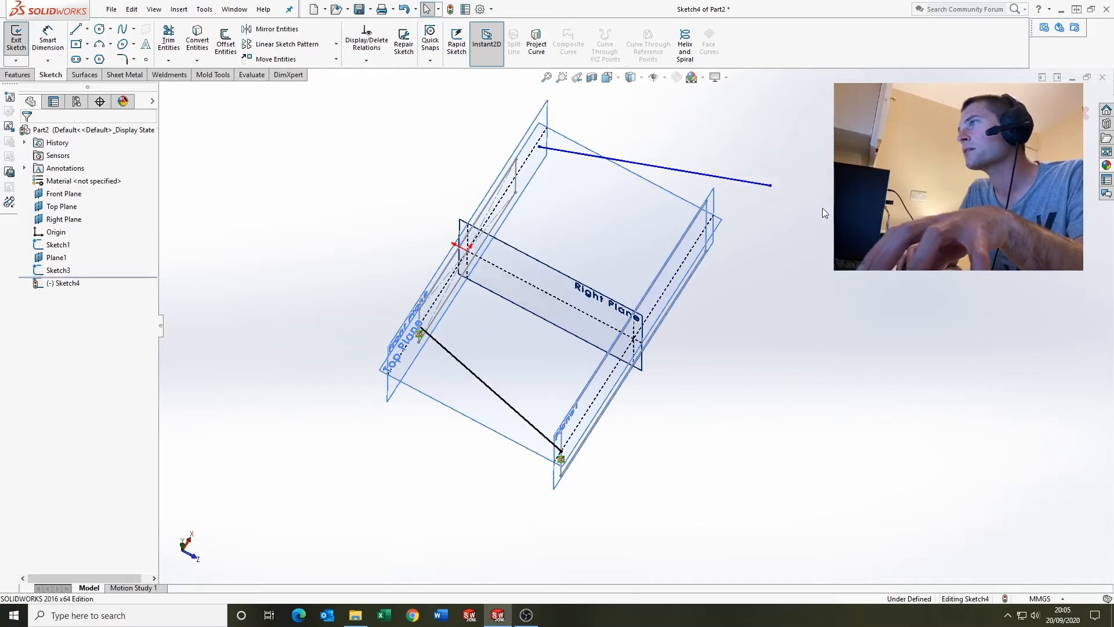
left_click(771, 185)
left_click(708, 219, "ctrl")
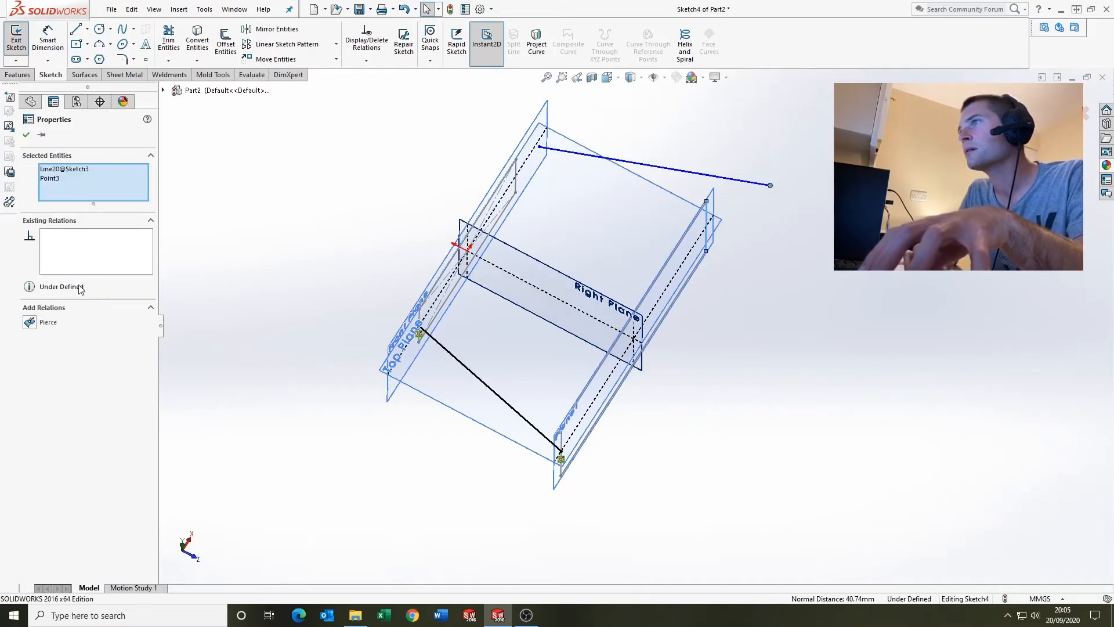
left_click(29, 323)
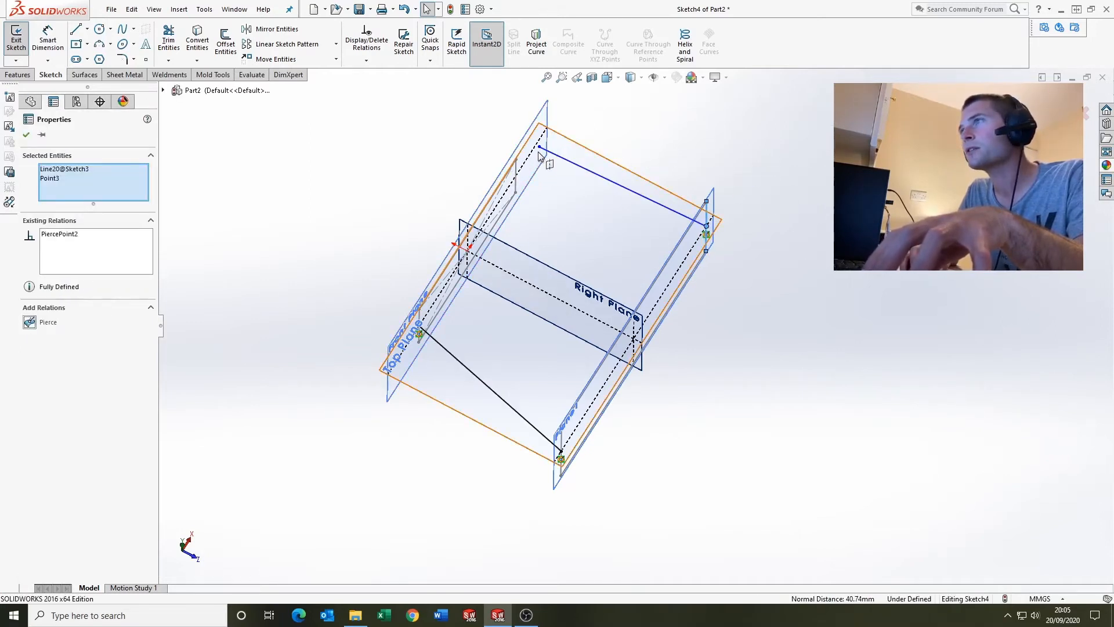
Step: Pierce the second spline's front endpoint onto the remaining short edge of the Front Plane rectangle
left_click(539, 148)
left_click(517, 175, "ctrl")
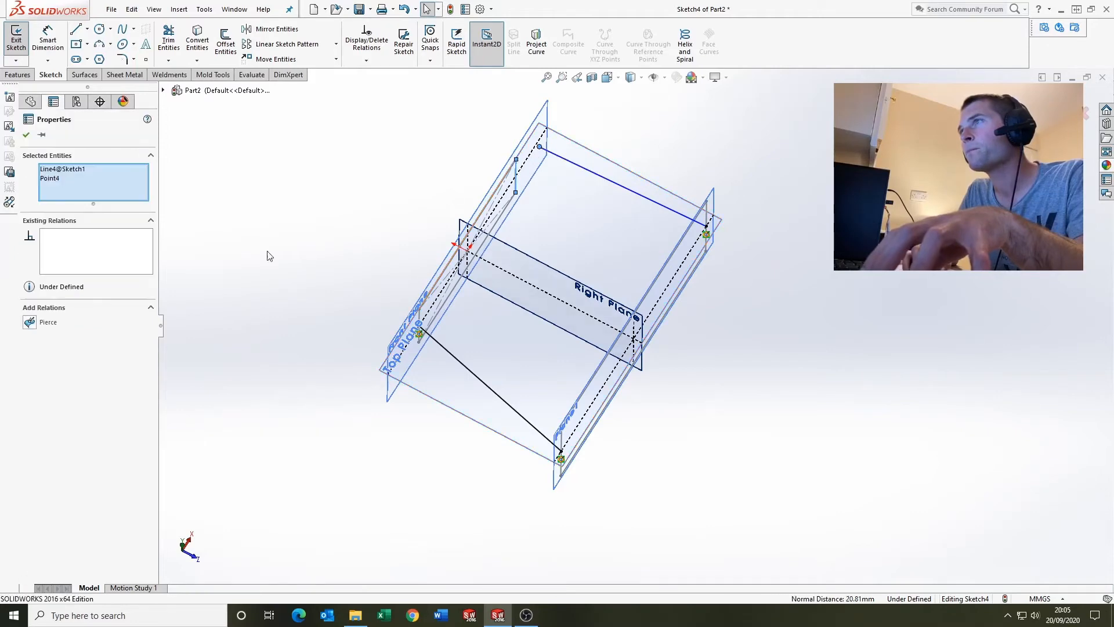
left_click(33, 327)
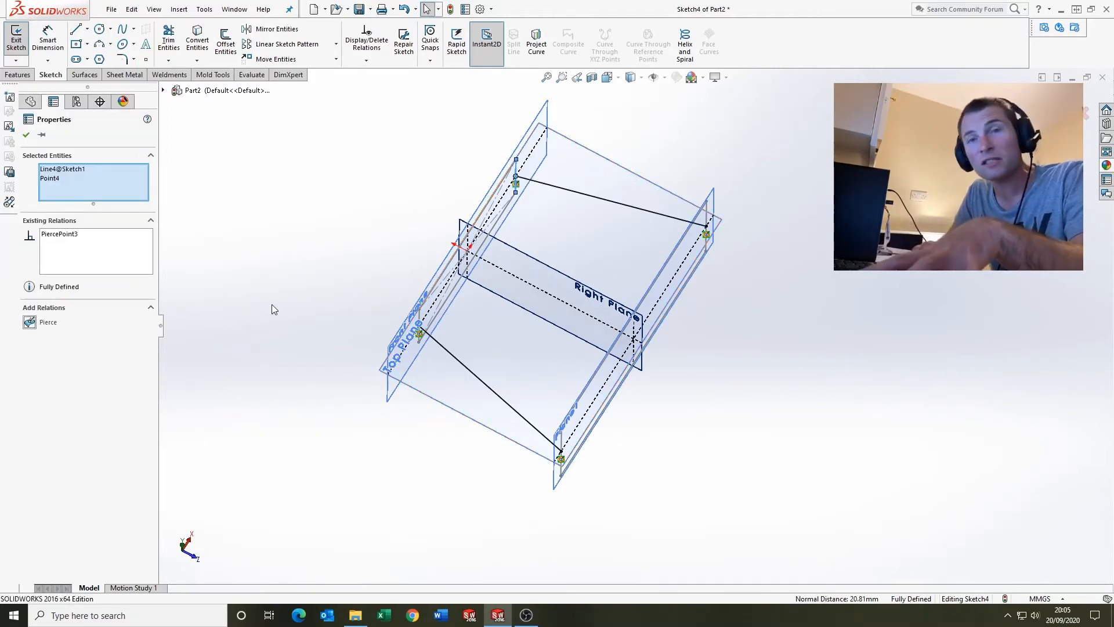
middle_click_drag(272, 304, 496, 387)
left_click(359, 245)
scroll(607, 284, "down", 2)
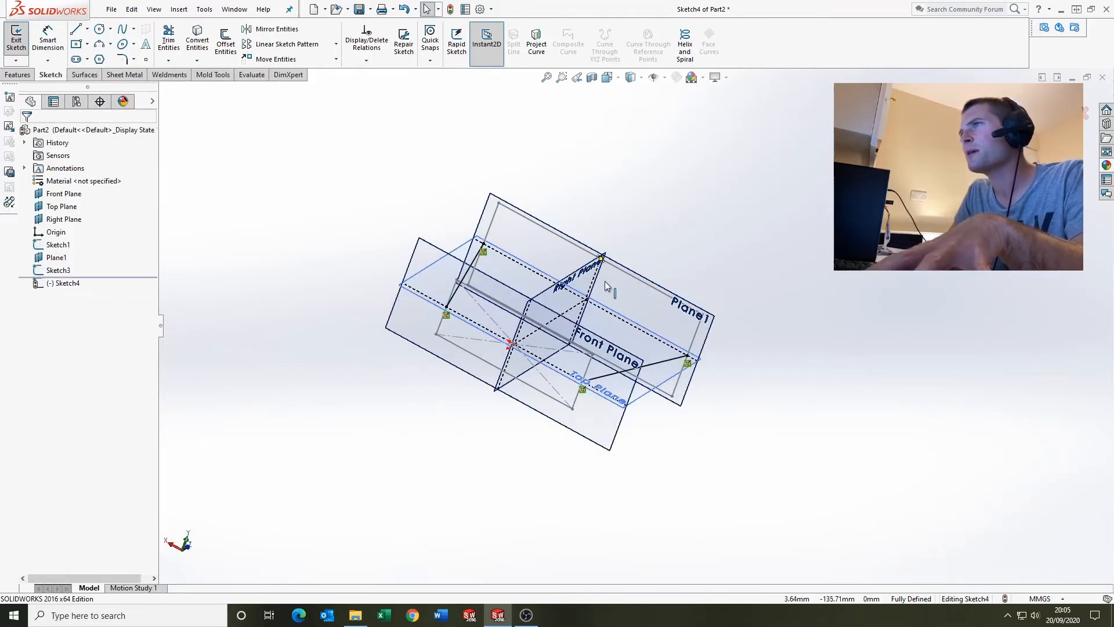
middle_click_drag(606, 282, 647, 292)
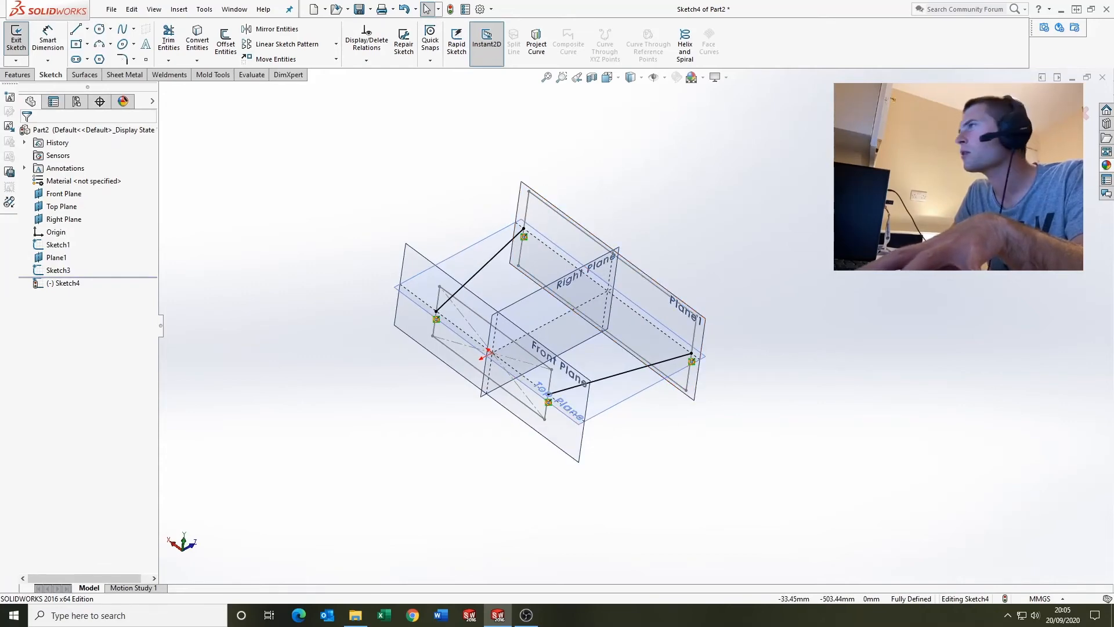
Step: Bend the +X side spline with its front tangent handle and make that handle perpendicular to the Front Plane rectangle's edge
scroll(566, 336, "up", 2)
middle_click_drag(566, 334, 545, 325)
scroll(550, 267, "down", 2)
left_click(606, 79)
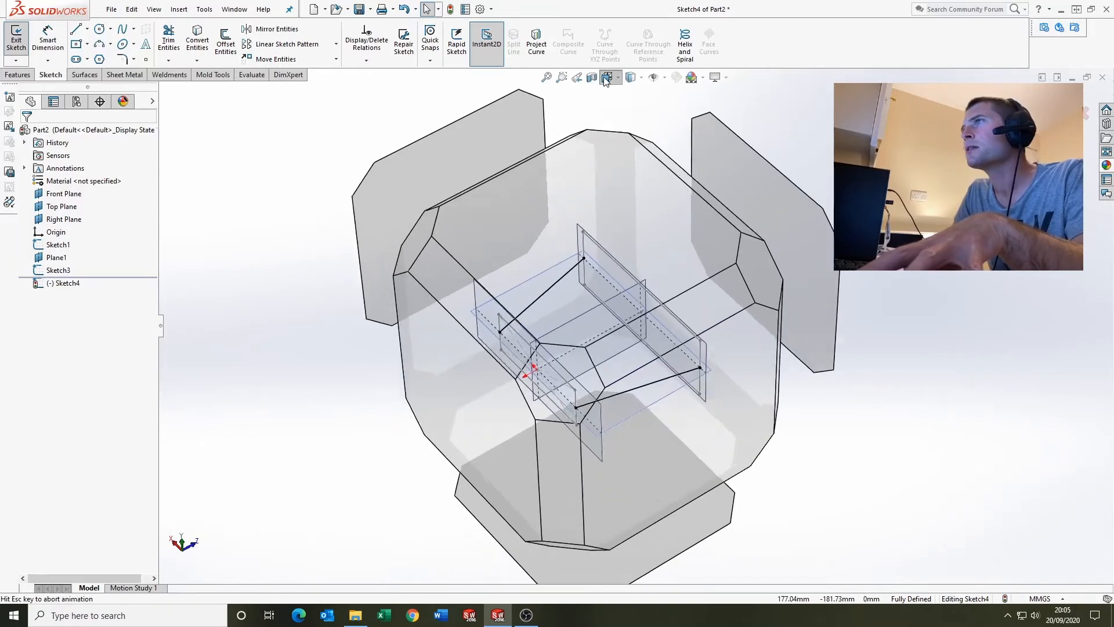
left_click(632, 214)
scroll(705, 203, "up", 1)
scroll(720, 191, "down", 3)
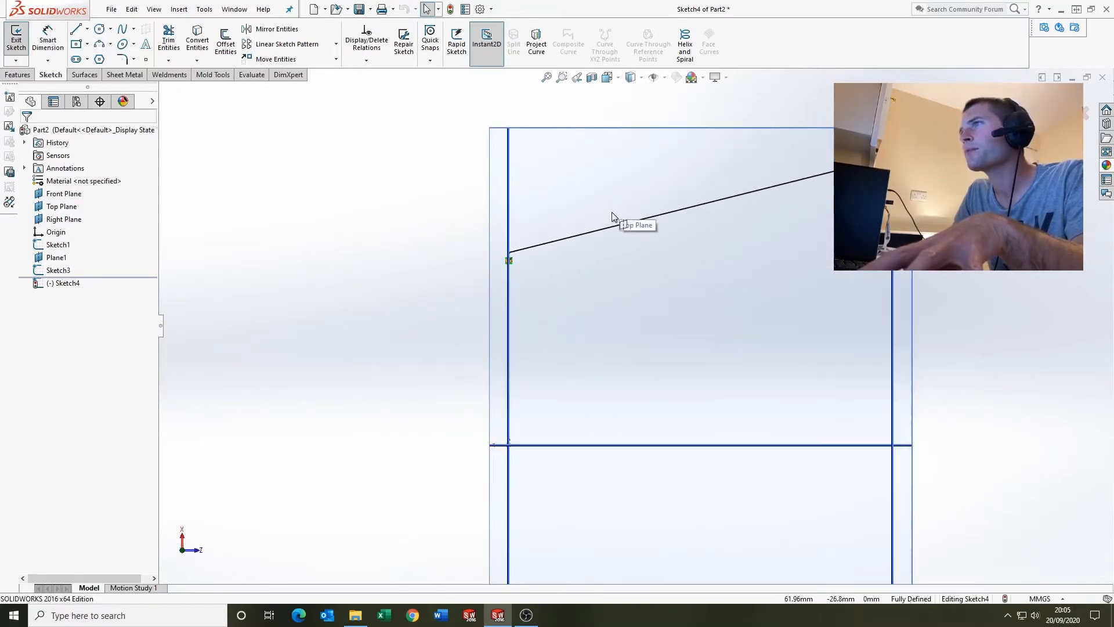
left_click(614, 228)
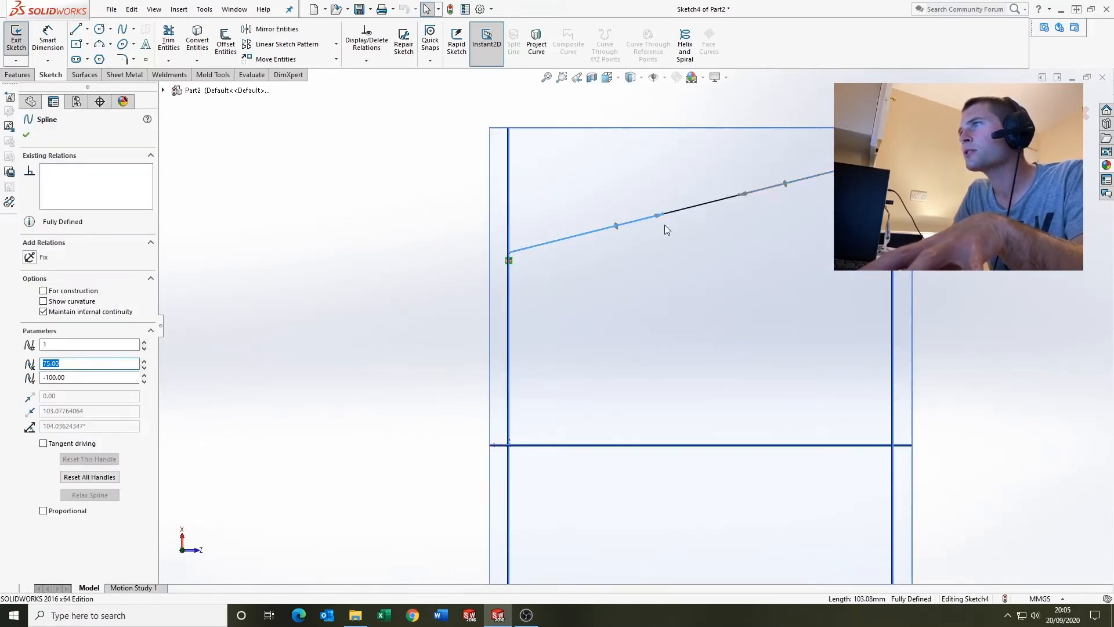
left_click_drag(667, 229, 673, 267)
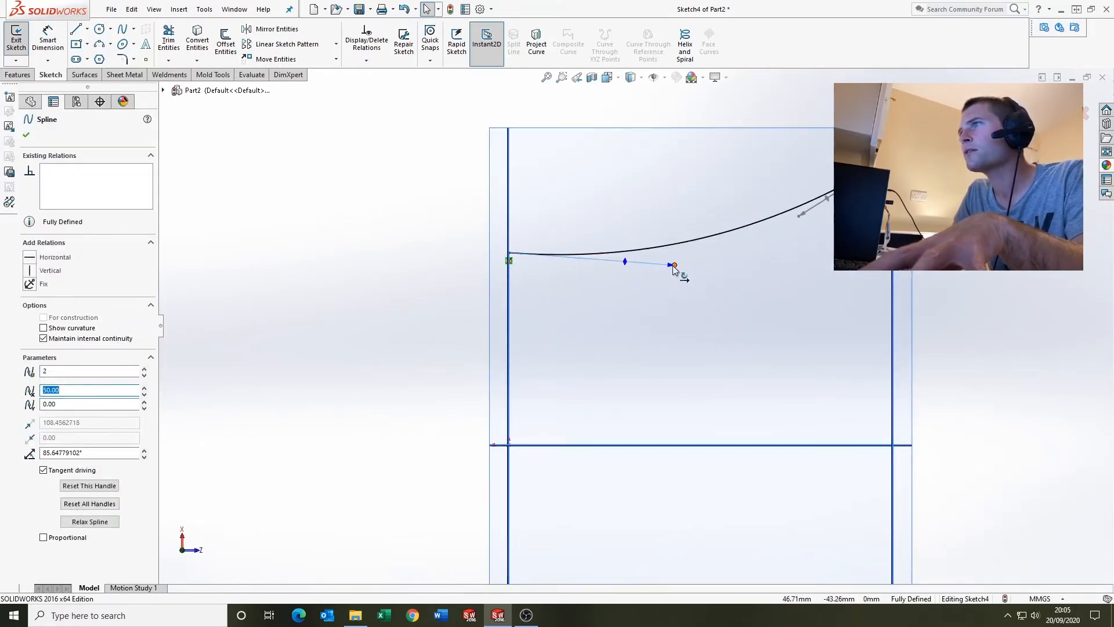
left_click(509, 231, "ctrl")
left_click(30, 337)
left_click(314, 216)
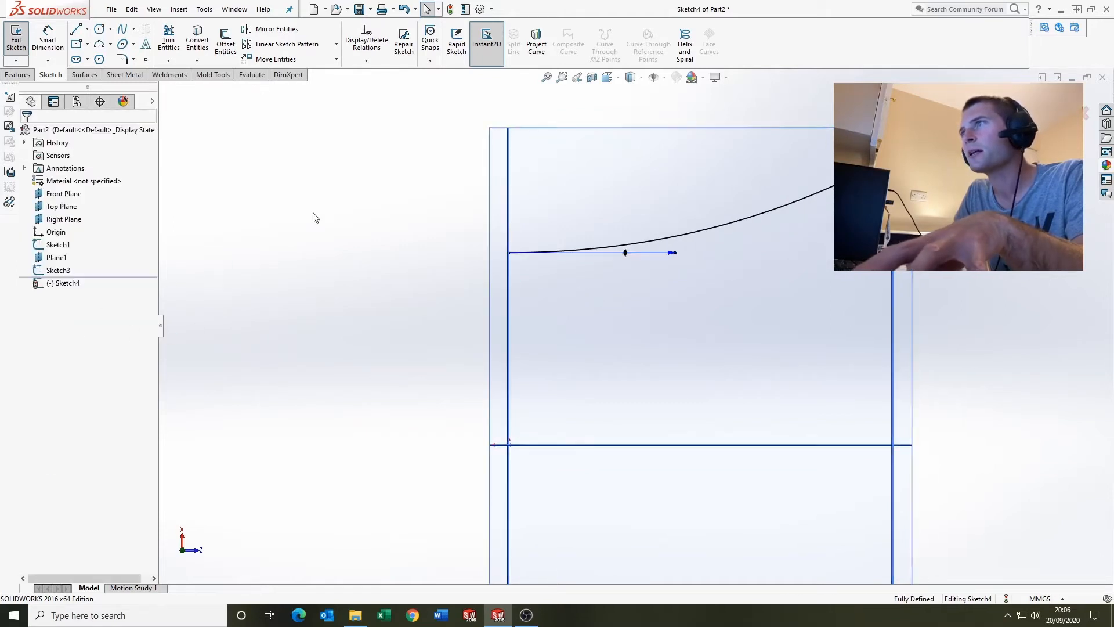
Step: Swing the same spline's rear tangent handle outward and make it perpendicular to the offset-plane rectangle's edge, giving an S-curve
scroll(870, 198, "up", 1)
scroll(890, 192, "down", 1)
left_click(831, 191)
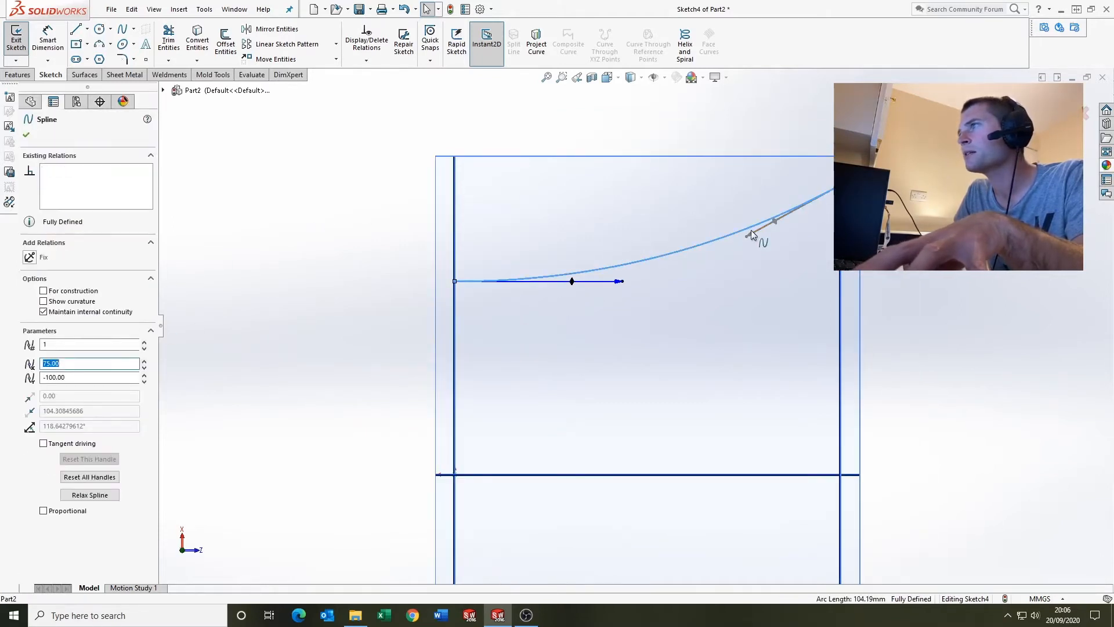
left_click_drag(749, 235, 695, 181)
left_click(841, 475, "ctrl")
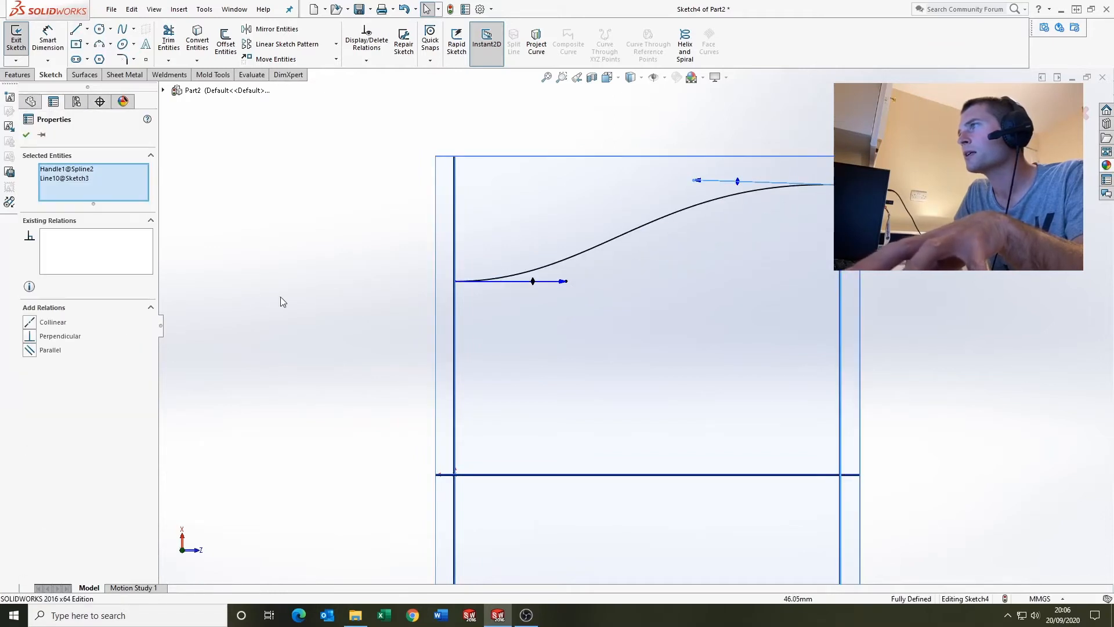
left_click(40, 339)
left_click(408, 215)
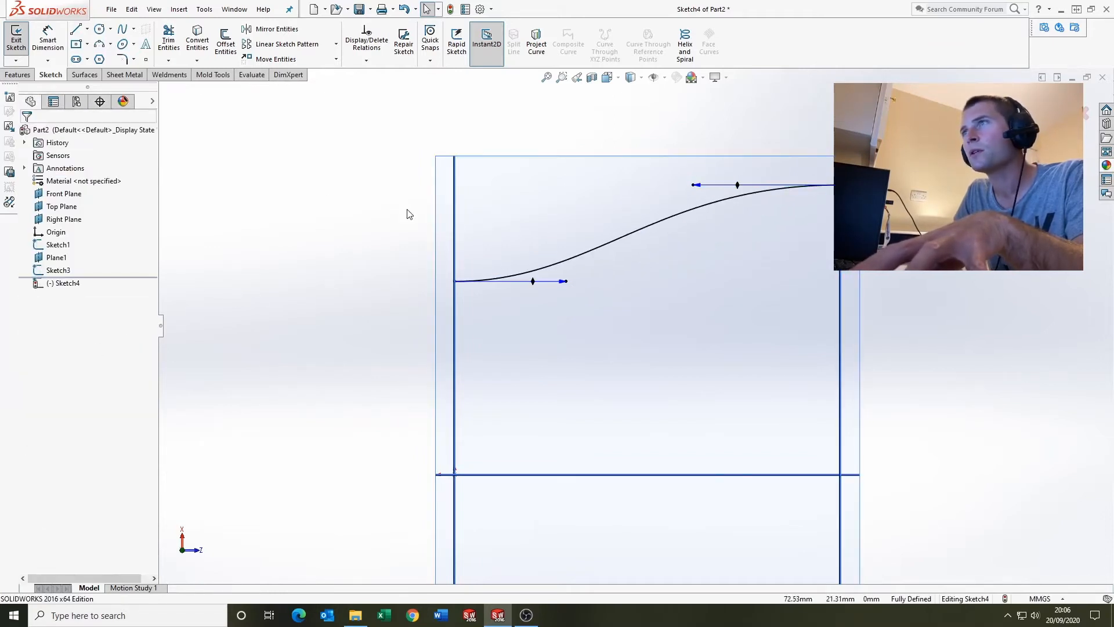
Step: Bend the -X side spline with its front tangent handle and make that handle perpendicular to the Front Plane
scroll(559, 374, "up", 3)
scroll(518, 427, "down", 2)
left_click(580, 410)
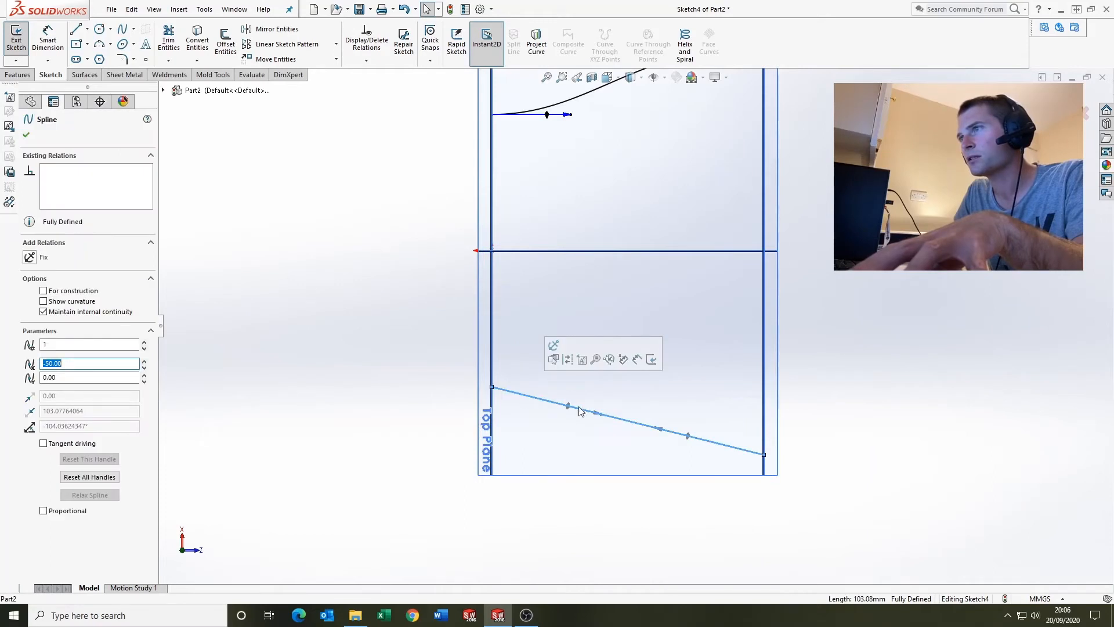
left_click_drag(601, 414, 600, 375)
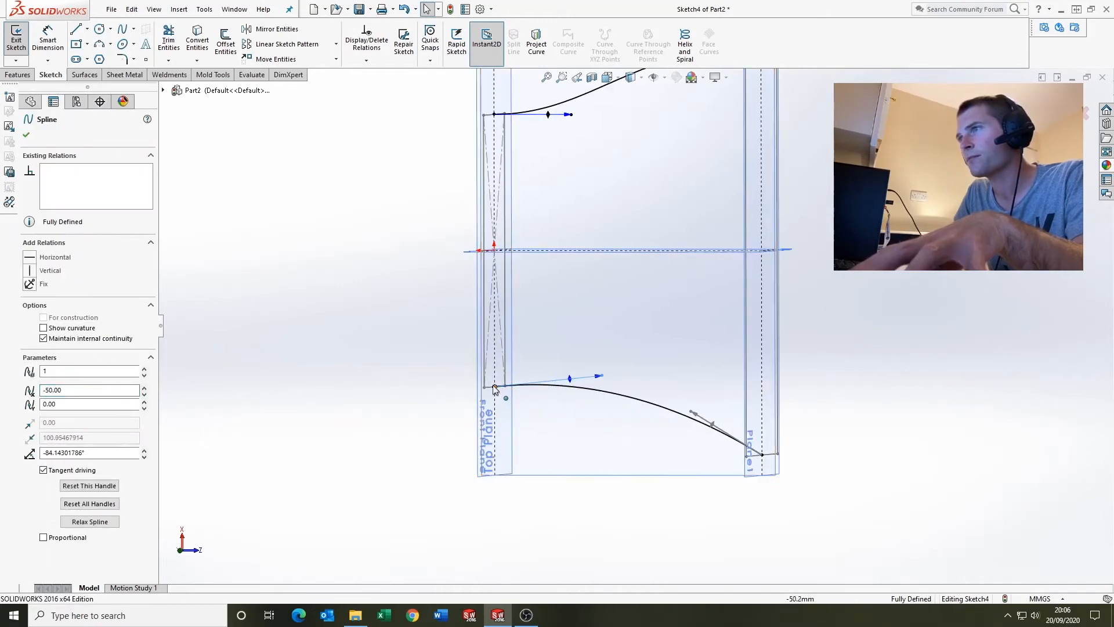
left_click(481, 389, "ctrl")
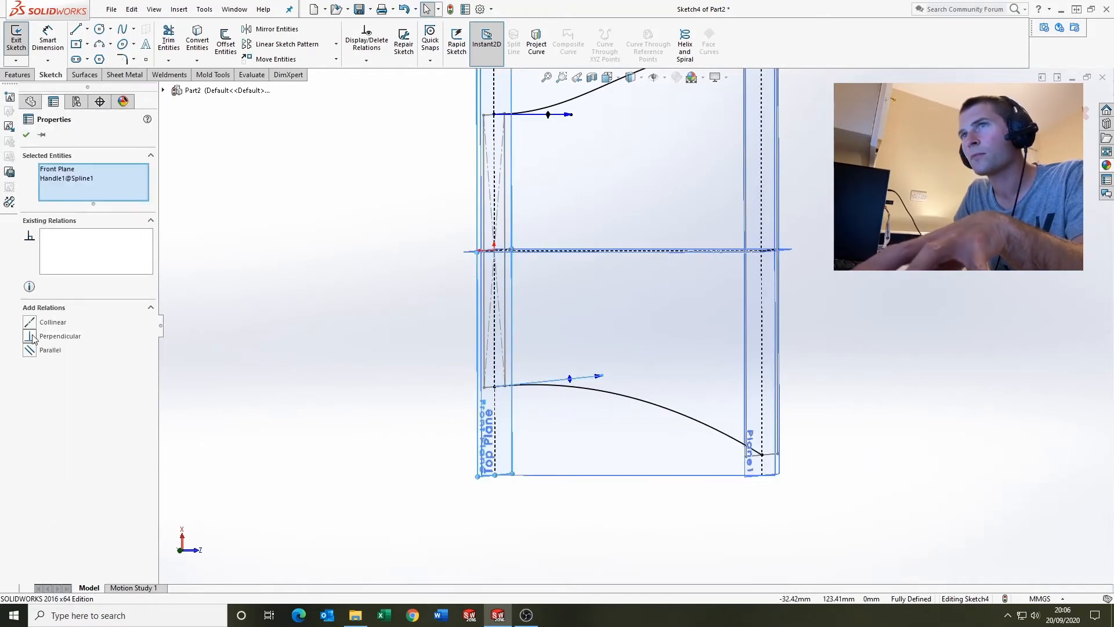
left_click(33, 339)
left_click(376, 413)
Step: Swing the -X side spline's rear tangent handle outward into an S-curve and make it perpendicular to the offset plane
middle_click_drag(376, 413, 557, 429)
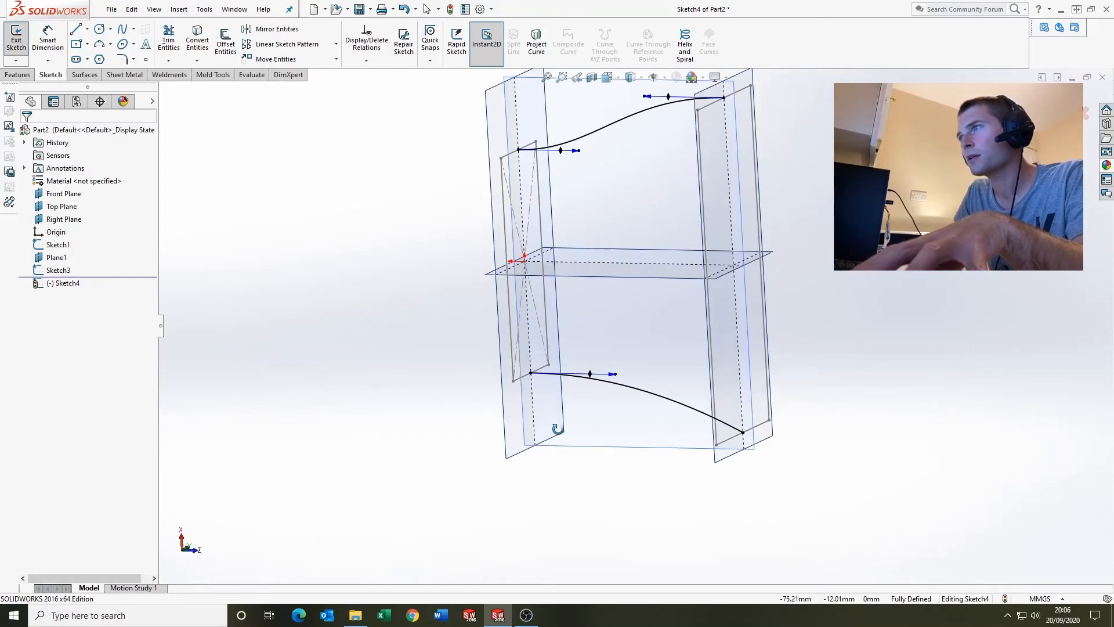
left_click(730, 428)
left_click_drag(686, 400, 672, 443)
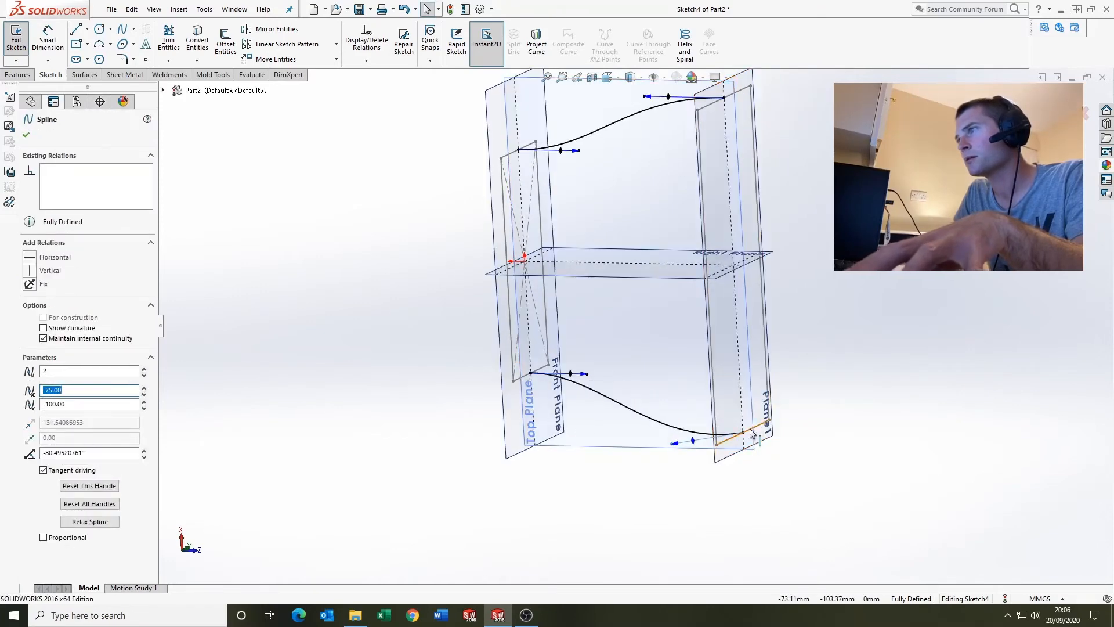
left_click(758, 444, "ctrl")
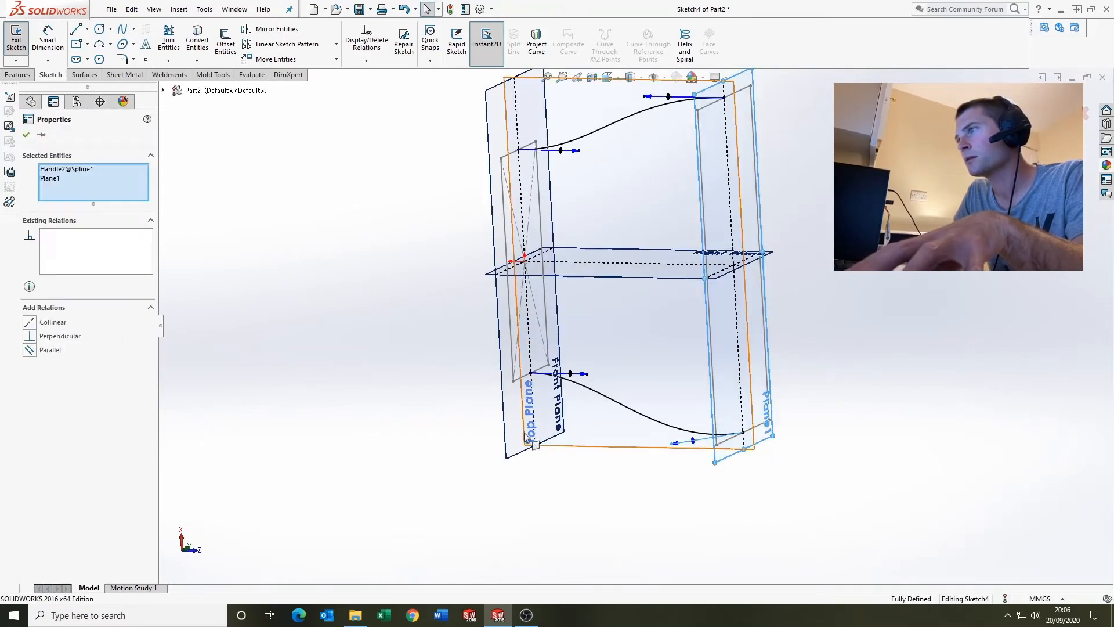
left_click(29, 337)
left_click(344, 358)
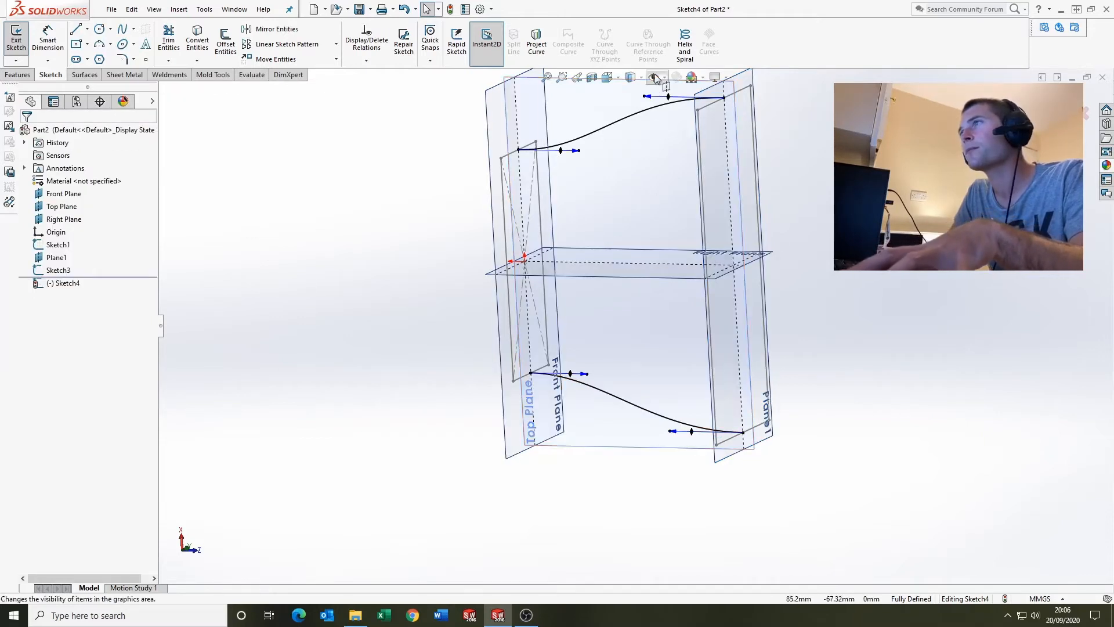
Step: Dimension the front and rear tangent handles of the -X side spline at 150 mm each
key("ctrl+5")
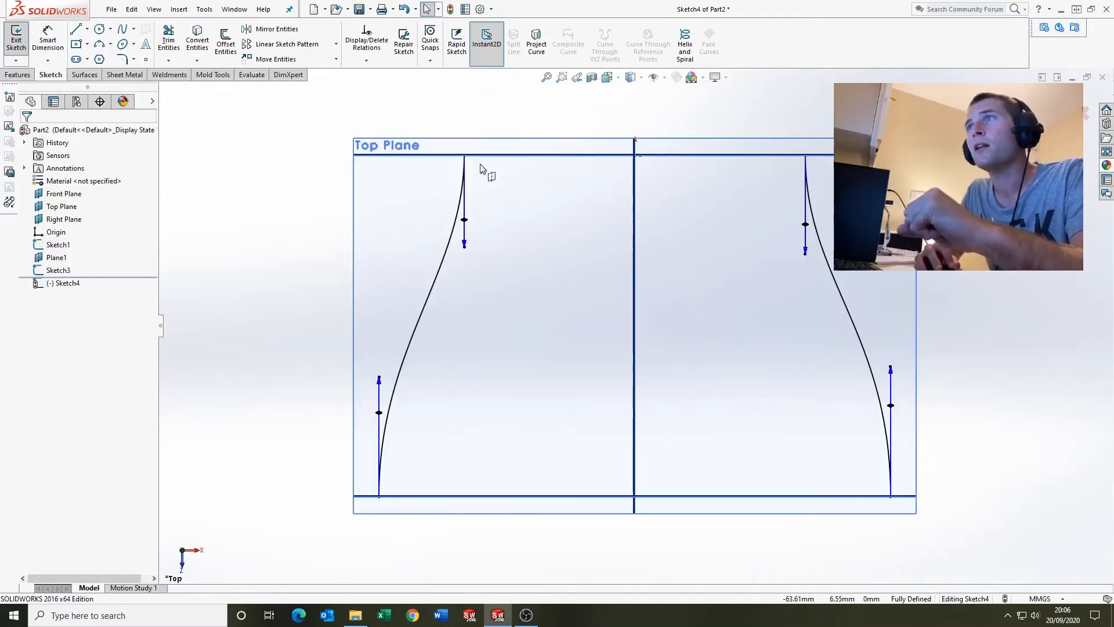
left_click(47, 38)
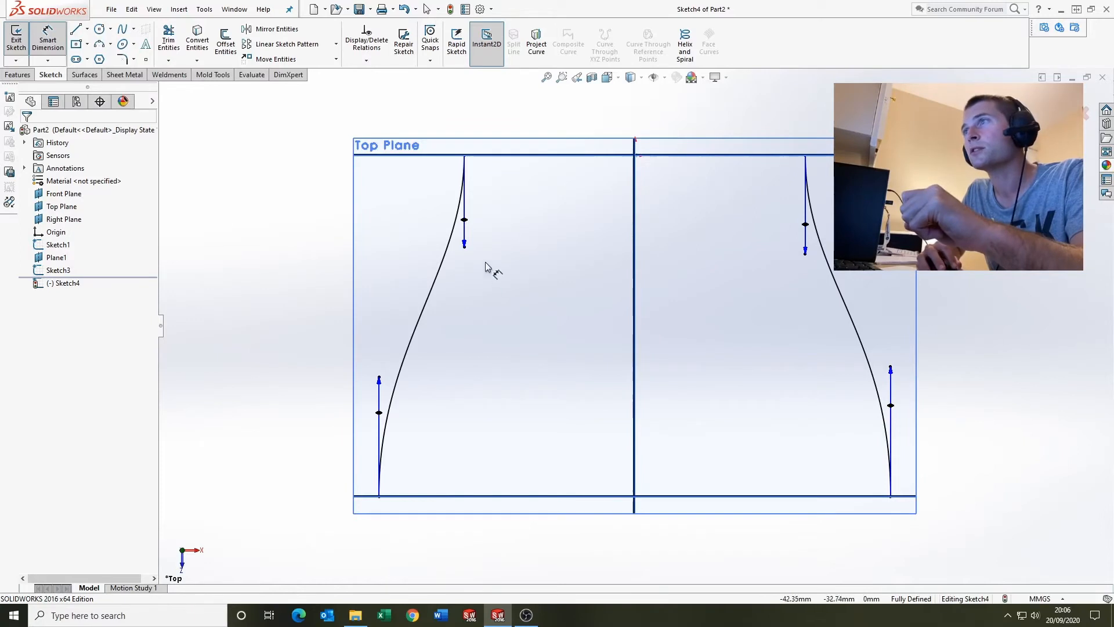
left_click(464, 247)
left_click(525, 261)
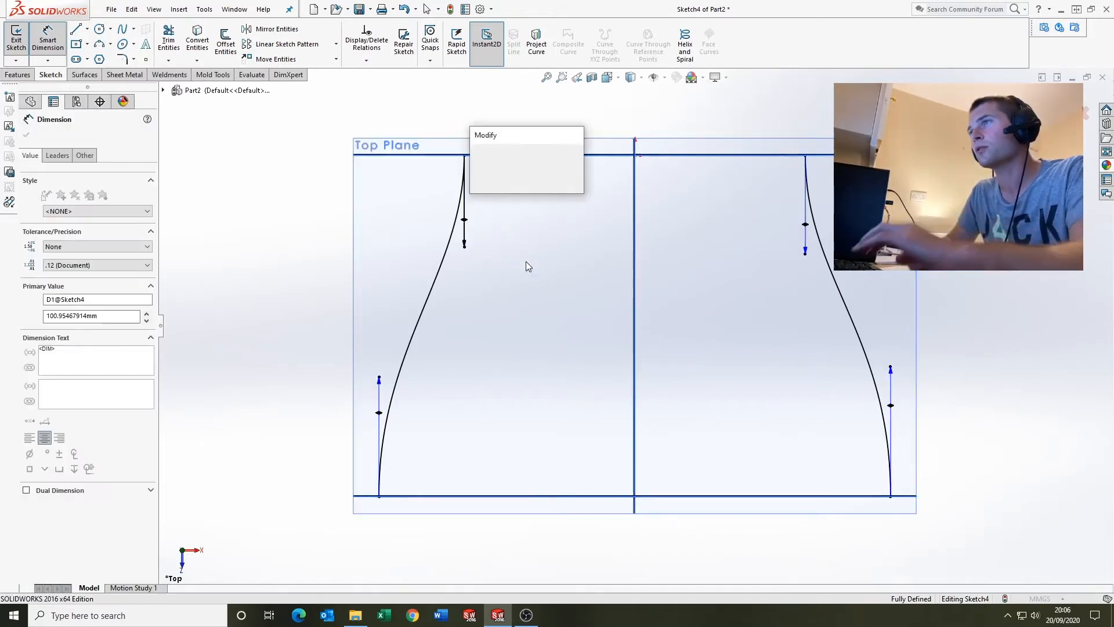
key("Return")
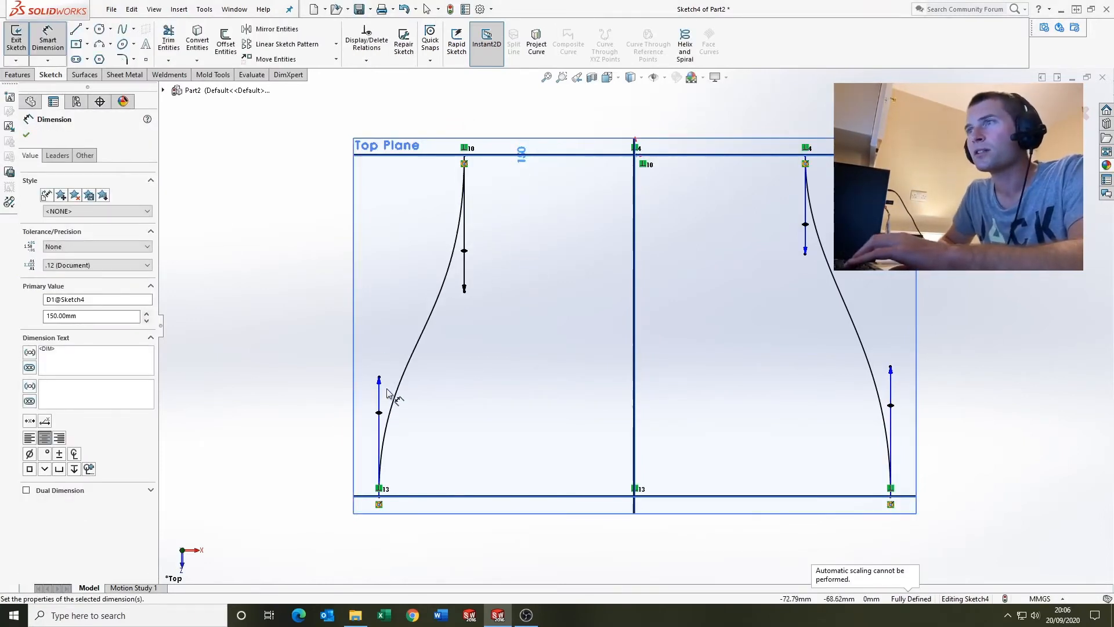
left_click(379, 381)
left_click(284, 334)
type("150")
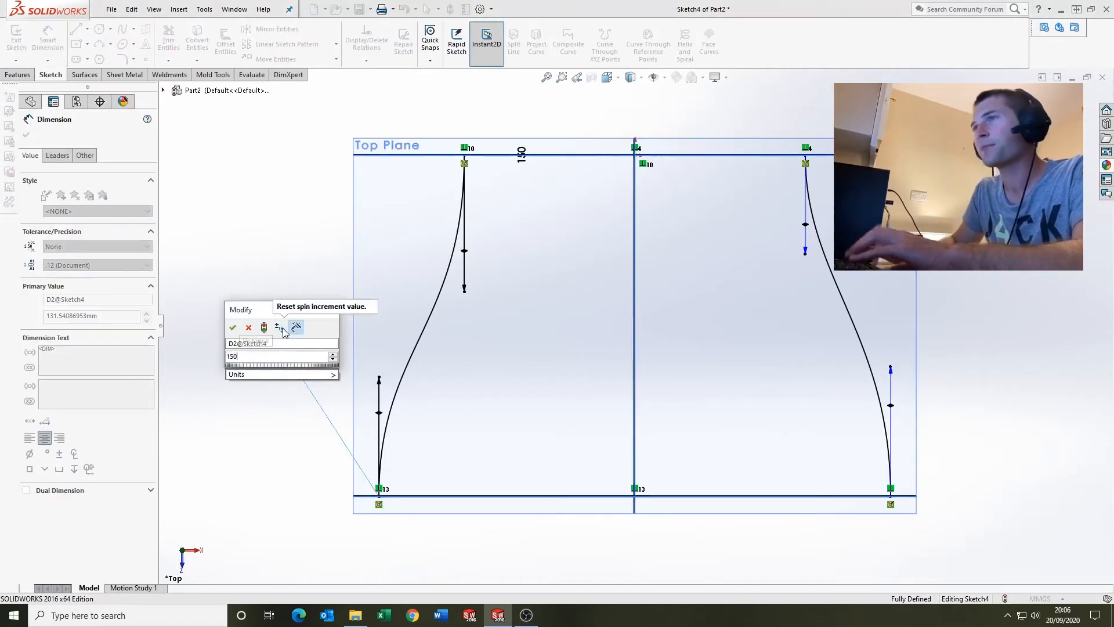
key("Return")
Step: Dimension the front and rear tangent handles of the +X side spline at 150 mm each and exit the sketch
left_click(807, 250)
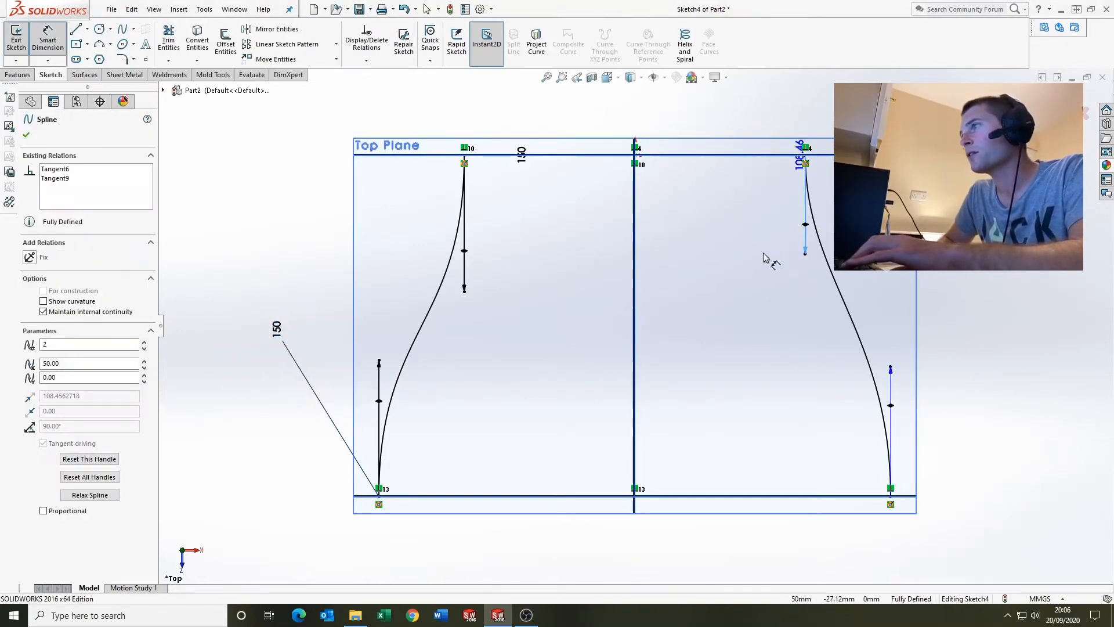
left_click(754, 259)
key("Return")
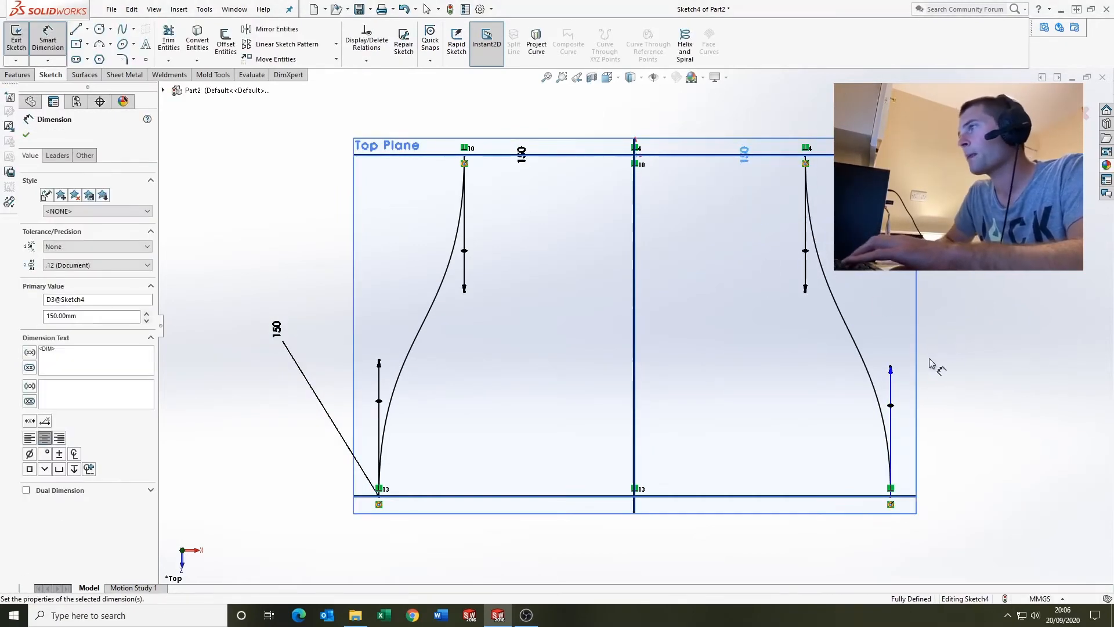
left_click(891, 371)
left_click(1017, 359)
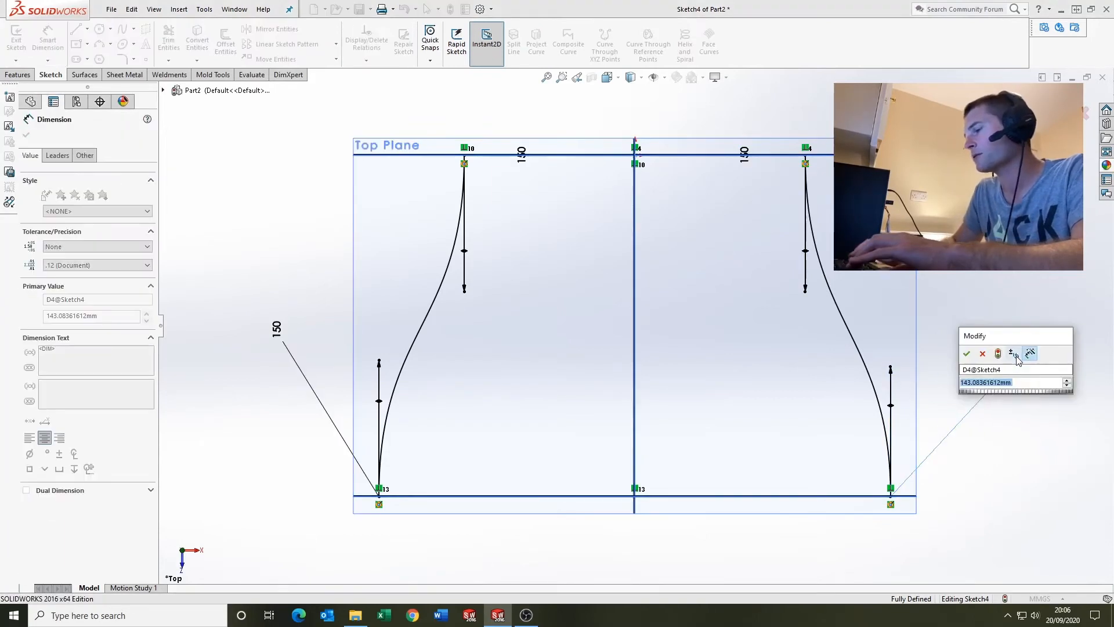
type("150")
key("Return")
scroll(607, 245, "up", 2)
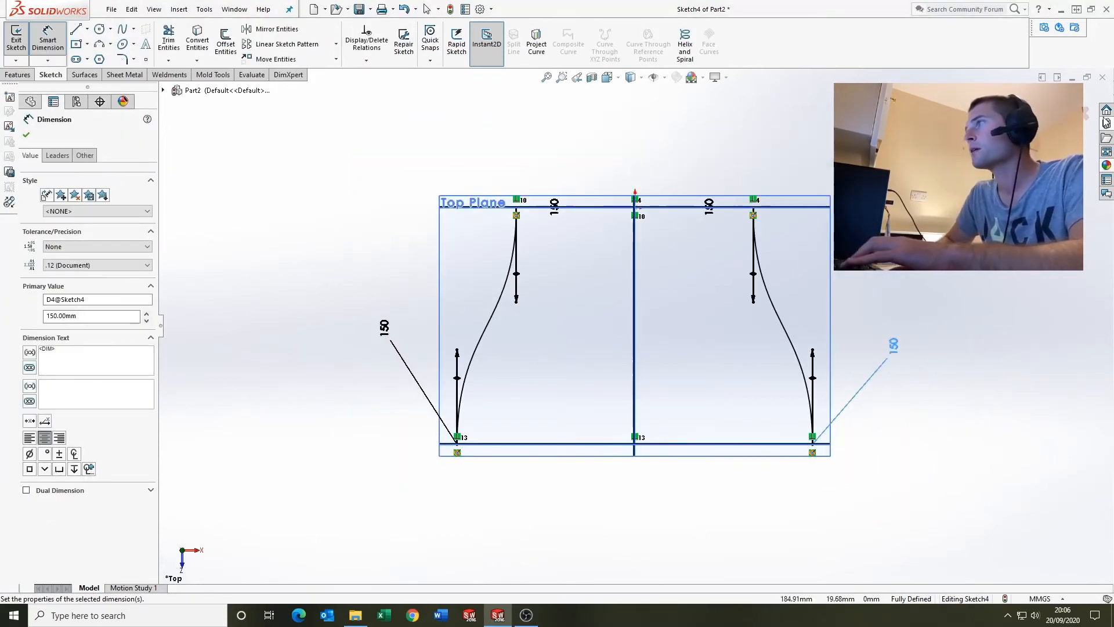
left_click(1074, 96)
Step: Start a Boundary Boss/Base with the Front Plane rectangle and the offset-plane rectangle as Direction 1 profiles
mouse_move(656, 414)
middle_mouse_down()
mouse_move(714, 186)
mouse_move(834, 321)
mouse_move(876, 287)
middle_mouse_up()
left_click(877, 287)
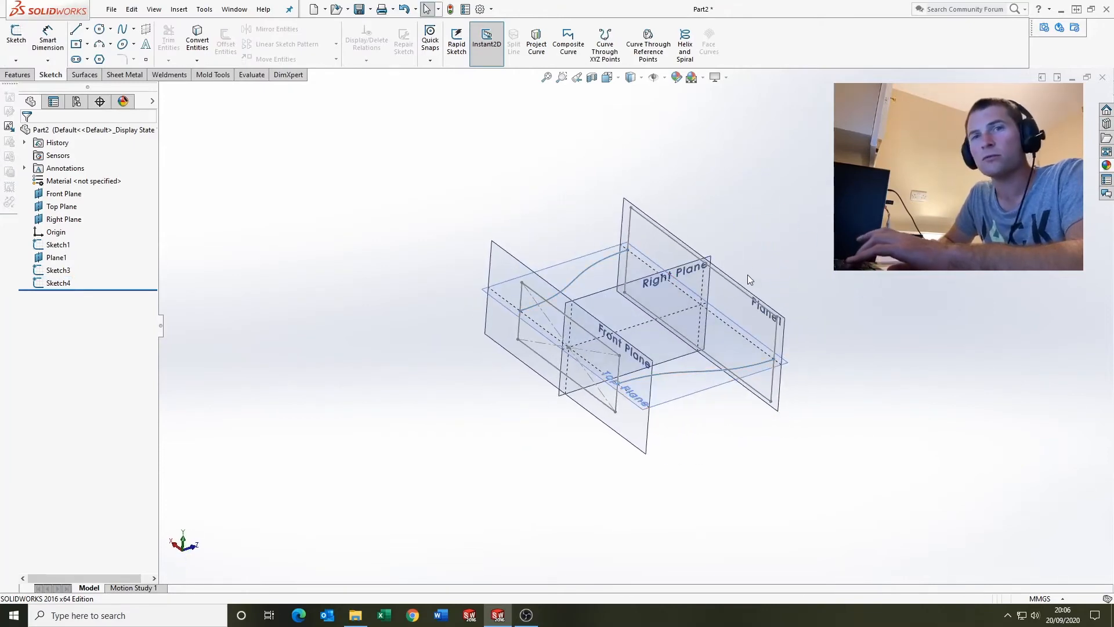
scroll(557, 204, "down", 1)
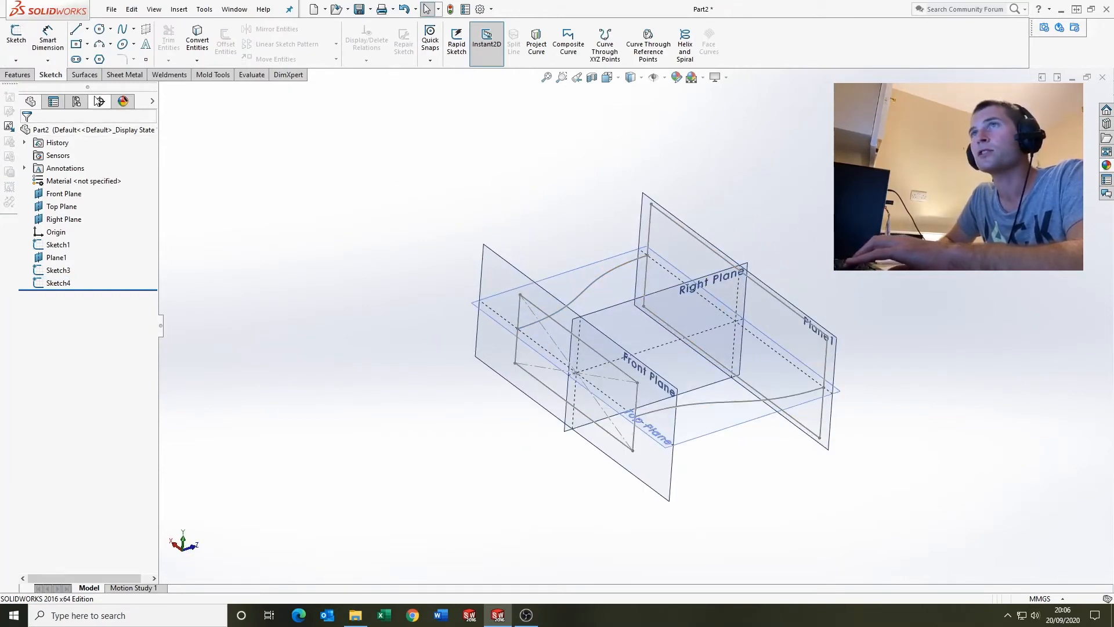
left_click(17, 75)
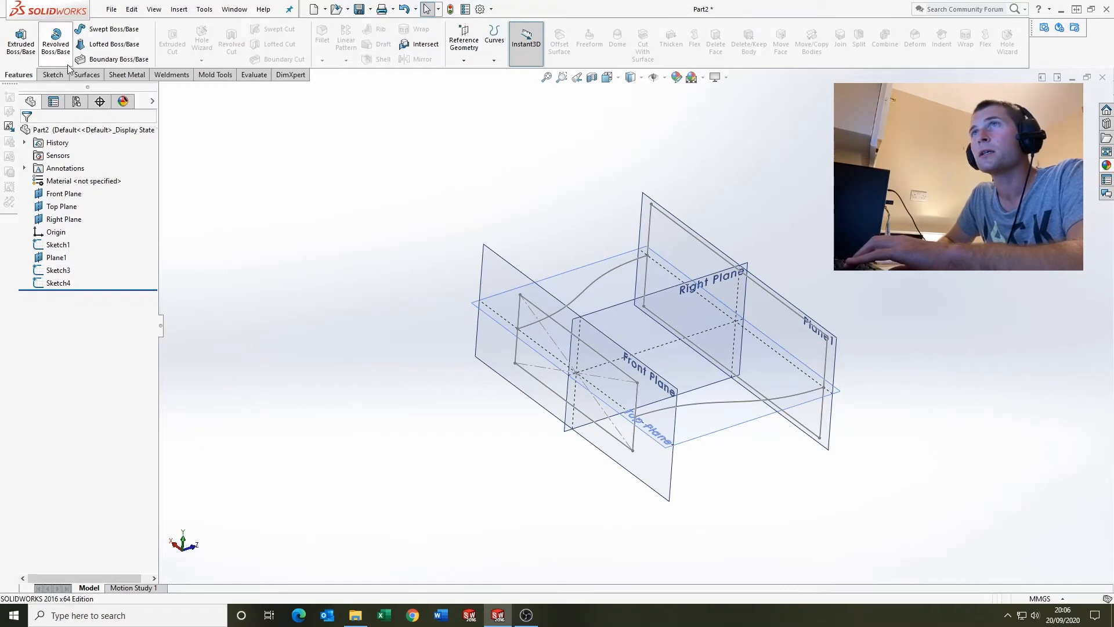
left_click(124, 61)
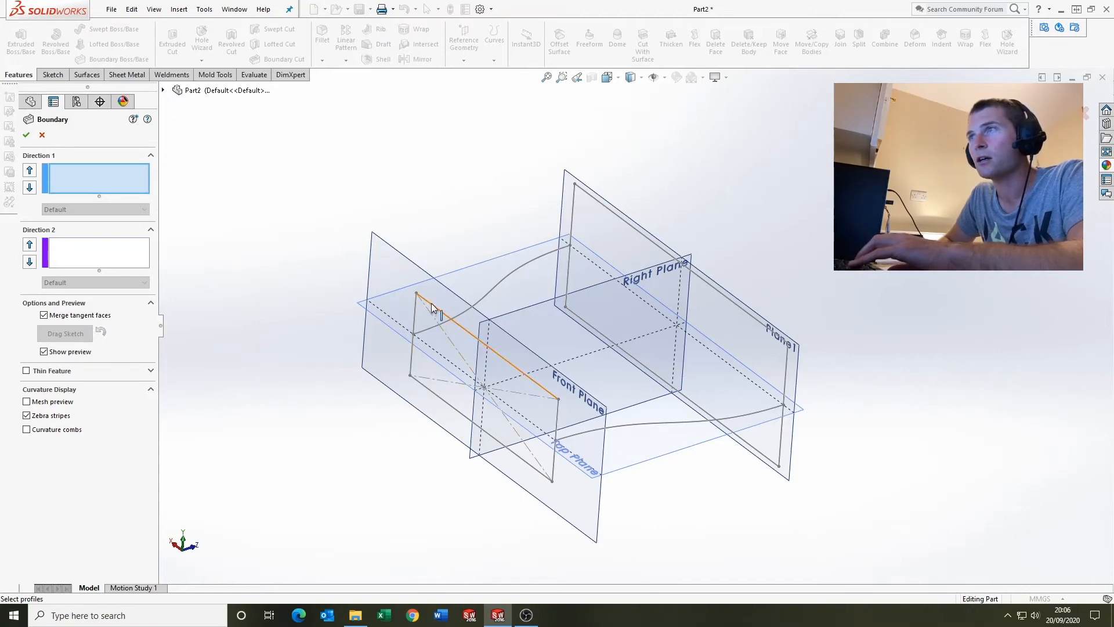
left_click(431, 307)
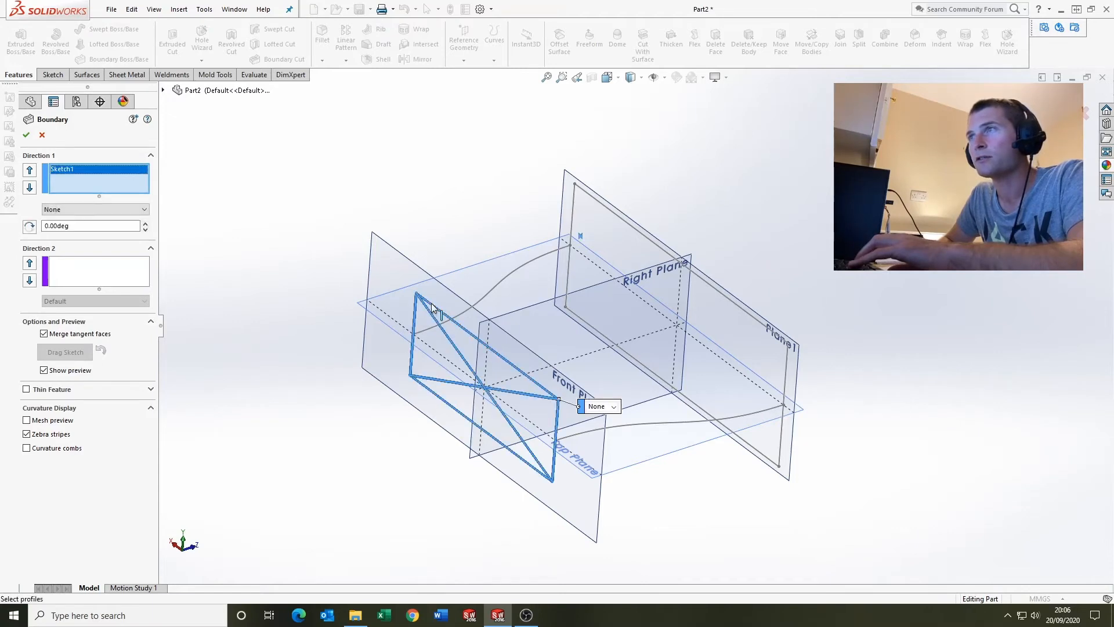
left_click(601, 208)
scroll(572, 329, "up", 2)
scroll(690, 360, "down", 2)
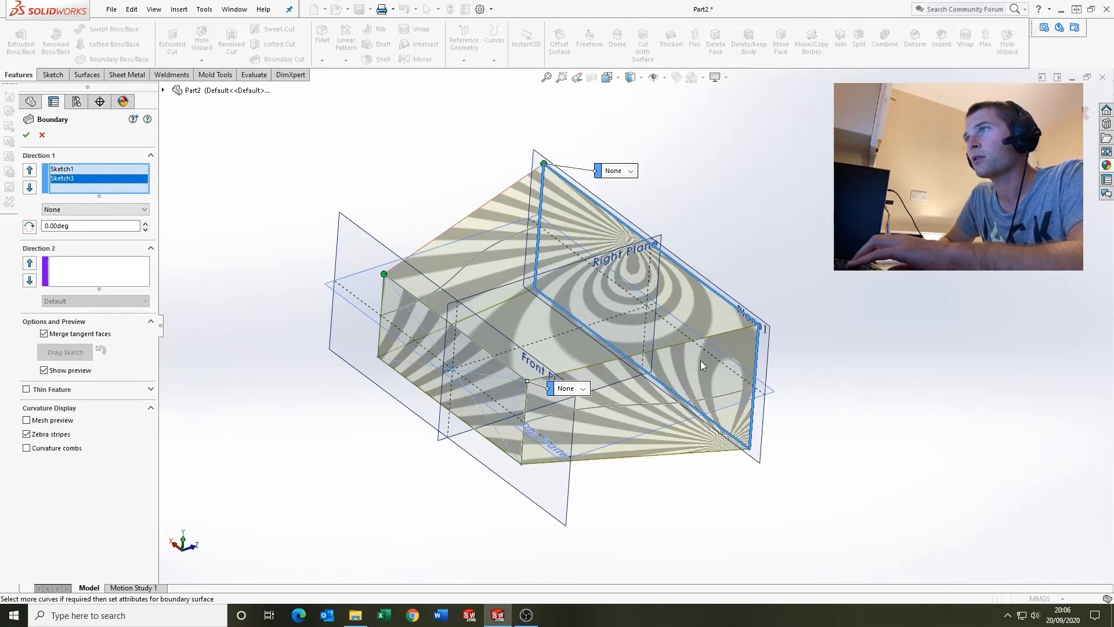
Step: Add only the +X side spline as an open group to the boundary's Direction 2 curves
scroll(785, 301, "up", 2)
scroll(785, 301, "down", 2)
left_click(89, 270)
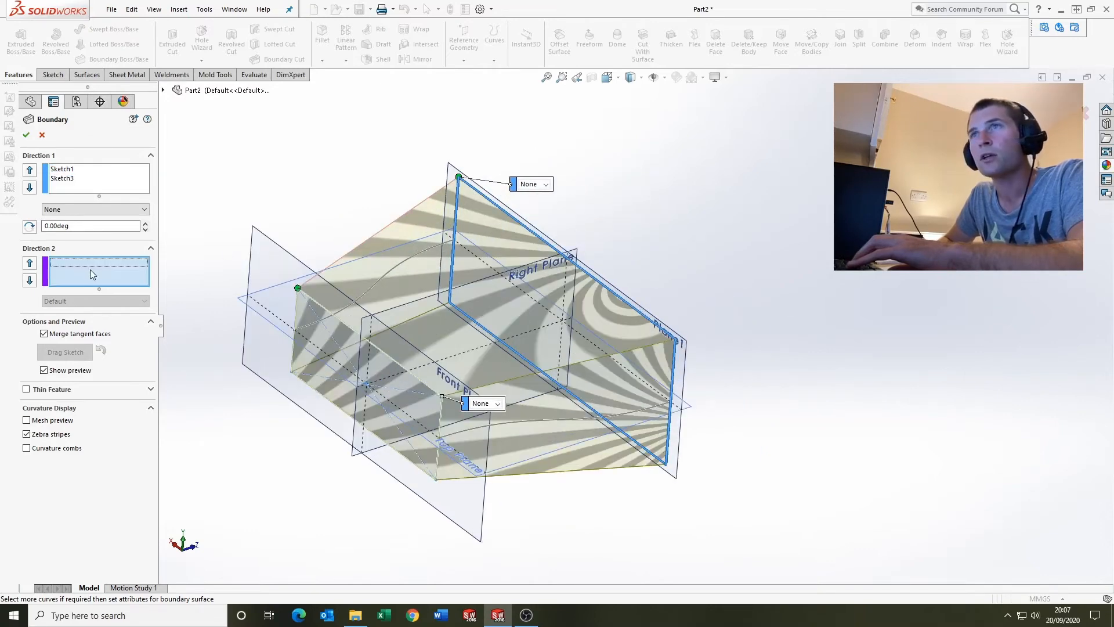
right_click(356, 193)
left_click(366, 218)
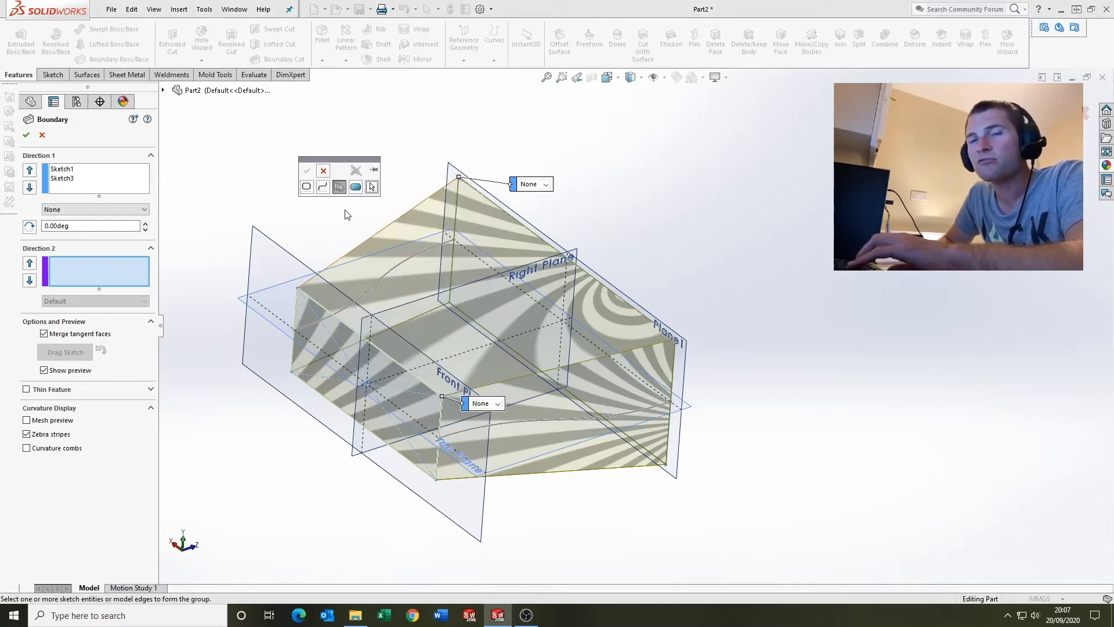
left_click(417, 254)
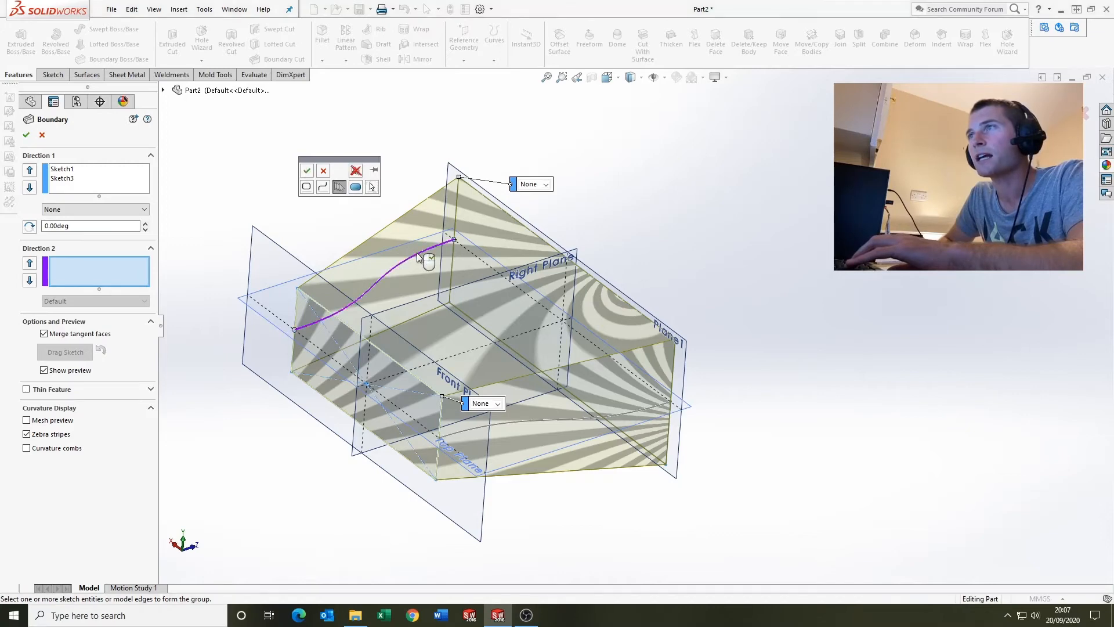
left_click(307, 172)
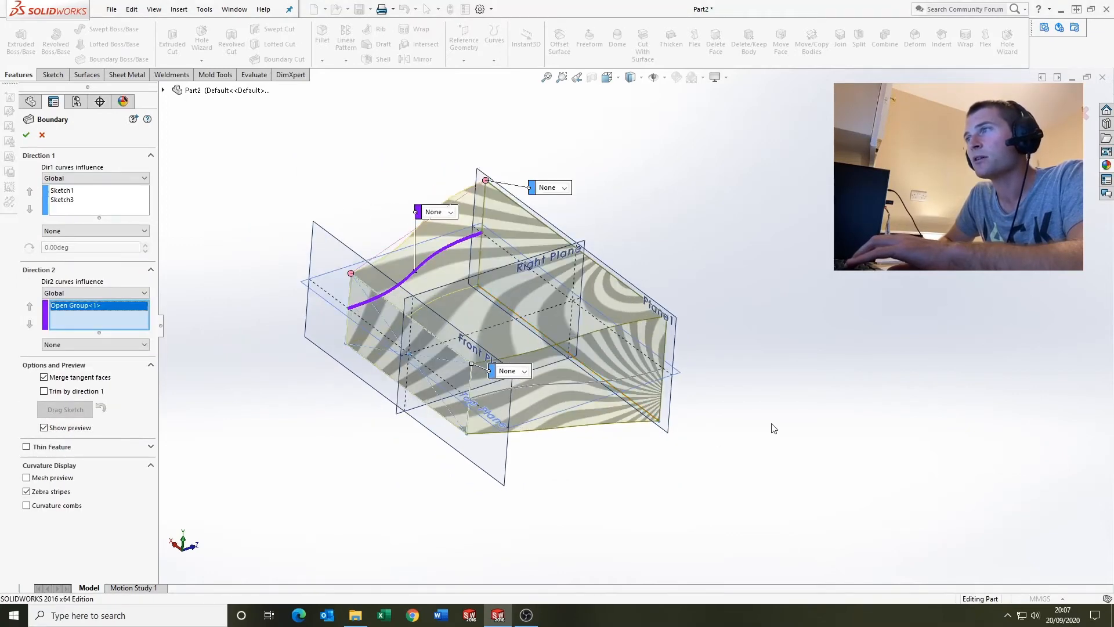
Step: Add the -X side spline as a second open group in Direction 2 and accept the boundary body
right_click(774, 428)
left_click(826, 199)
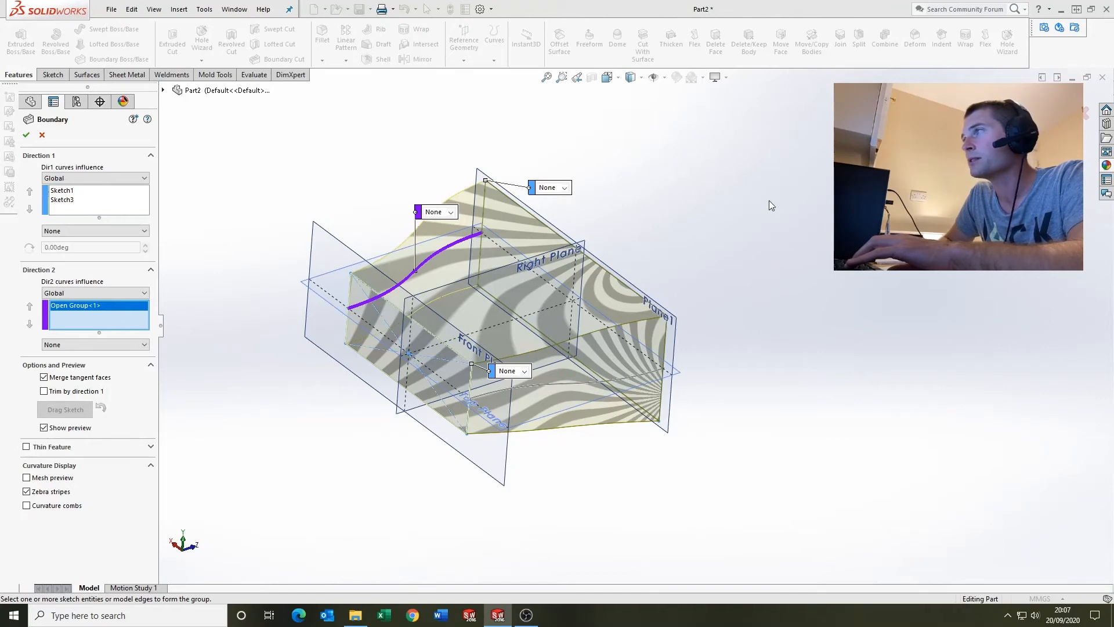
left_click(589, 383)
right_click(588, 382)
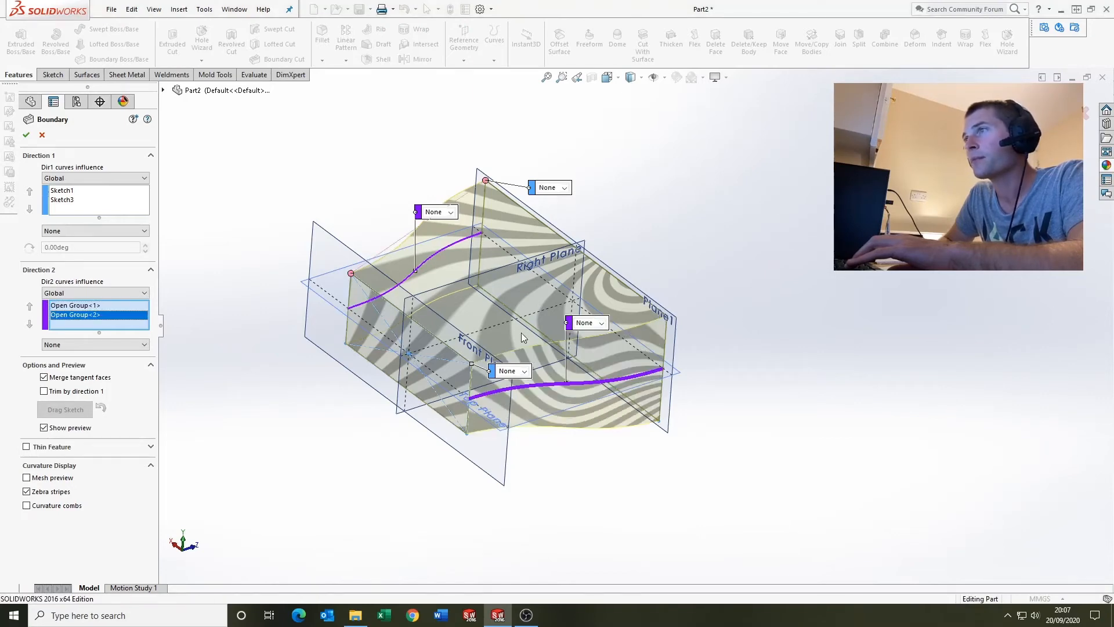
middle_click_drag(434, 236, 415, 197)
left_click(26, 134)
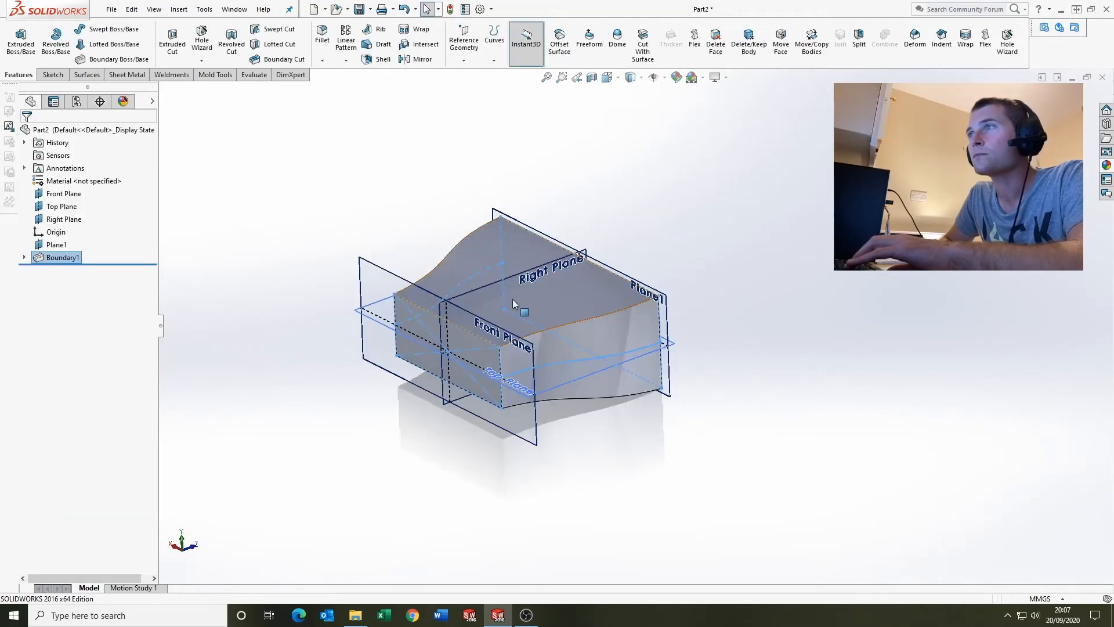
Step: Start a full round fillet with the curved -X side face as side face set 1 and the upper face as centre face set
mouse_move(513, 298)
middle_mouse_down()
mouse_move(574, 225)
mouse_move(570, 351)
mouse_move(612, 452)
mouse_move(530, 391)
mouse_move(404, 350)
mouse_move(684, 472)
mouse_move(518, 394)
mouse_move(406, 364)
mouse_move(477, 393)
mouse_move(590, 304)
mouse_move(611, 352)
middle_mouse_up()
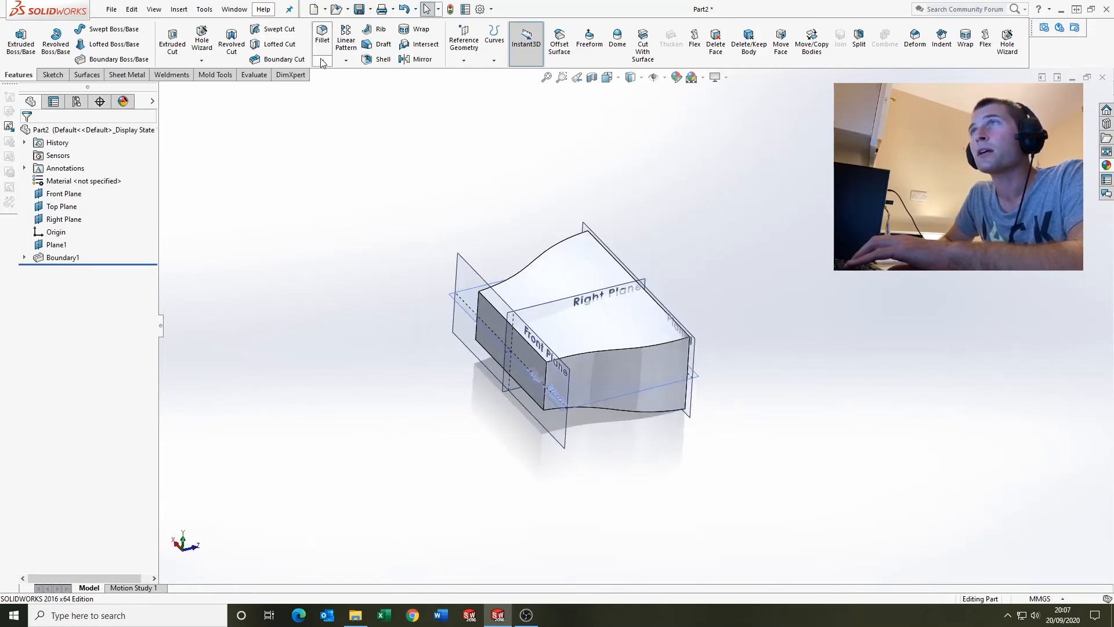
left_click(323, 36)
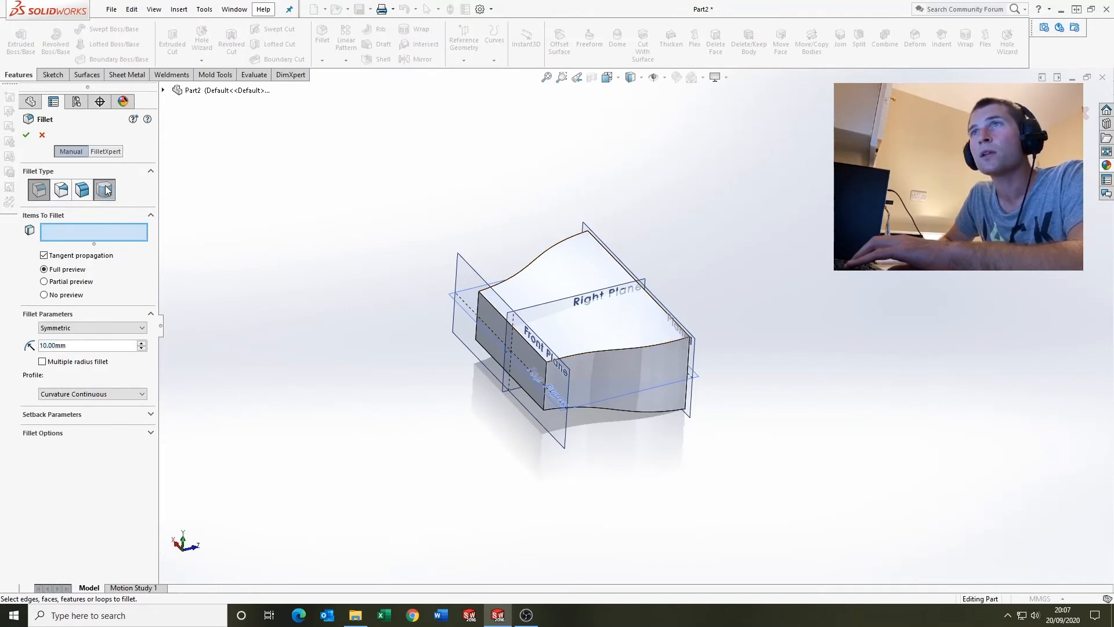
left_click(105, 190)
middle_click_drag(522, 360, 642, 340)
left_click(642, 340)
left_click(98, 264)
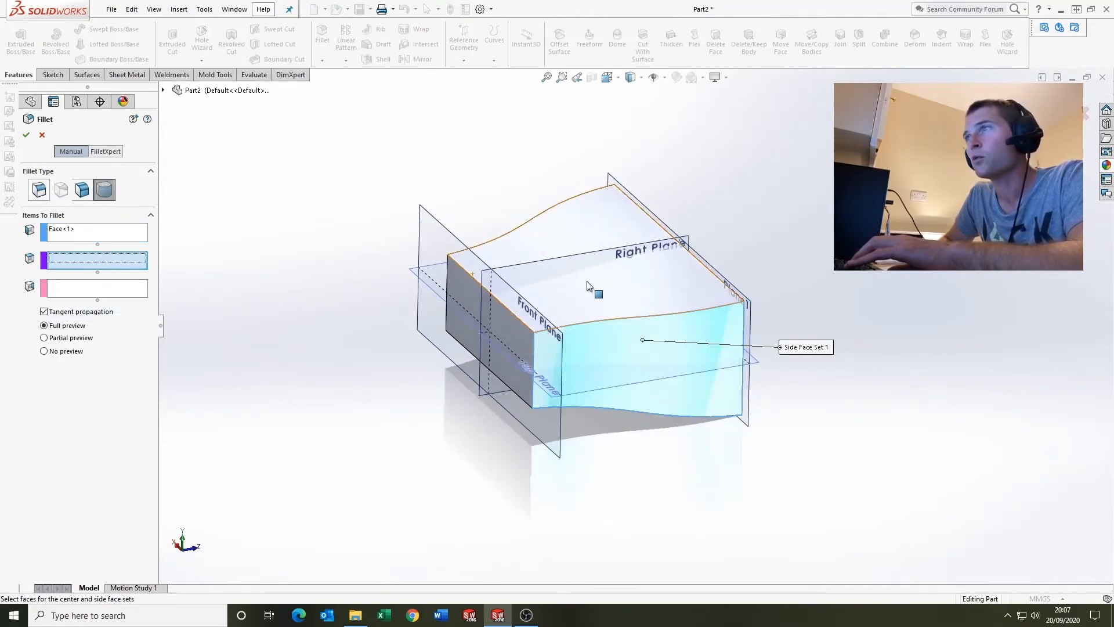
left_click(592, 290)
Step: Try the underside face as the fillet's side face set 2 and clear that selection
middle_click_drag(614, 398, 600, 211)
left_click(144, 292)
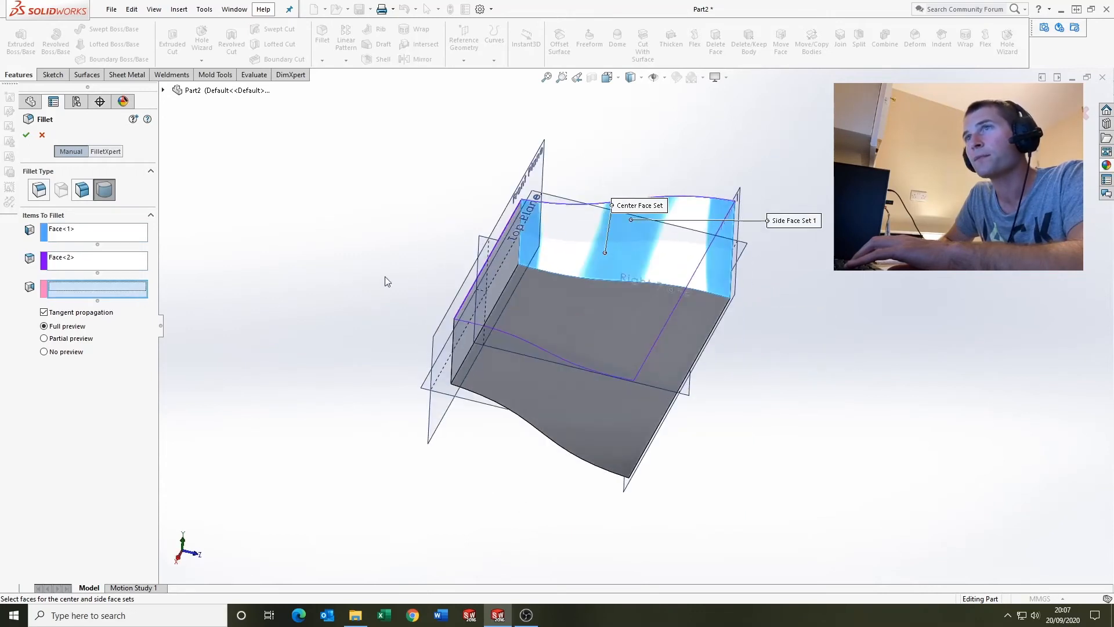
left_click(605, 302)
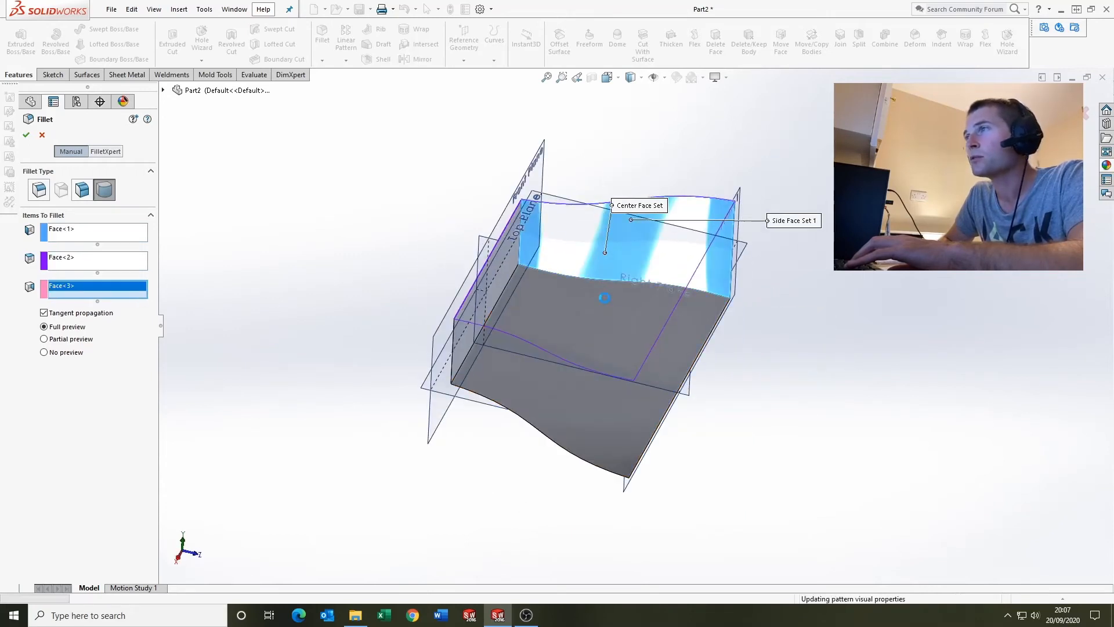
right_click(96, 290)
left_click(125, 296)
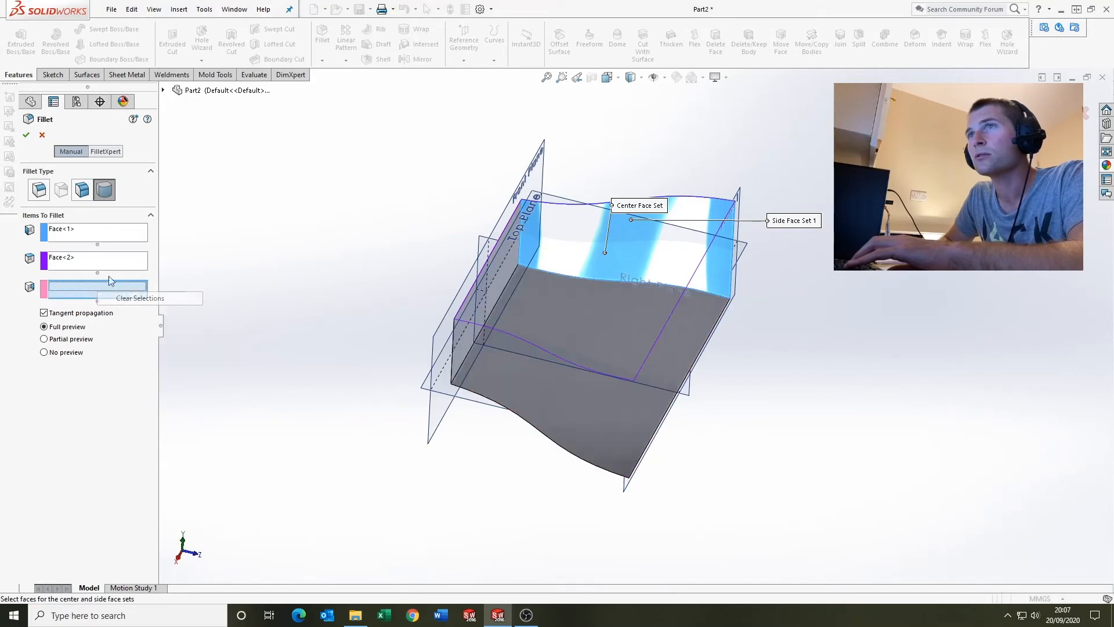
Step: Clear the fillet's centre face set and side face set 1 selections
right_click(96, 261)
left_click(127, 269)
right_click(106, 234)
left_click(131, 239)
Step: Create the full round fillet with the upper face as side set 1, curved -X side face as centre and underside as side set 2
middle_click_drag(684, 291, 599, 387)
left_click(645, 274)
left_click(122, 264)
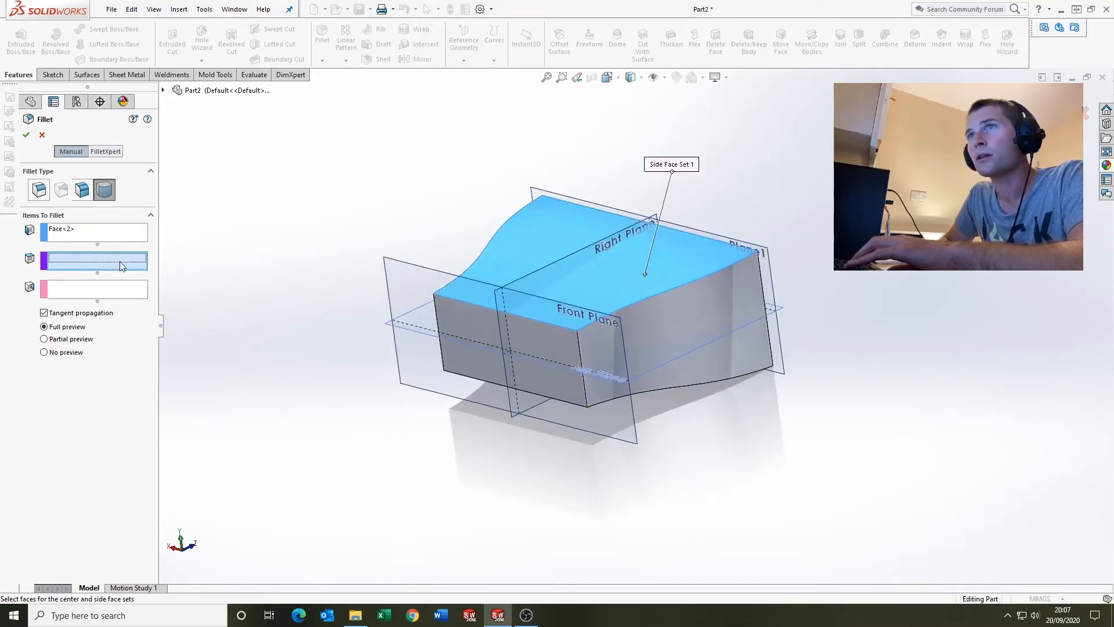
left_click(701, 346)
middle_click_drag(702, 347, 583, 395)
left_click(53, 293)
left_click(597, 290)
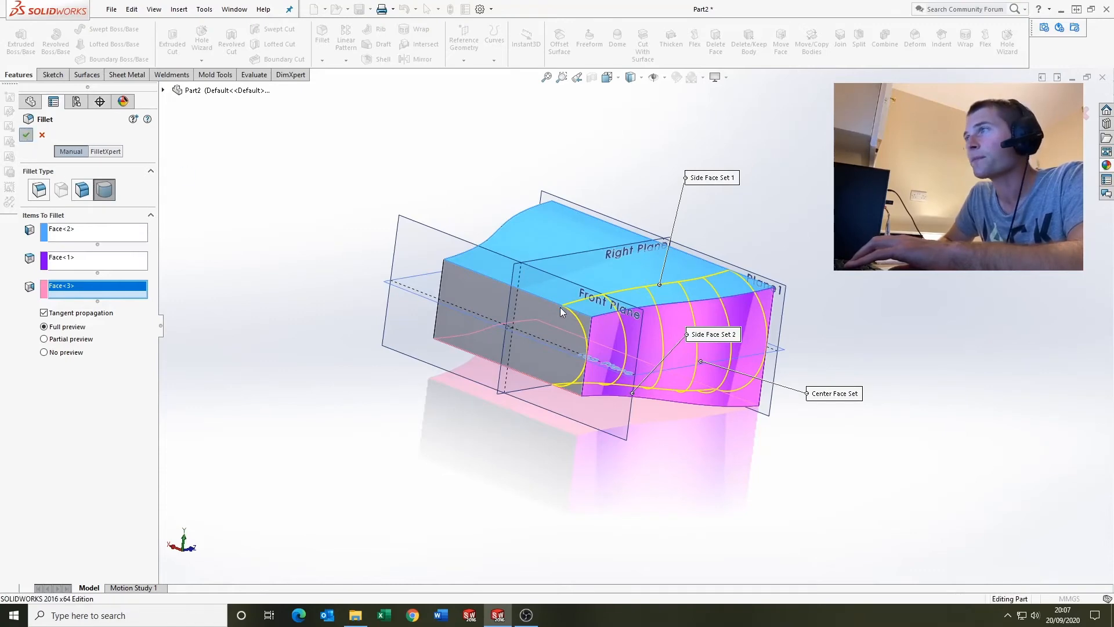
key("Return")
Step: Create a full round fillet on the curved +X side face, using the upper face and underside as its side face sets
middle_click_drag(543, 320, 647, 311)
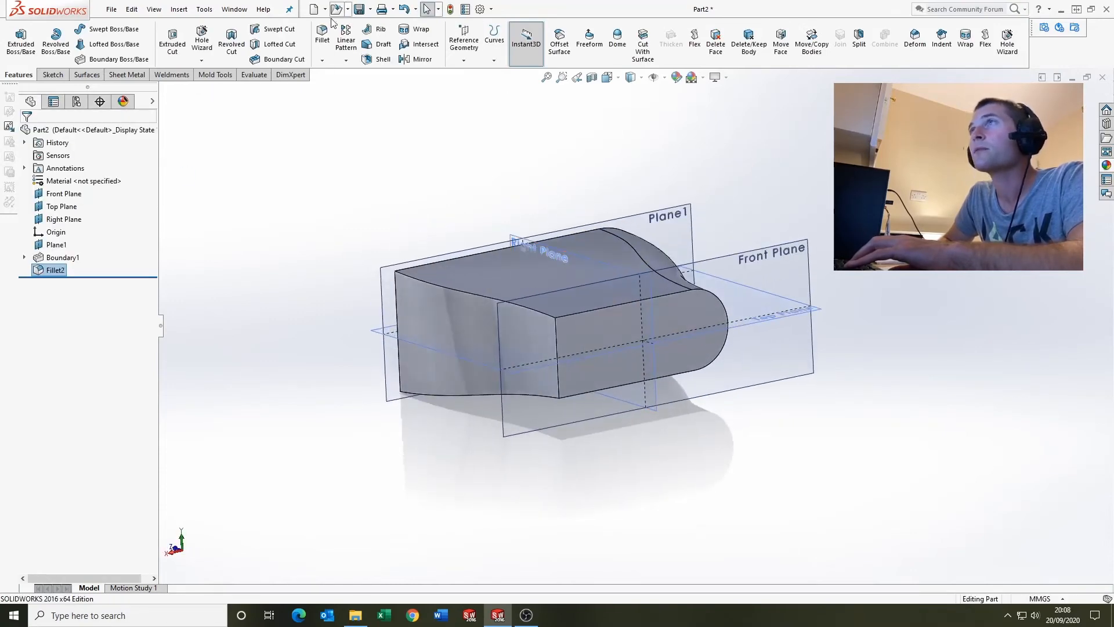
left_click(323, 36)
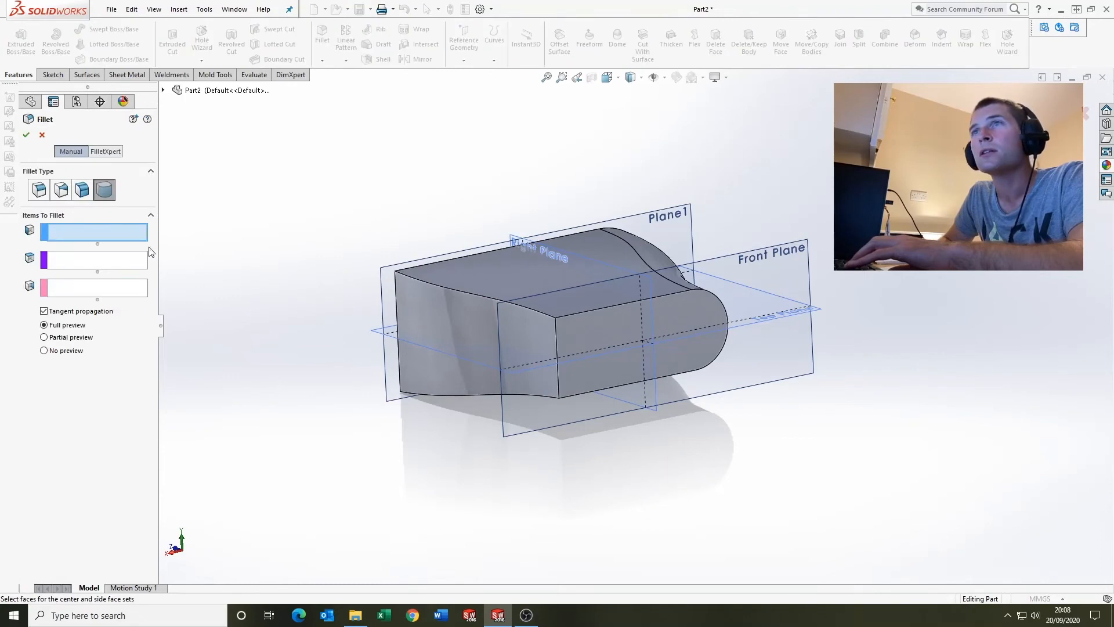
left_click(470, 276)
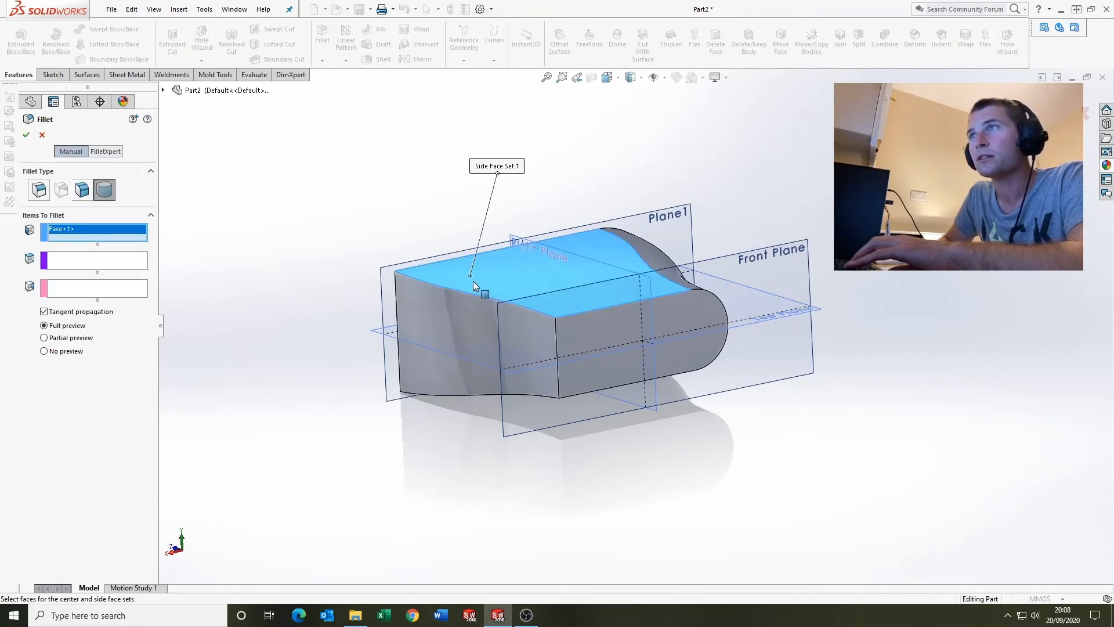
left_click(127, 265)
left_click(495, 314)
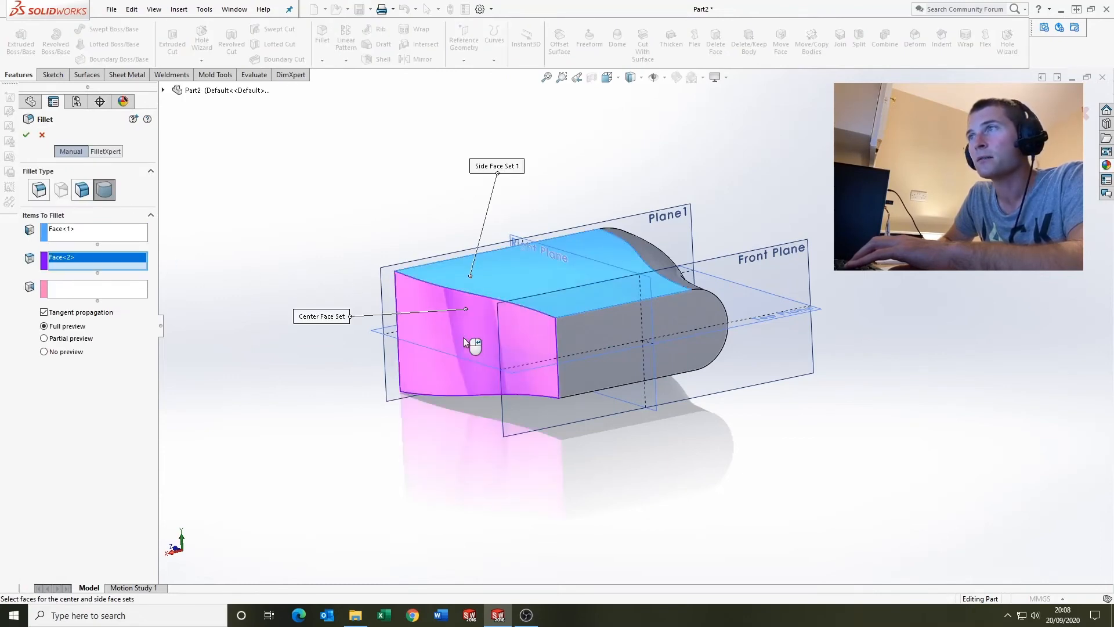
middle_click_drag(463, 337, 406, 273)
left_click(70, 292)
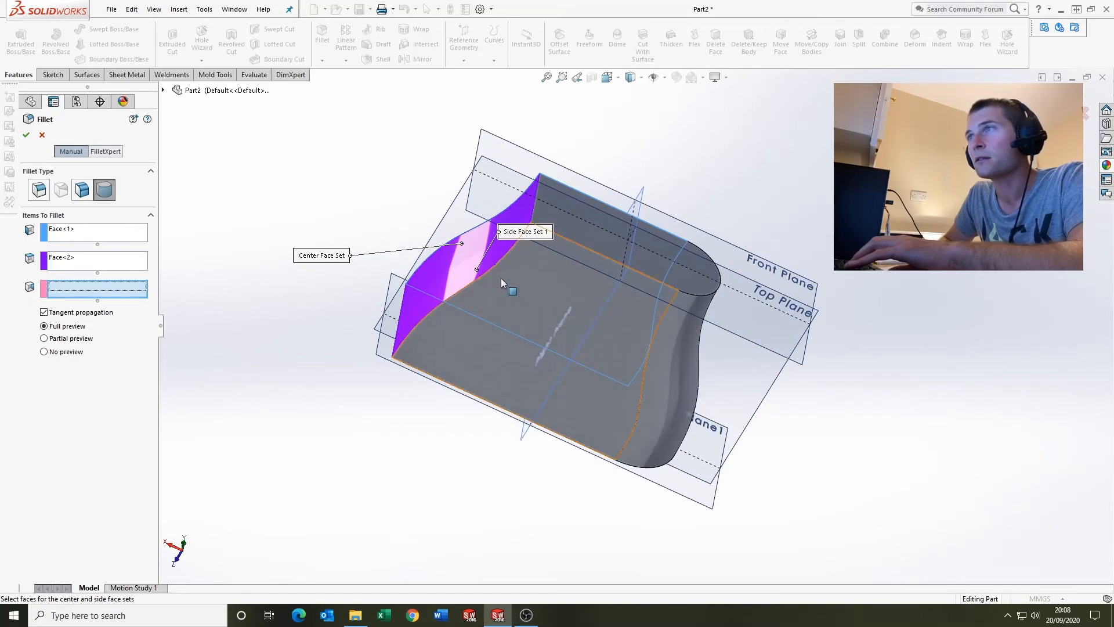
left_click(506, 278)
right_click(419, 200)
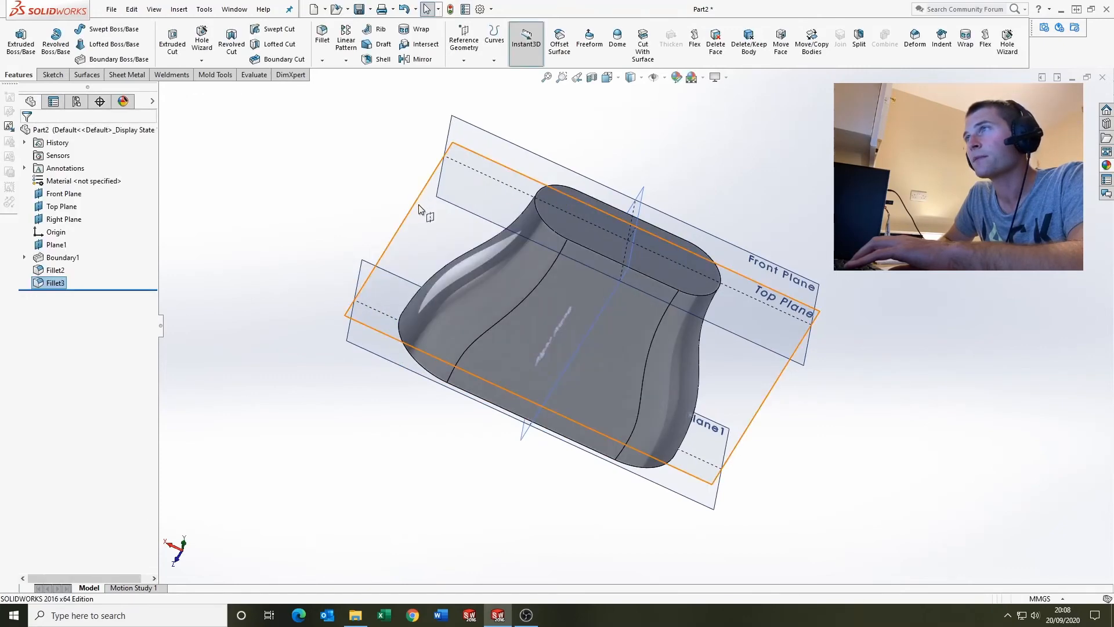
Step: Hide the display of all reference planes
middle_click_drag(419, 200, 654, 107)
left_click(666, 78)
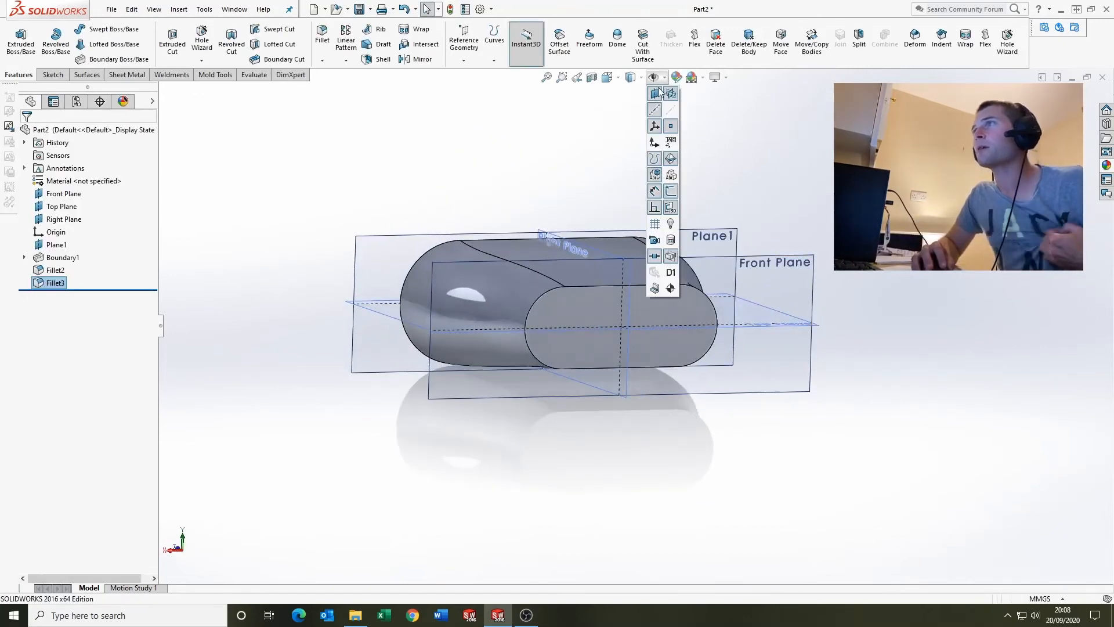
left_click(656, 95)
Step: Start a sketch on the larger flat end face and draw a circle about 39 mm in diameter on the -X side of the origin
middle_click_drag(513, 166, 552, 370)
left_click(545, 352)
left_click(51, 74)
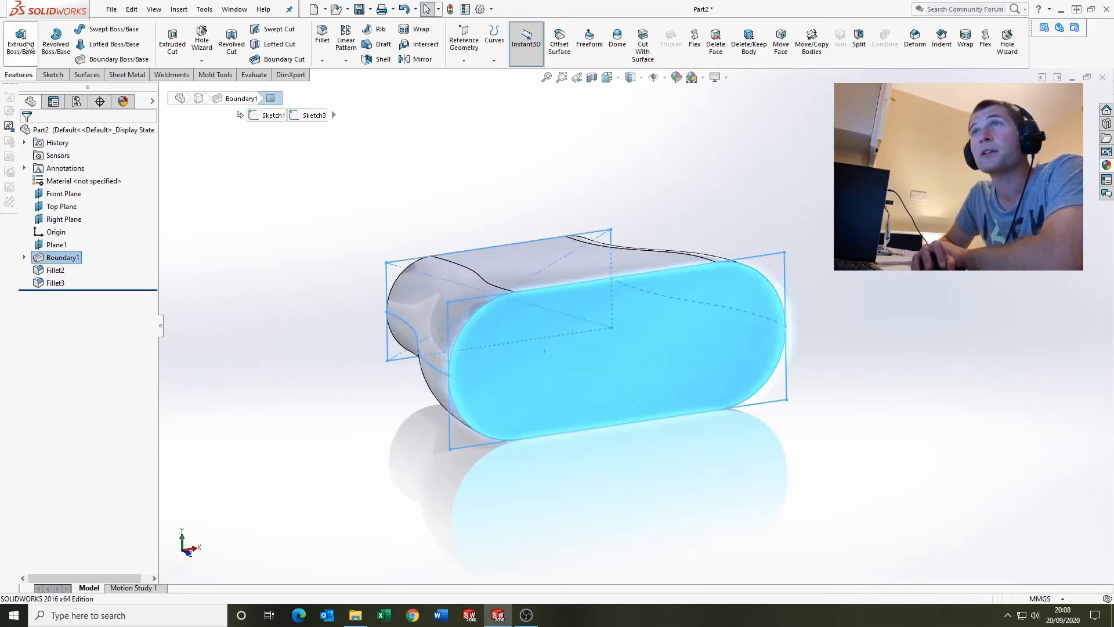
left_click(16, 35)
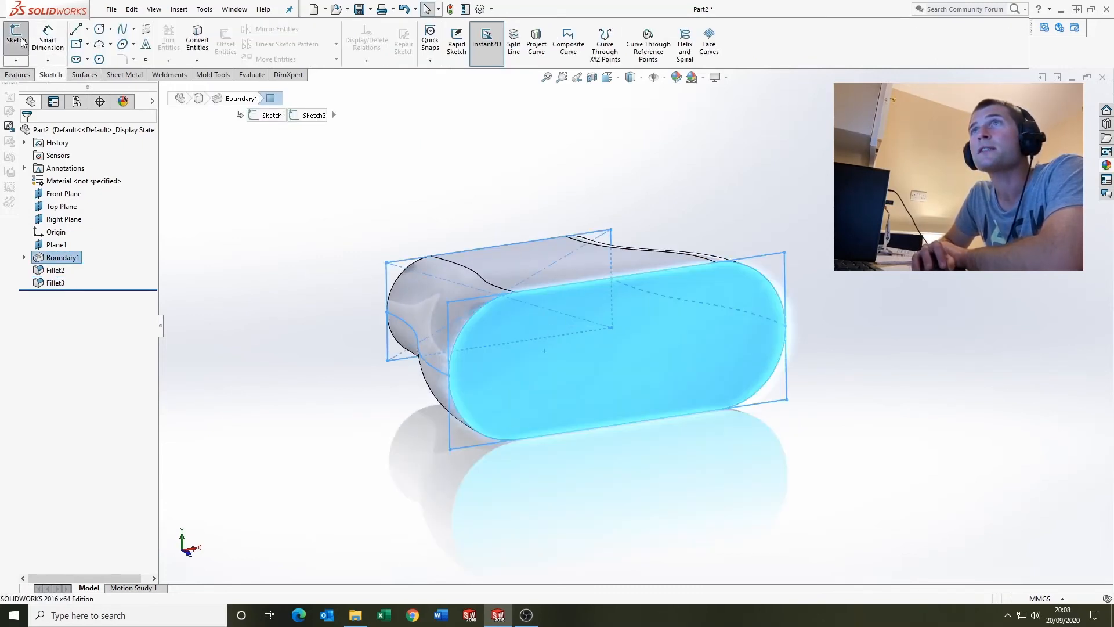
left_click(99, 29)
left_click(539, 358)
left_click(577, 380)
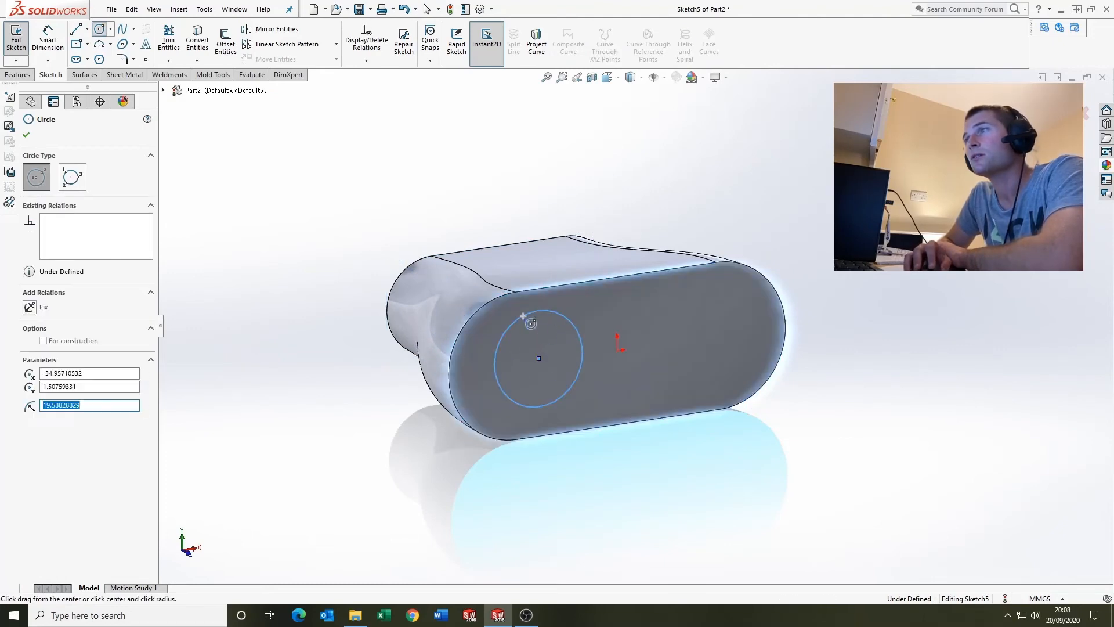
Step: View the sketch from the front and align the circle's centre with the origin using a Horizontal relation
left_click(609, 78)
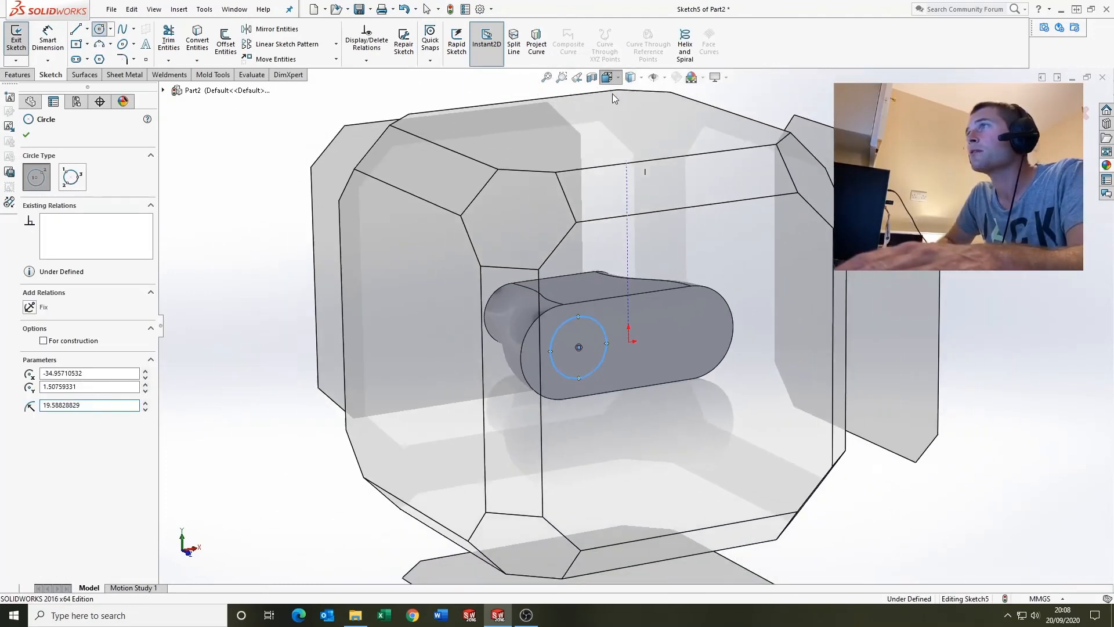
left_click(691, 328)
key("Escape")
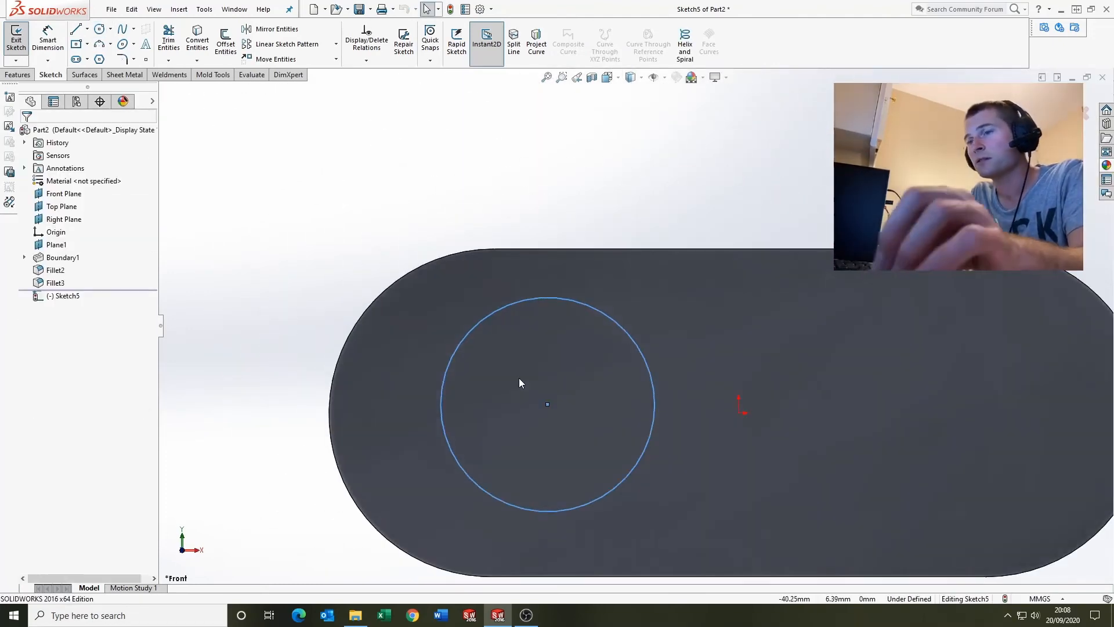
left_click(547, 404)
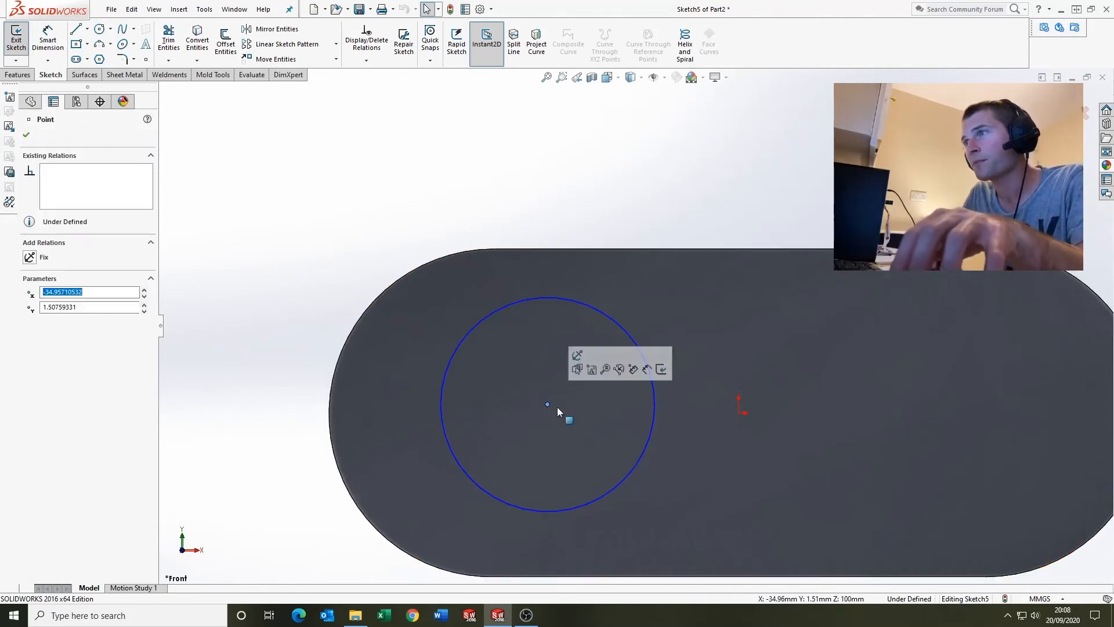
left_click(738, 413, "ctrl")
left_click(34, 323)
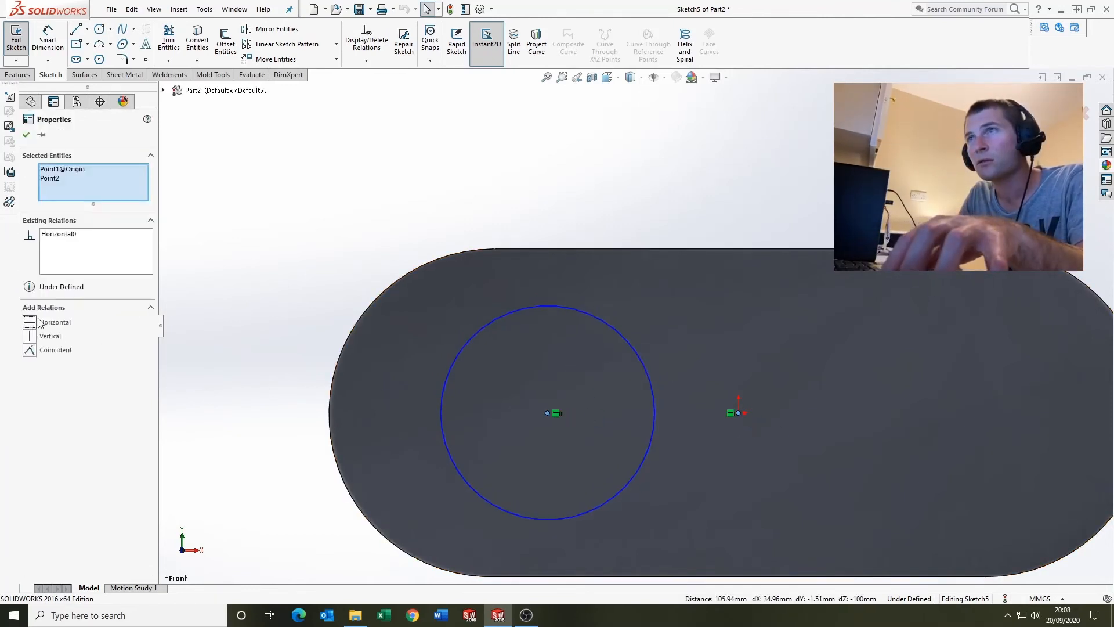
left_click(345, 313)
Step: Dimension the circle's diameter as 40 mm
scroll(580, 377, "up", 2)
scroll(590, 407, "down", 2)
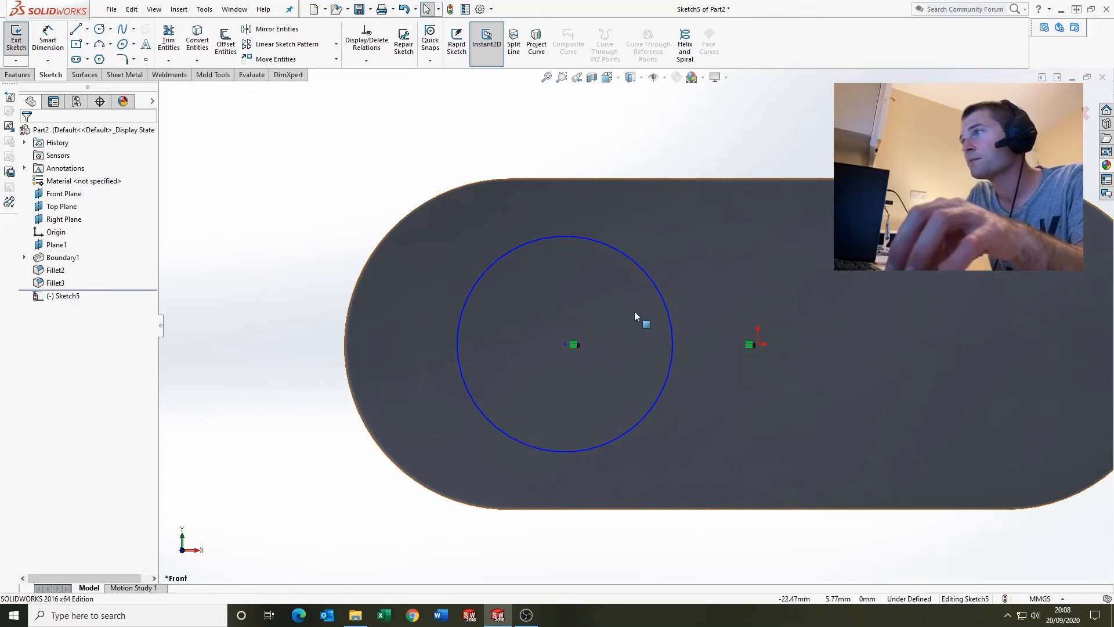
key("d")
left_click(602, 245)
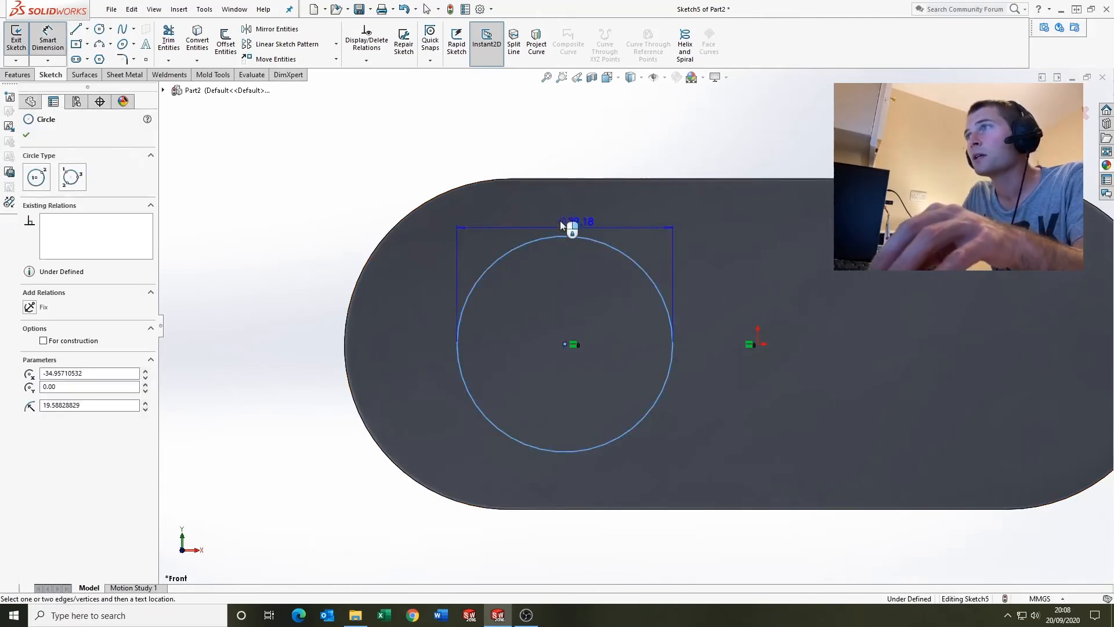
left_click(422, 166)
type("4")
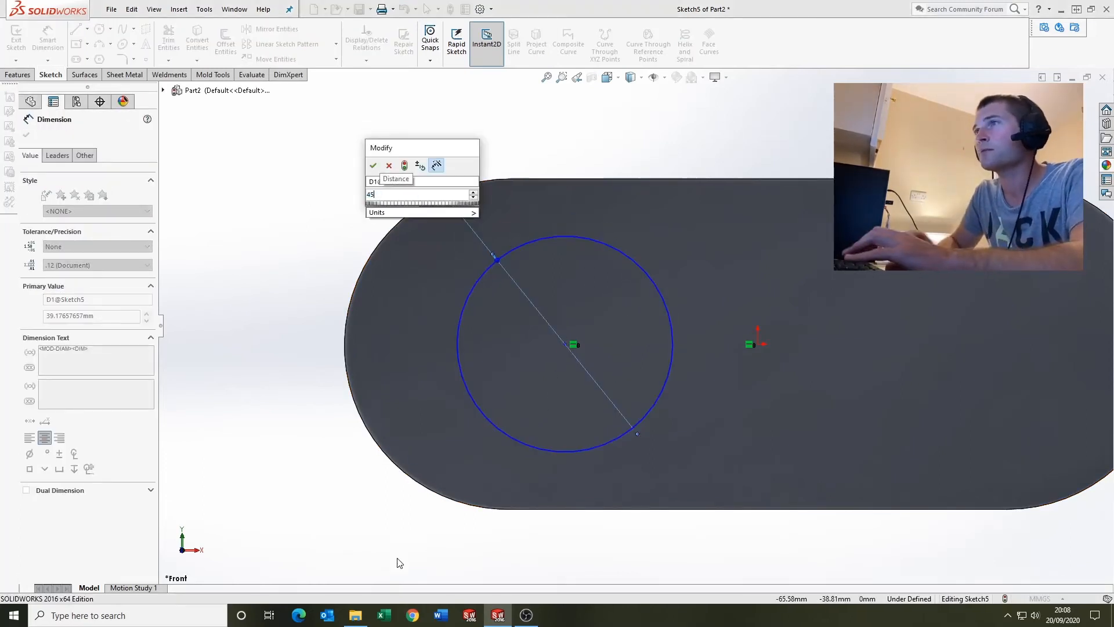
type("5")
key("BackSpace")
type("0")
key("Return")
key("Escape")
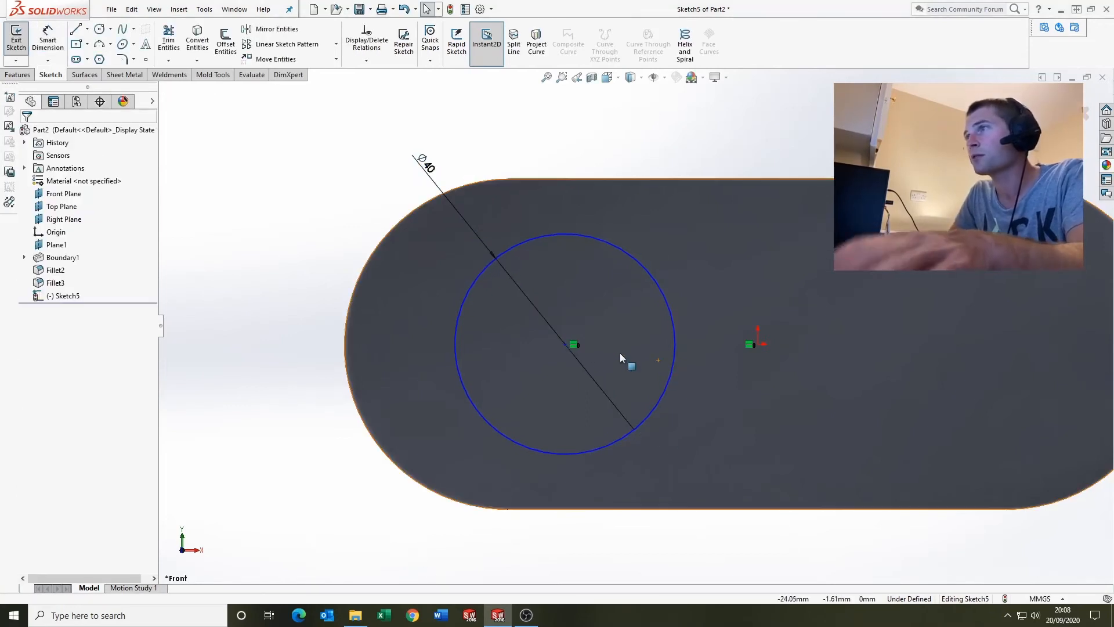
Step: Move the circle's centre to about 40 mm from the origin and set its diameter to 45 mm
left_click_drag(571, 346, 536, 347)
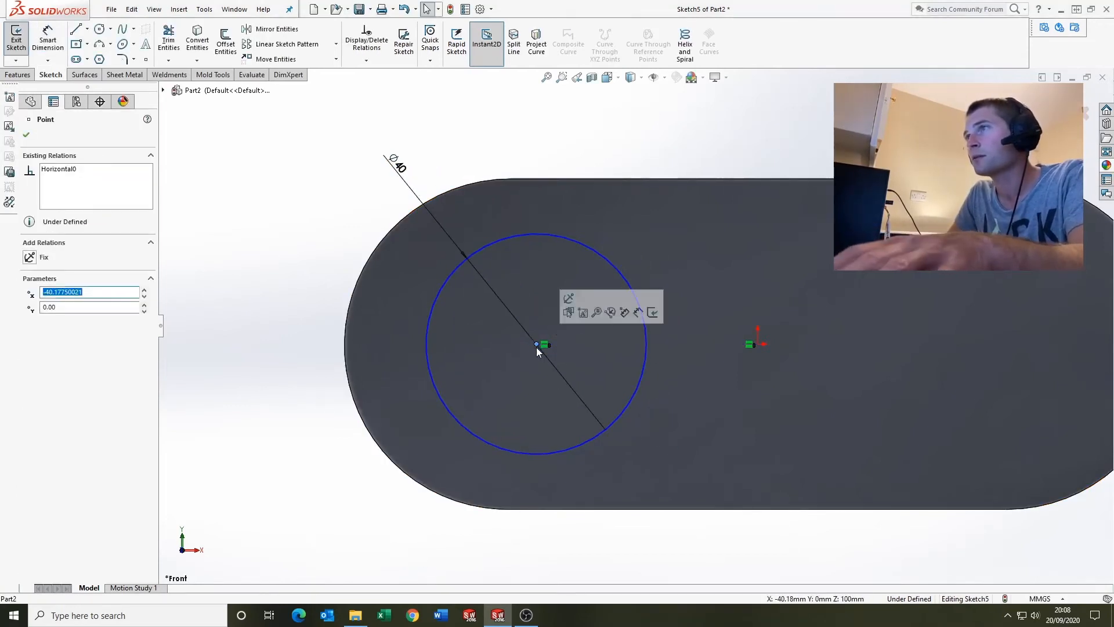
double_click(397, 165)
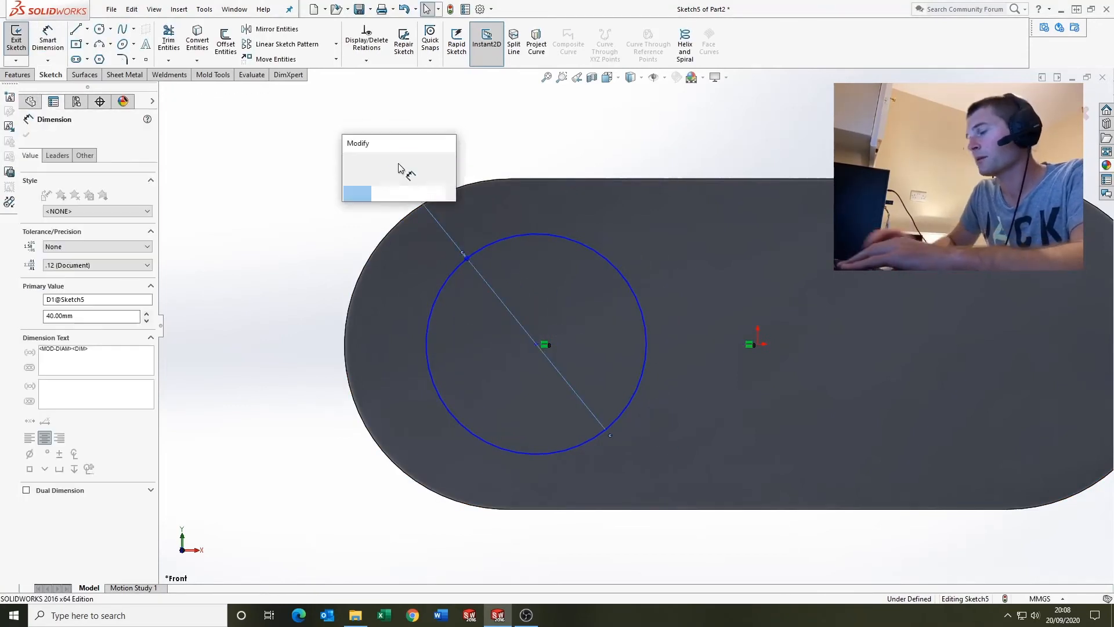
type("45")
key("Return")
key("Escape")
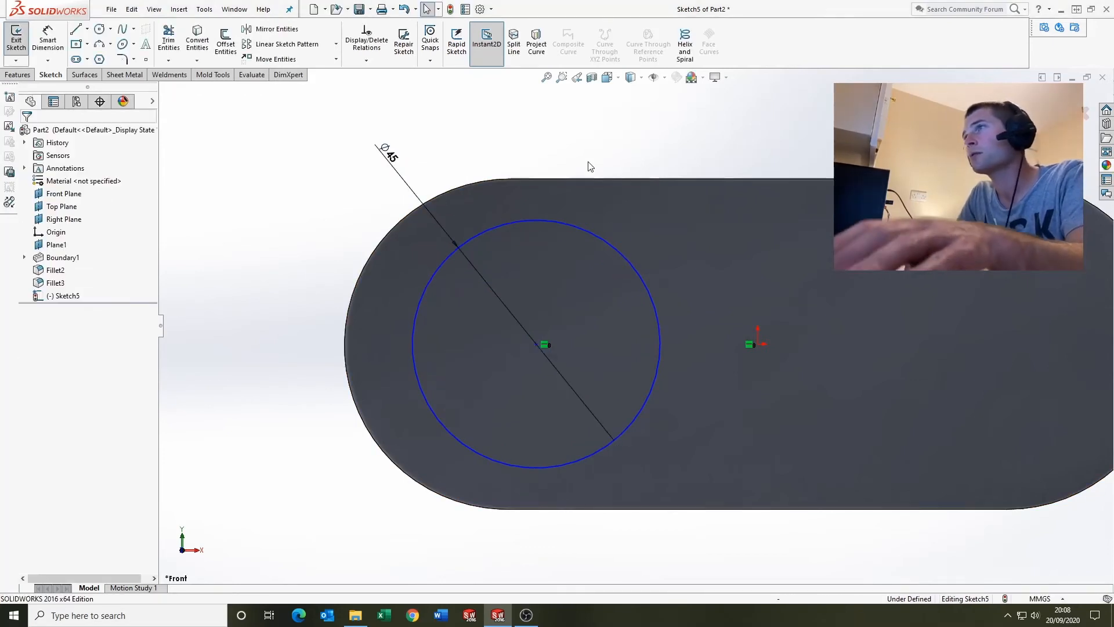
Step: Dimension the horizontal distance between the circle's centre and the origin as 40 mm
key("d")
left_click(590, 231)
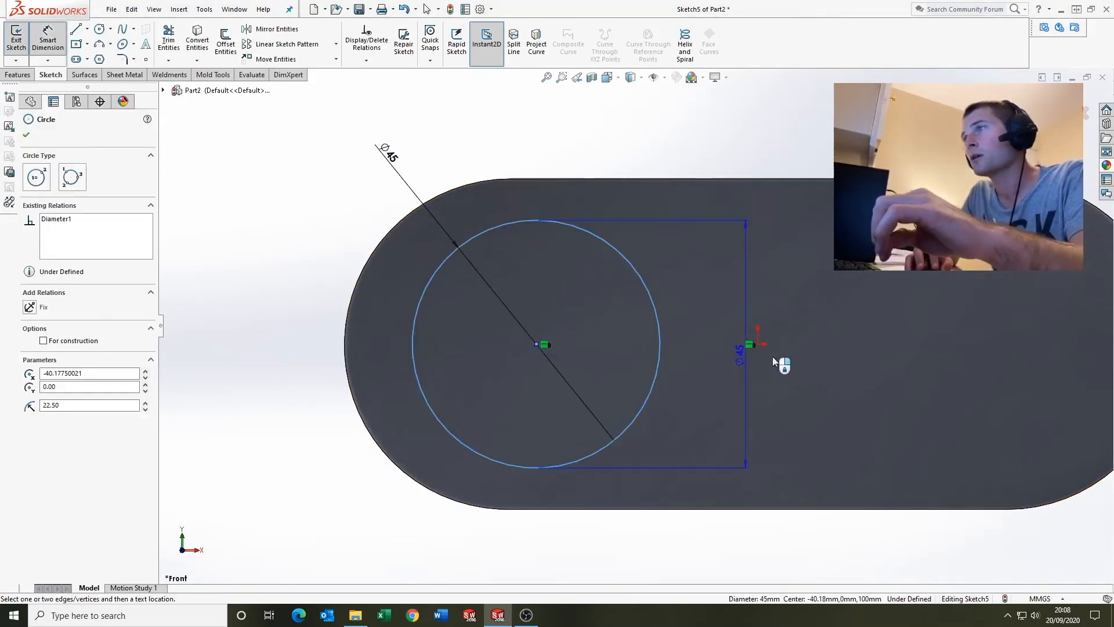
left_click(758, 346)
left_click(702, 276)
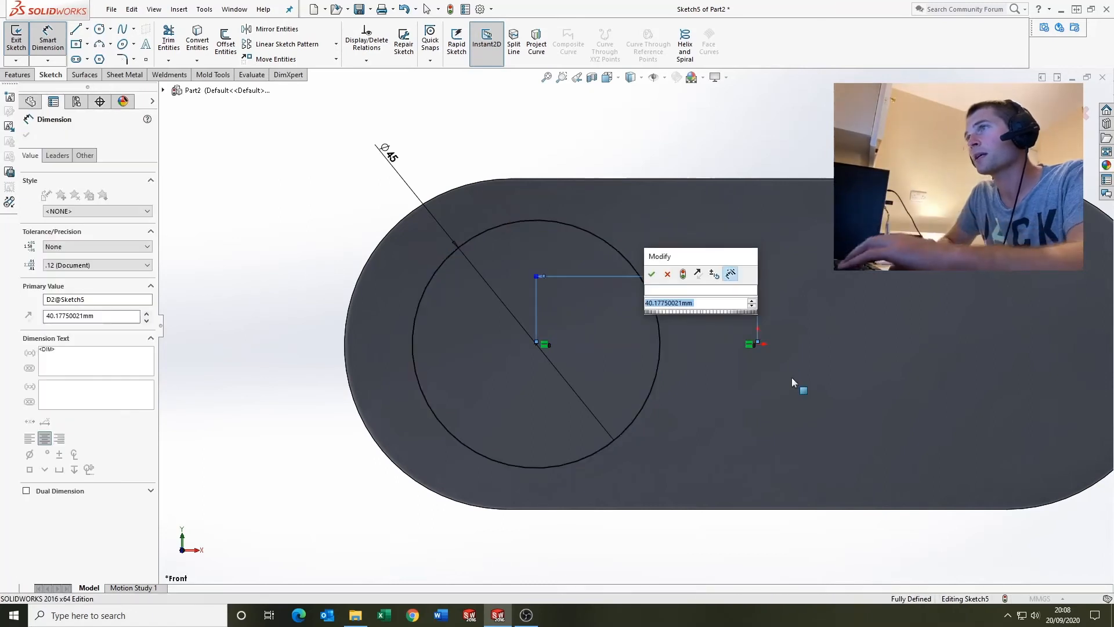
type("40")
key("Return")
key("Escape")
Step: Draw a vertical line about 51 mm long up from the origin and make it an infinite-length construction line
scroll(638, 328, "up", 3)
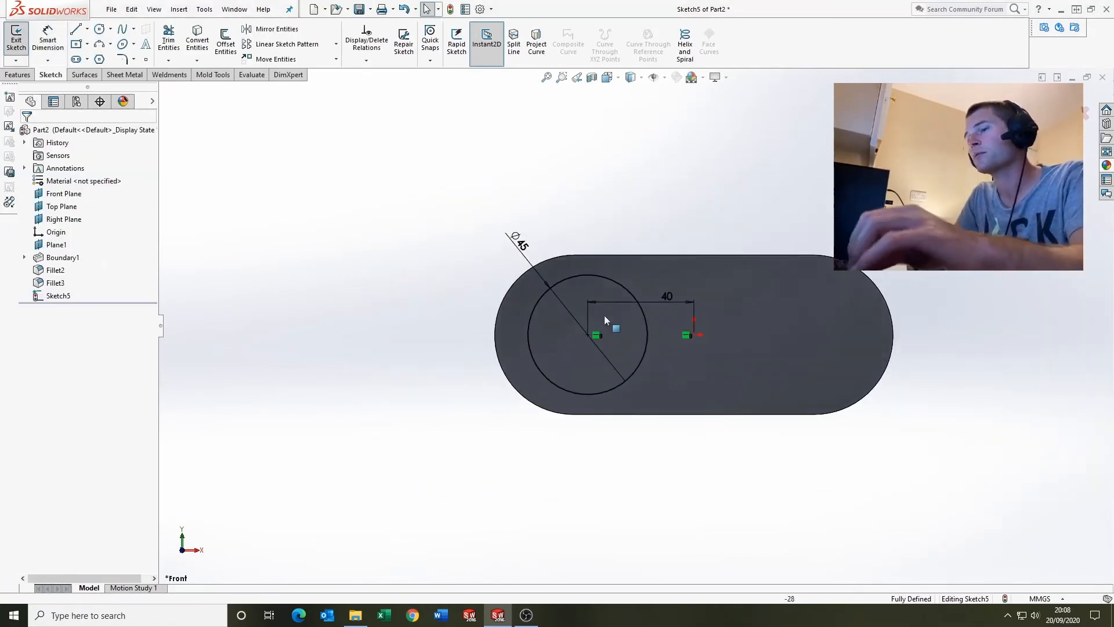
left_click(76, 29)
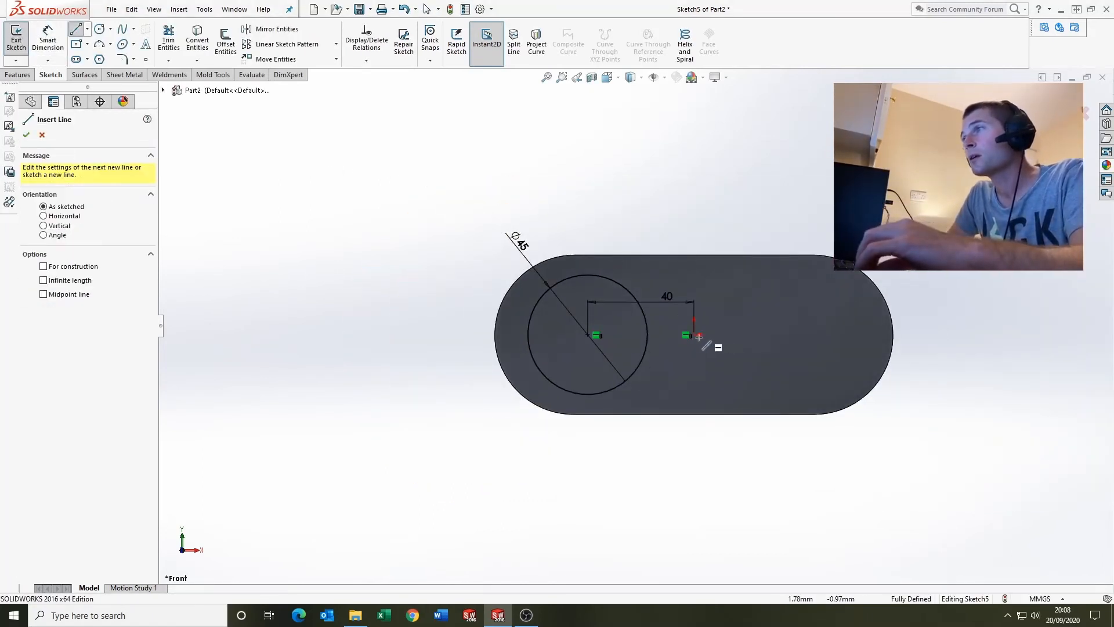
left_click_drag(694, 335, 693, 199)
key("Escape")
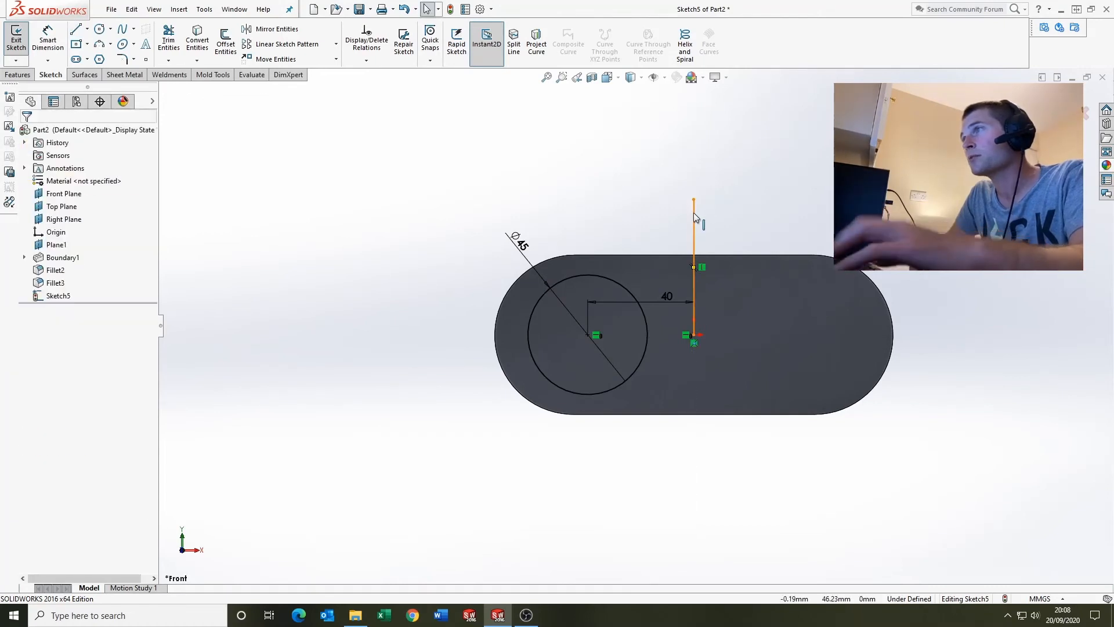
left_click(694, 213)
left_click(43, 319)
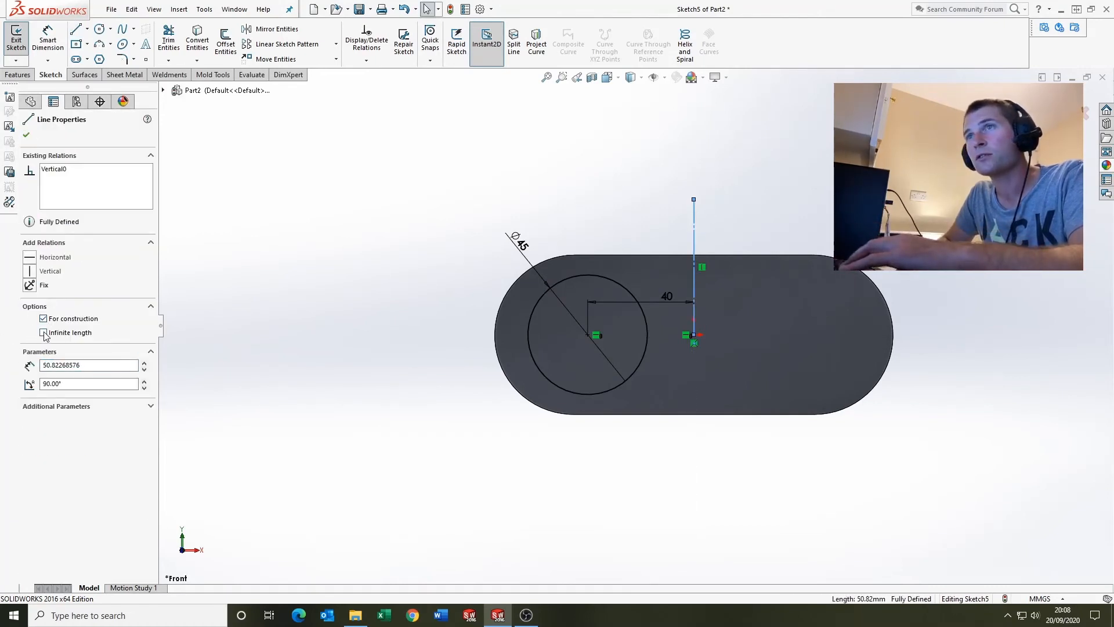
left_click(42, 333)
key("Escape")
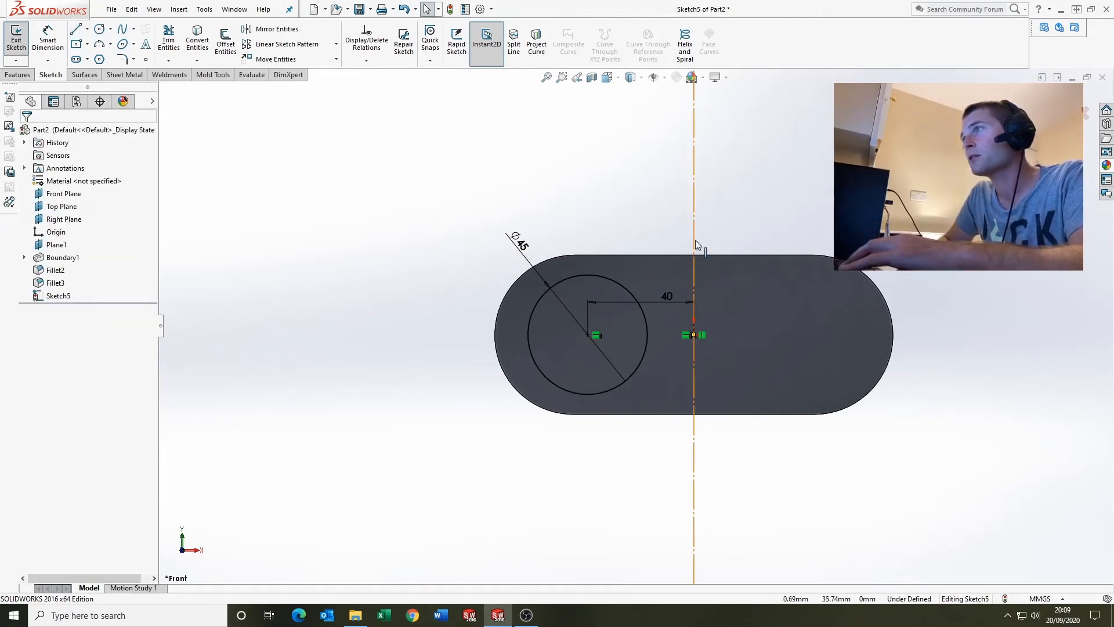
Step: Shift the infinite construction line towards +X and constrain it Coincident with the origin
left_click_drag(695, 240, 766, 238)
left_click(694, 335, "ctrl")
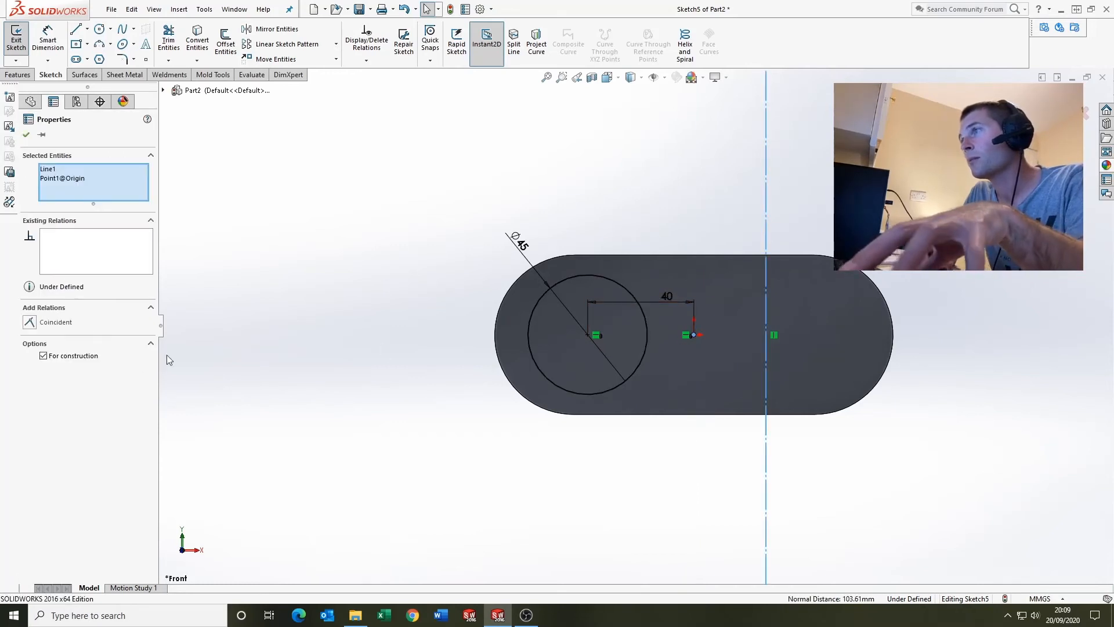
left_click(47, 323)
key("Escape")
Step: Mirror the 45 mm circle about the vertical construction line, keeping the original
scroll(797, 345, "up", 1)
scroll(641, 245, "down", 1)
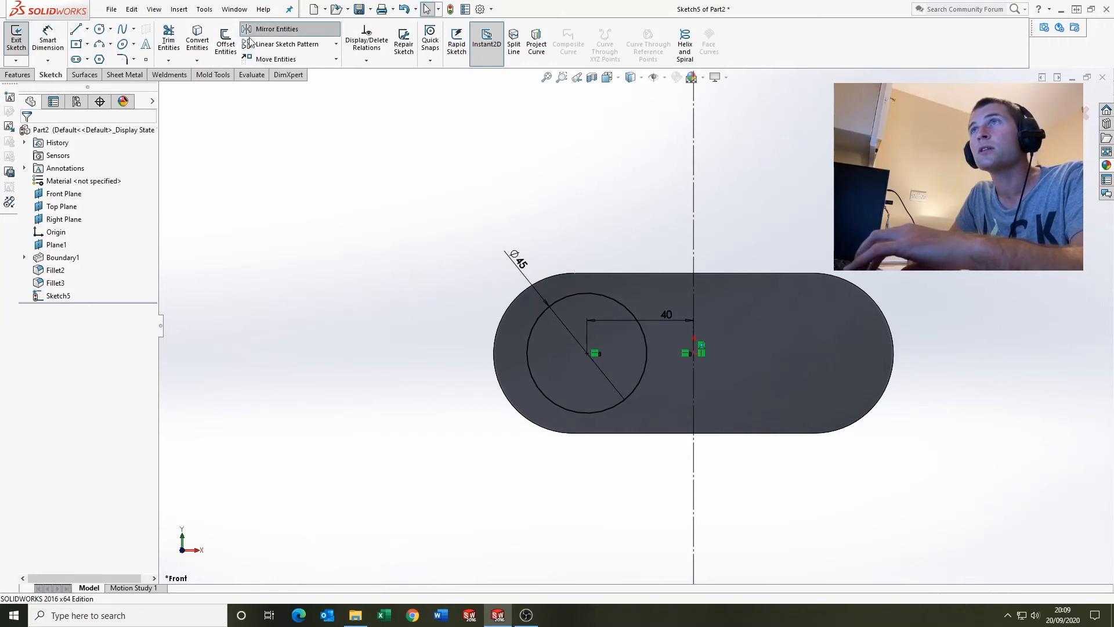
left_click(273, 29)
left_click(610, 299)
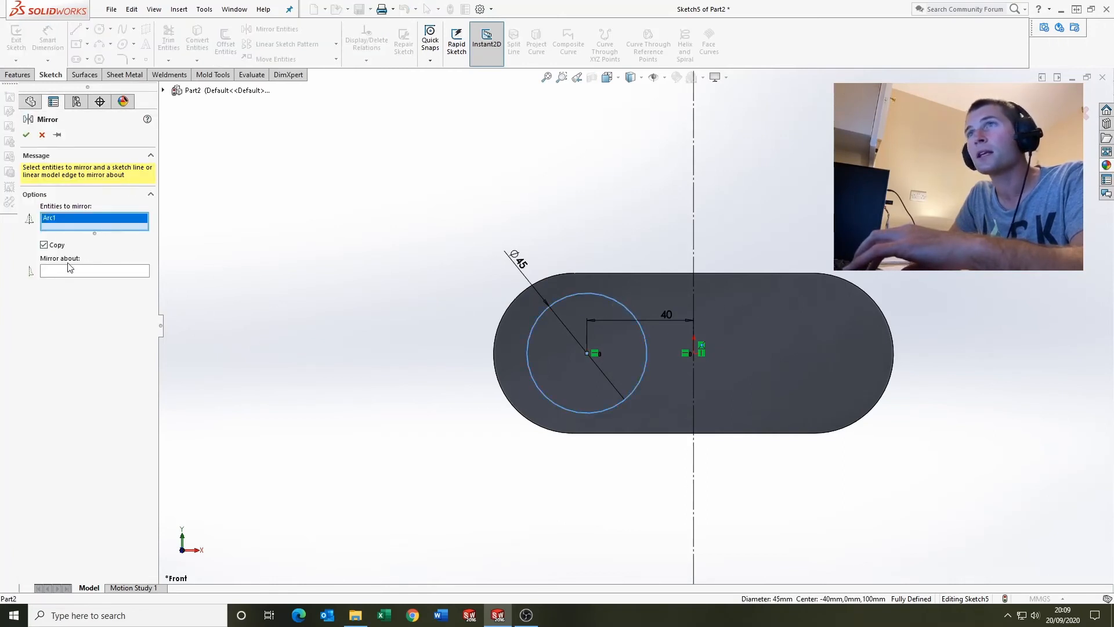
left_click(88, 271)
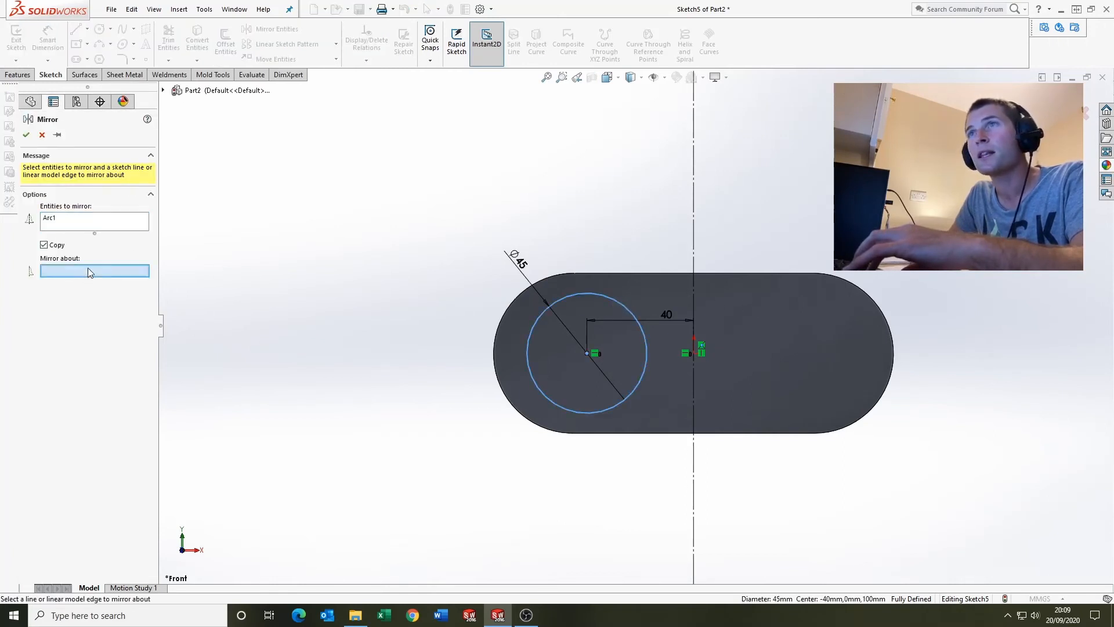
left_click(692, 283)
key("Return")
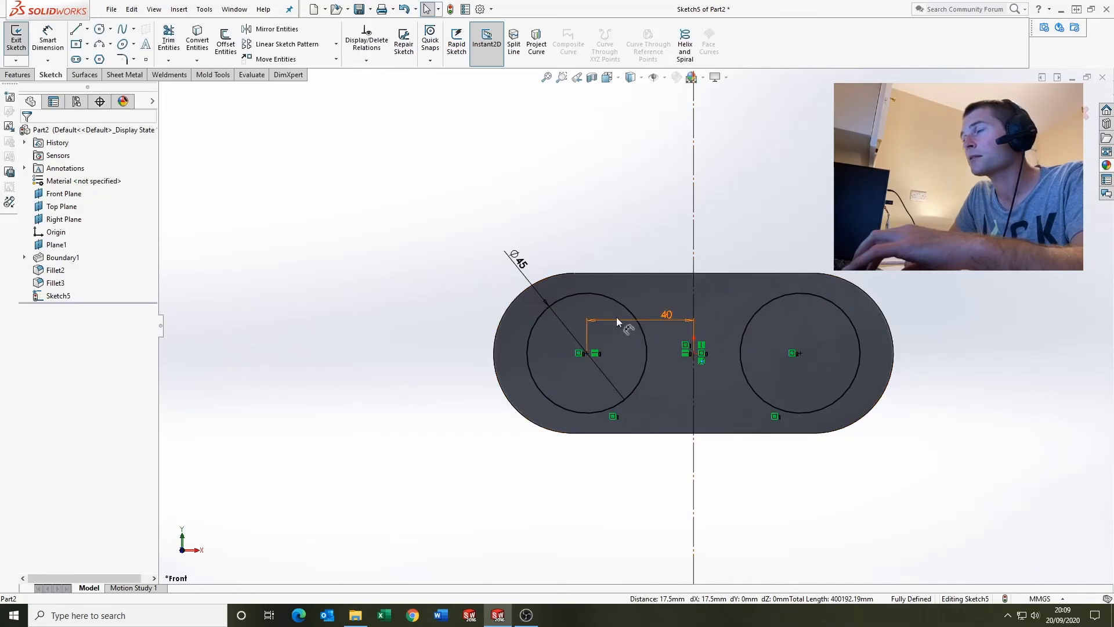
Step: Cut-extrude both 45 mm circles blind to a depth of 10 mm into the body's larger end
left_click(17, 74)
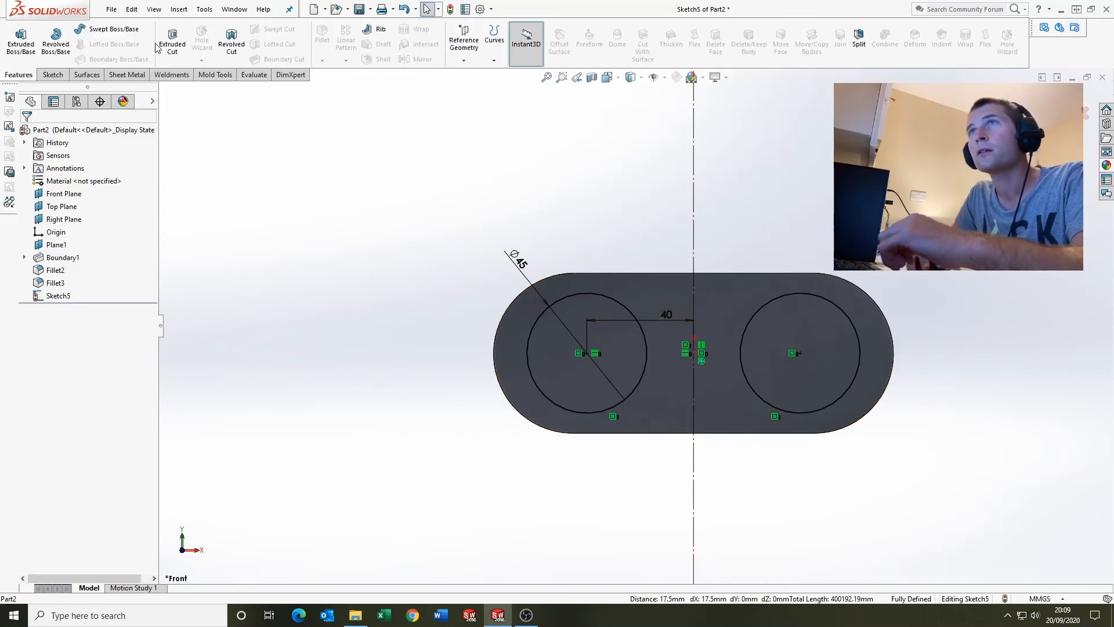
left_click(172, 41)
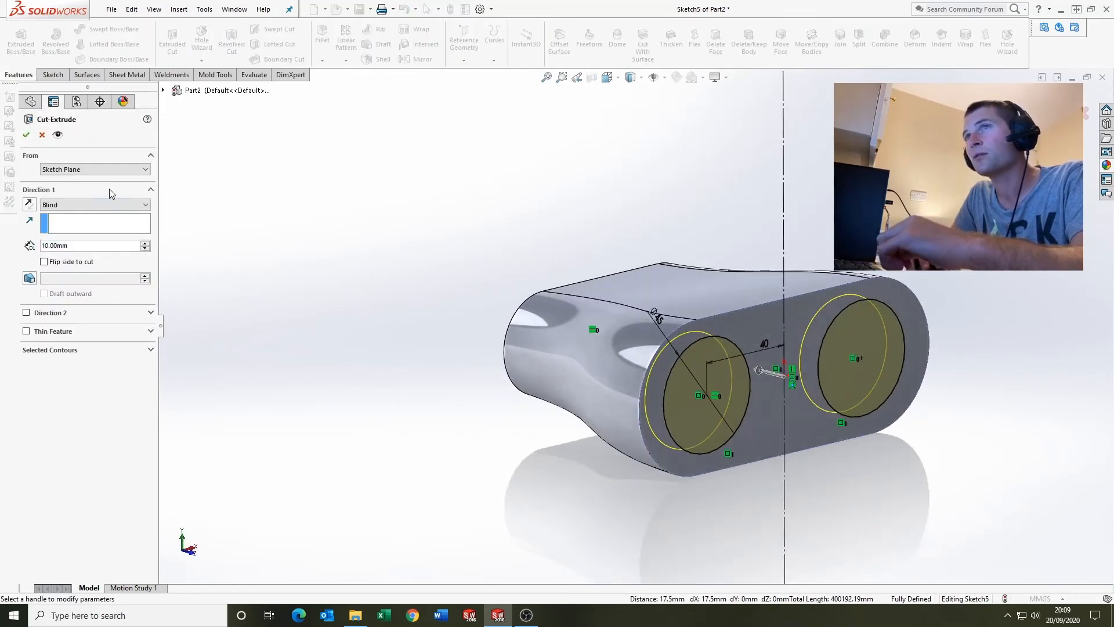
left_click(26, 134)
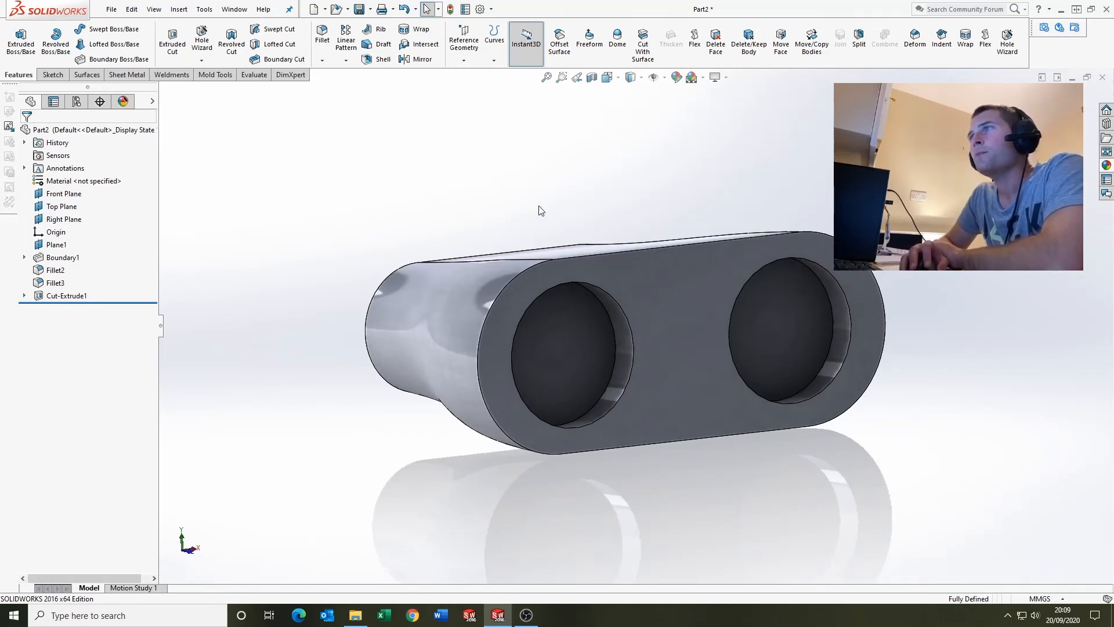
Step: Chamfer the outer edges of both circular pockets with a 2 mm distance at 45 degrees
left_click(323, 60)
left_click(344, 88)
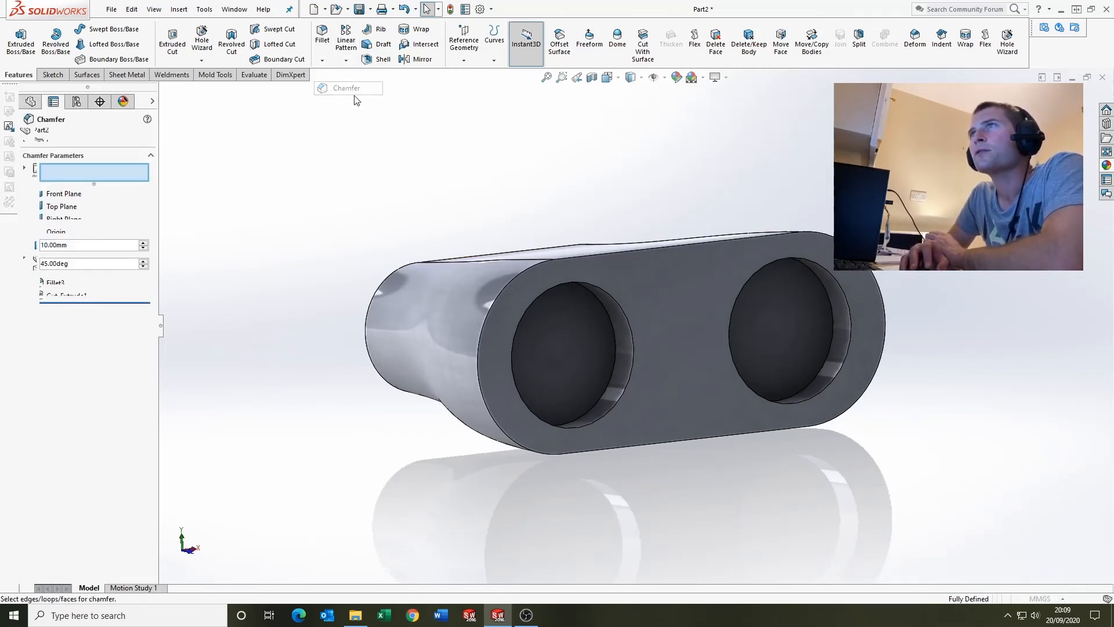
left_click(92, 245)
type("2")
key("Return")
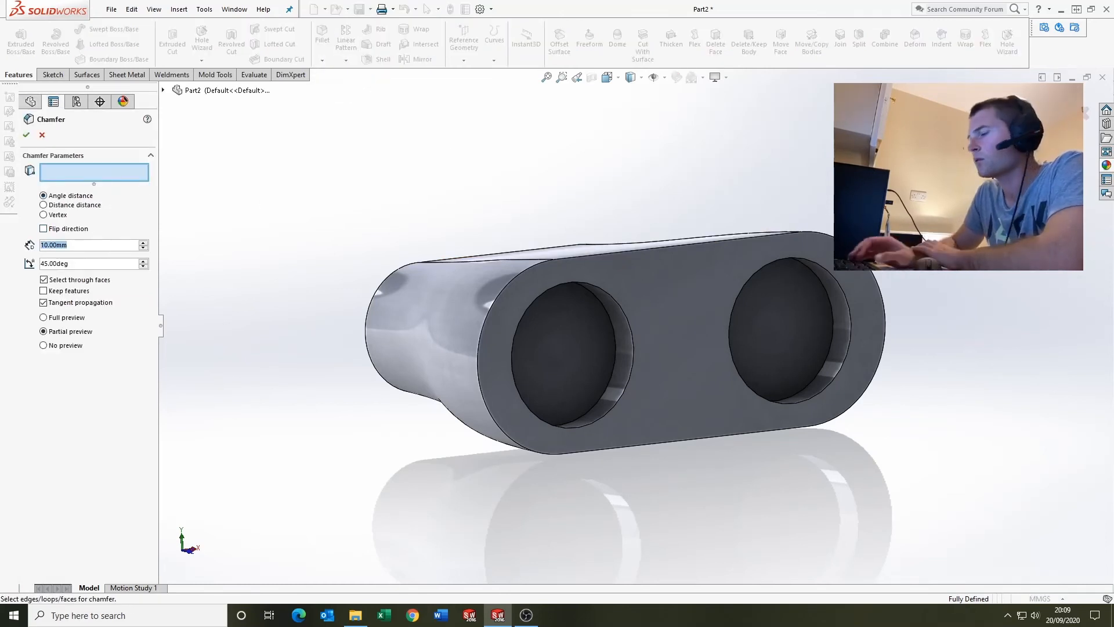
left_click(621, 304)
left_click(757, 272)
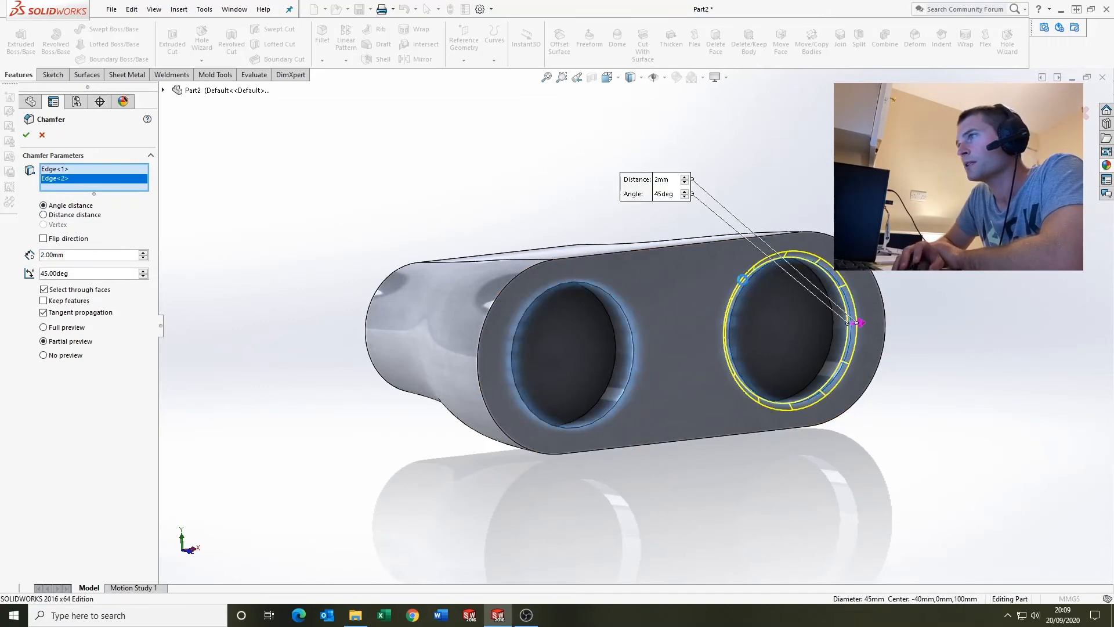
key("Return")
Step: Fillet the outer perimeter edge of the larger end with a constant, symmetric 10 mm radius and curvature continuous profile
middle_click_drag(658, 334, 639, 219)
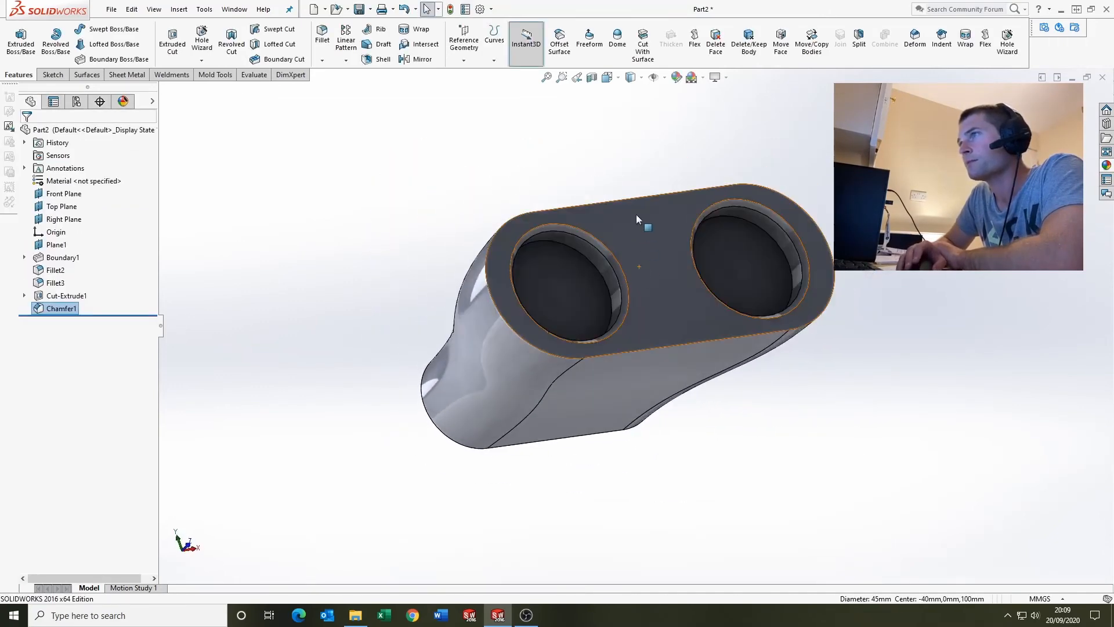
scroll(617, 246, "down", 3)
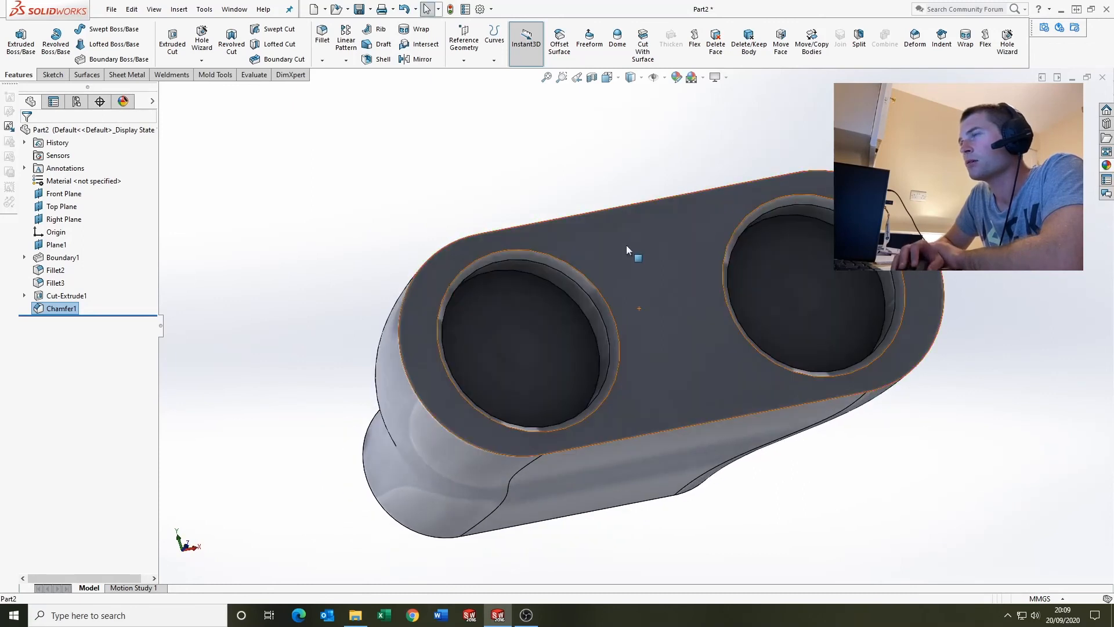
left_click(323, 35)
left_click(39, 189)
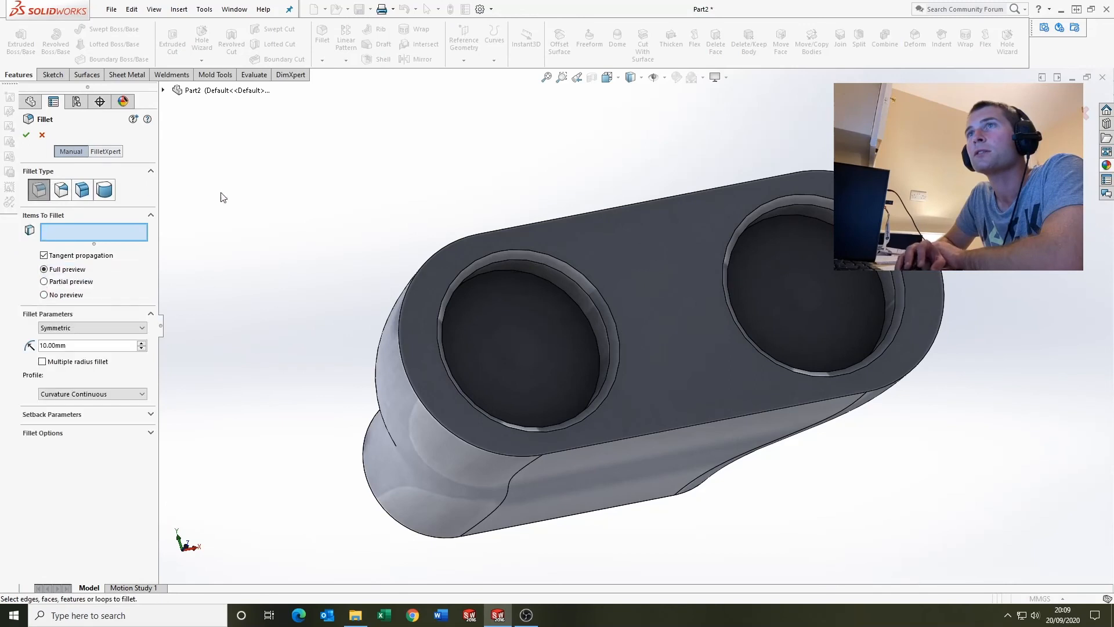
left_click(521, 225)
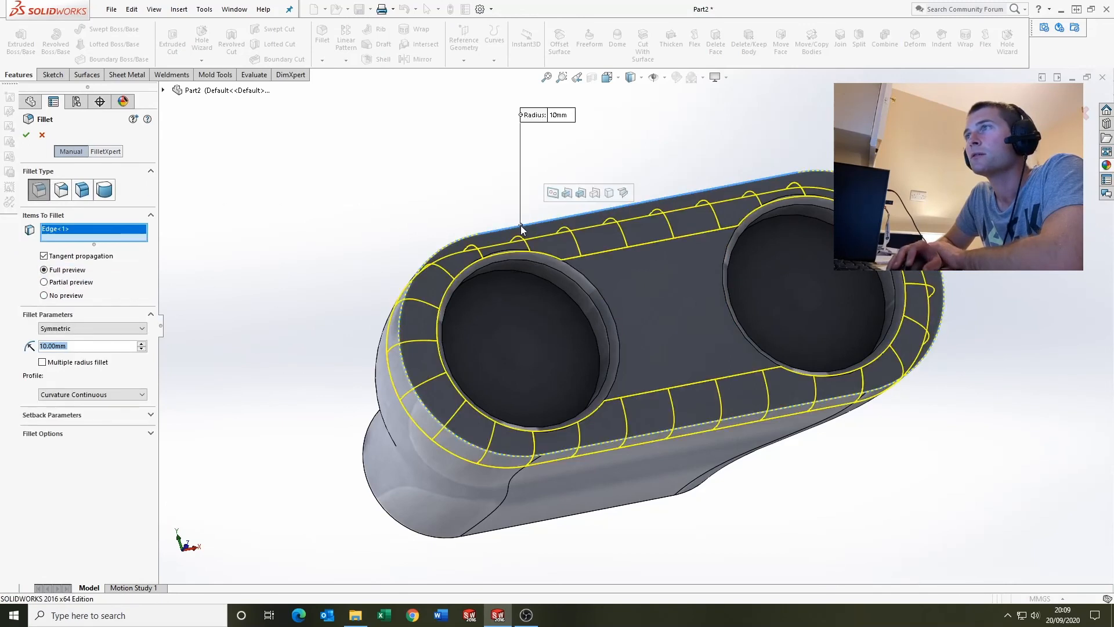
left_click(26, 135)
Step: Shell the body to a 2 mm wall thickness, removing both circular pocket floors and the flat face of the smaller end
middle_click_drag(451, 252, 766, 321)
left_click(381, 60)
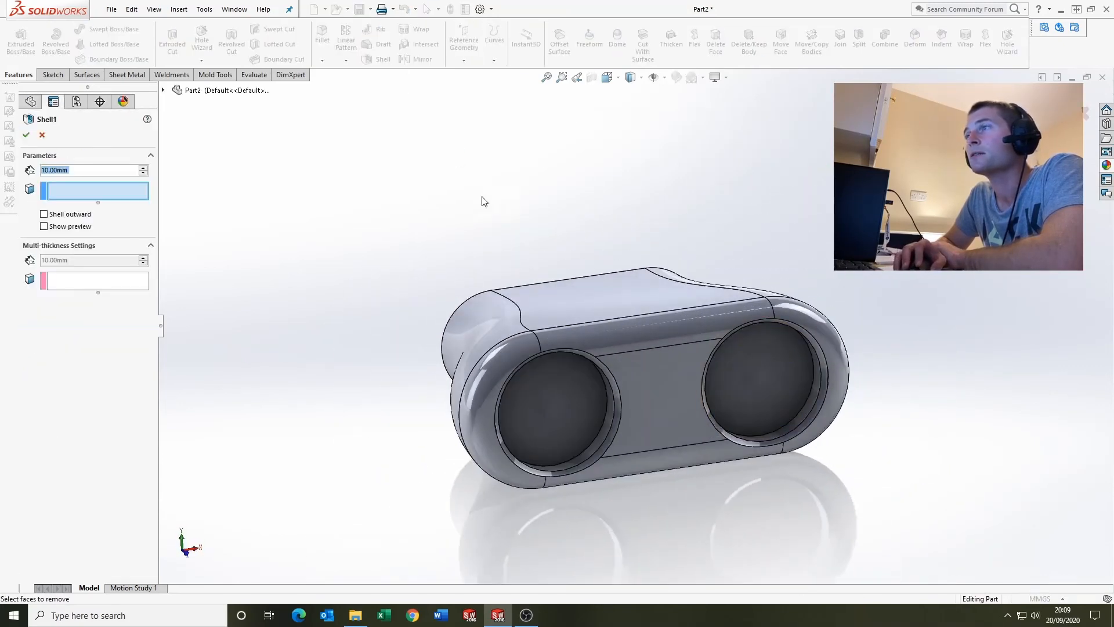
middle_click_drag(480, 199, 586, 360)
left_click(597, 373)
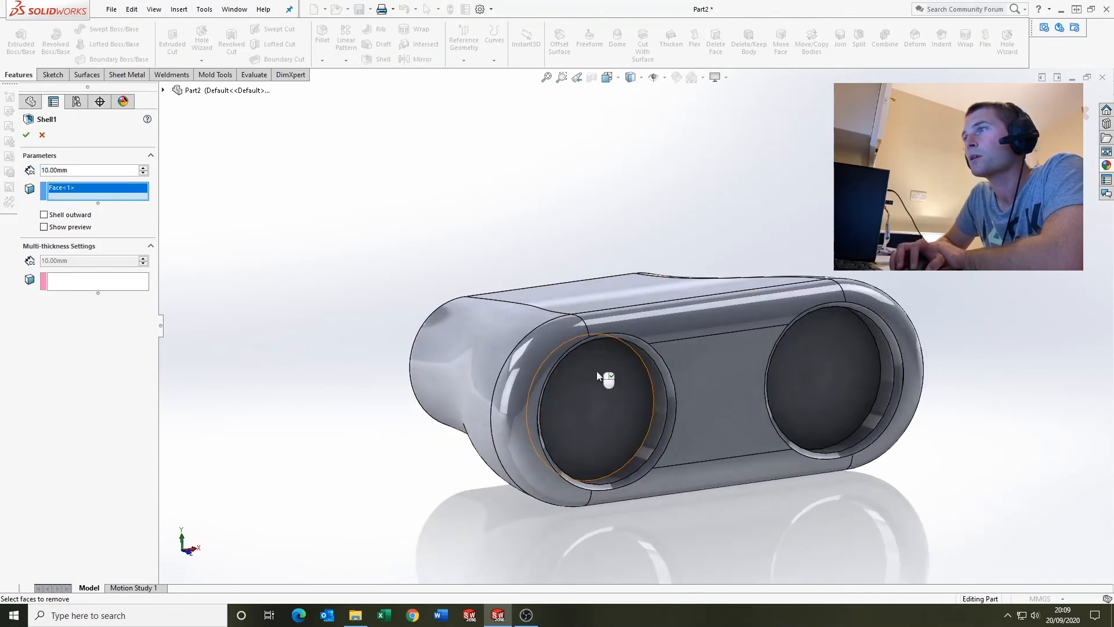
left_click(779, 365)
middle_click_drag(701, 363, 477, 343)
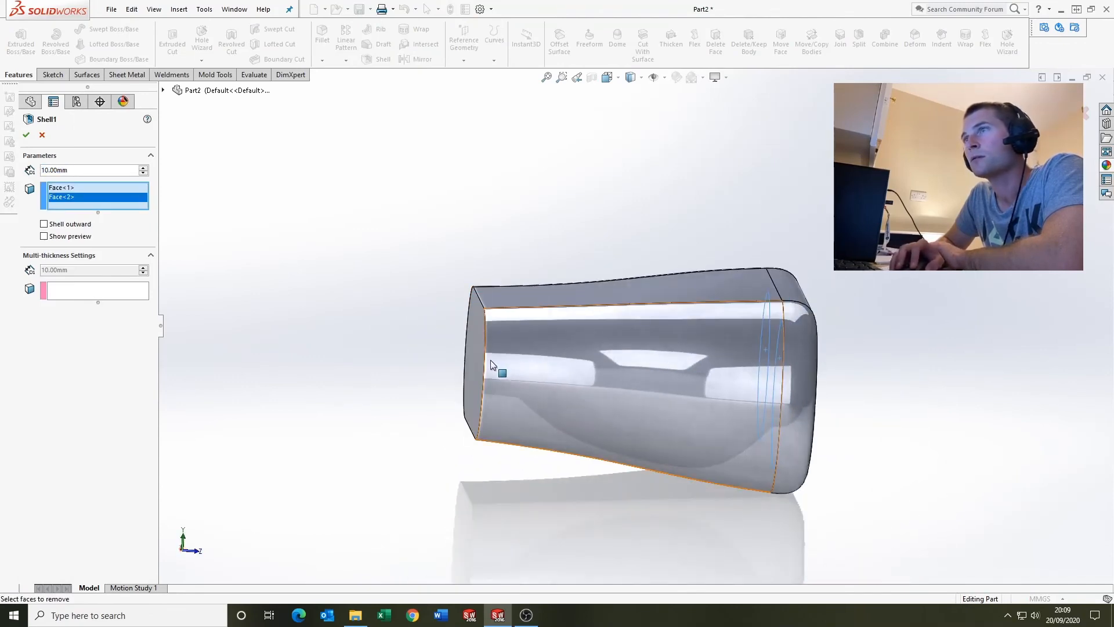
left_click(471, 347)
double_click(97, 173)
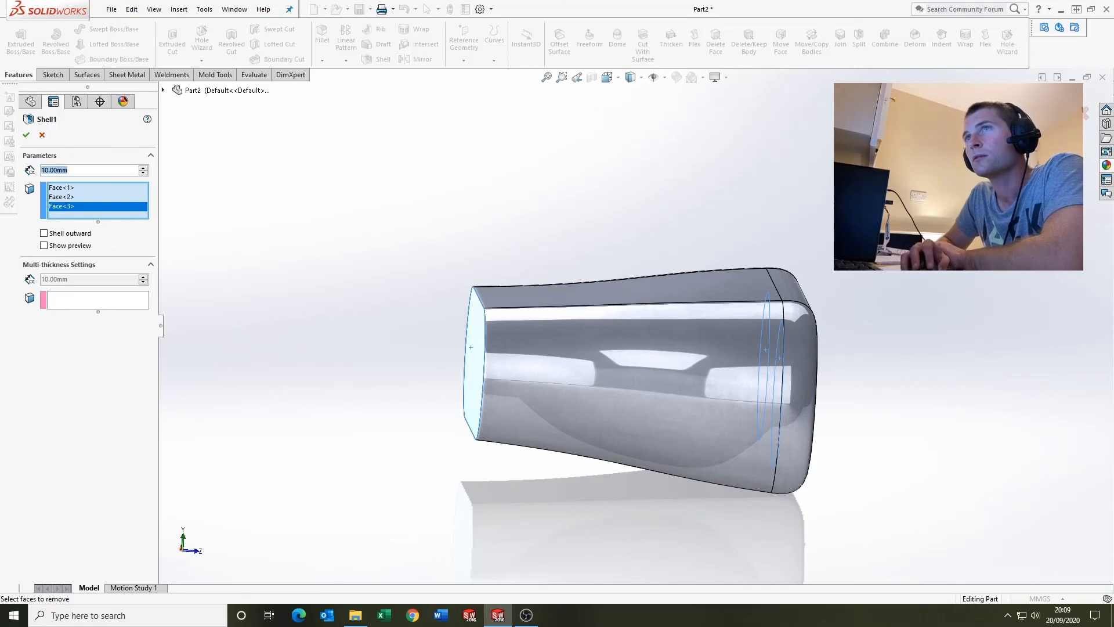
type("2")
key("Return")
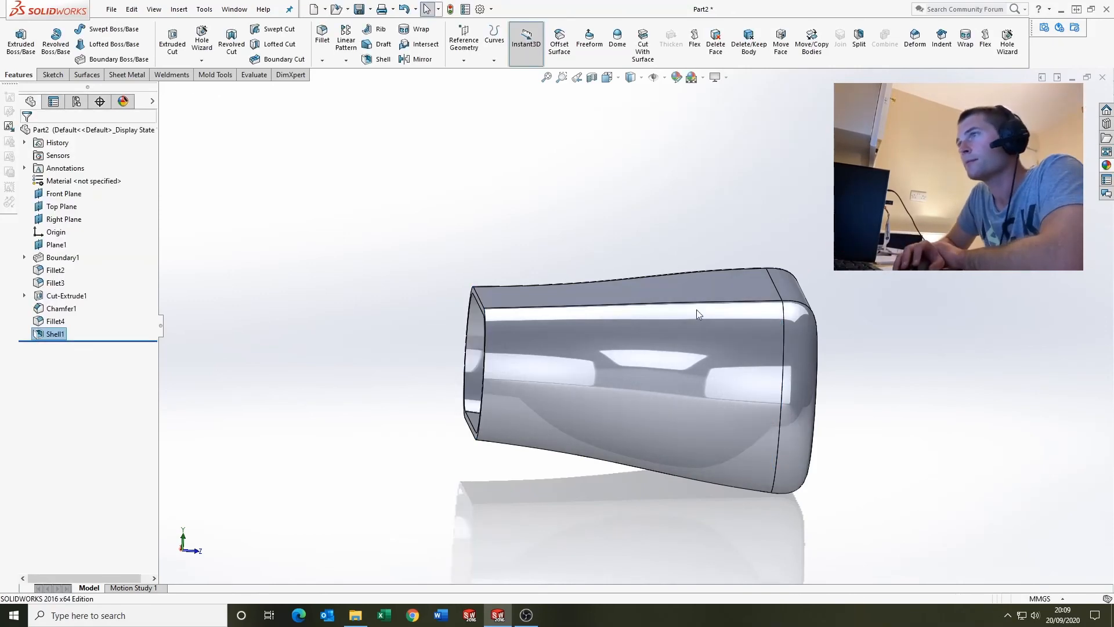
Step: Examine the shelled body from the larger end, checking the two circular openings and the hollow interior
middle_click_drag(696, 309, 622, 388)
scroll(585, 451, "up", 3)
scroll(808, 376, "down", 3)
scroll(806, 377, "up", 3)
middle_click_drag(784, 398, 778, 401)
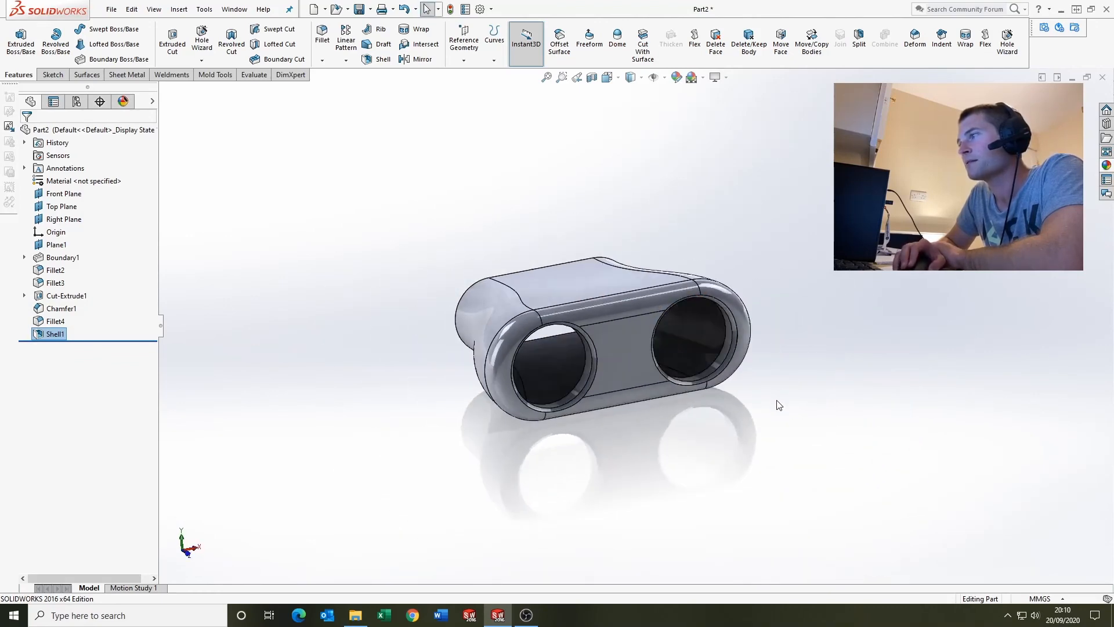
scroll(647, 366, "down", 1)
scroll(673, 345, "up", 1)
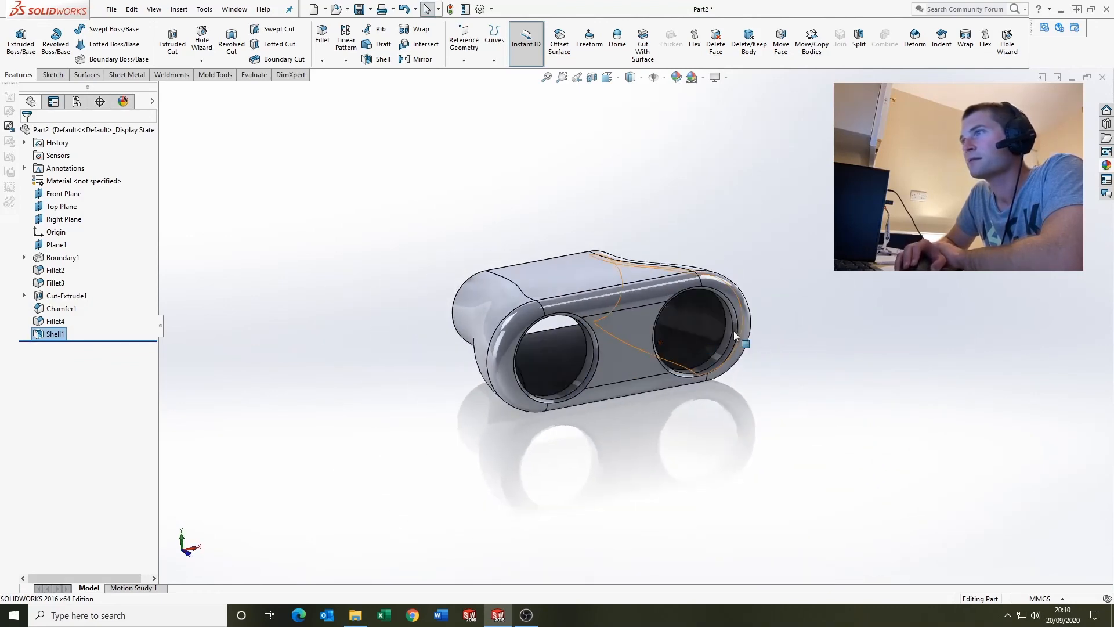